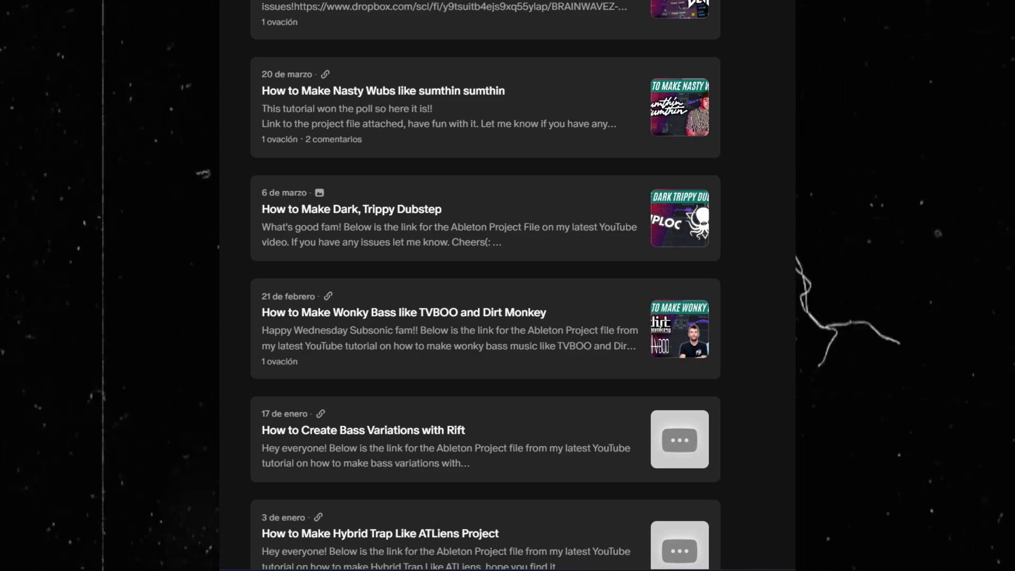
scroll(485, 285, "down", 3)
scroll(485, 285, "down", 2)
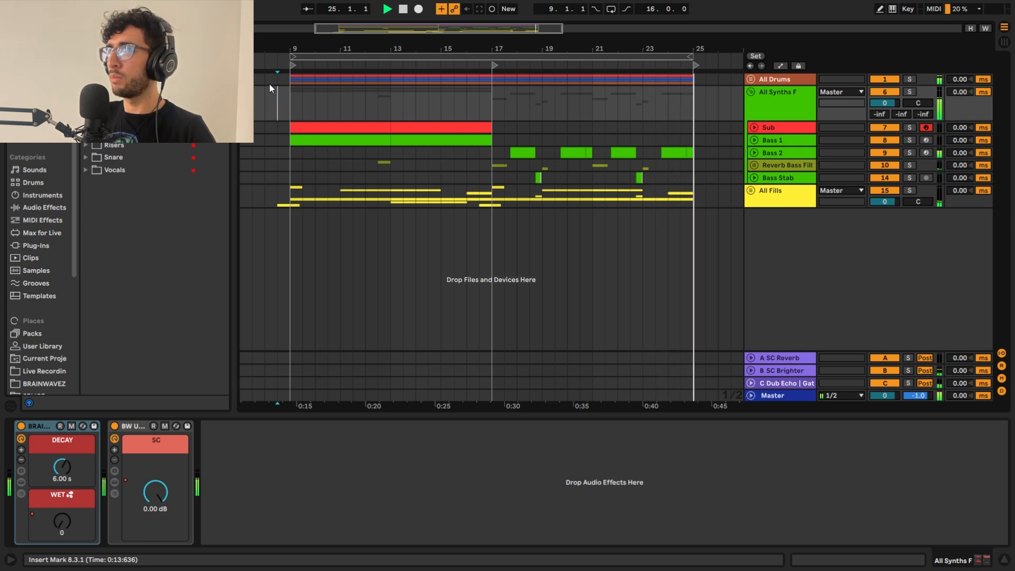
- Stop playback, place the insert marker at 8.3.1 and unfold the tracks inside the All Synths group, including the Reverb Bass Fill tracks
key("space")
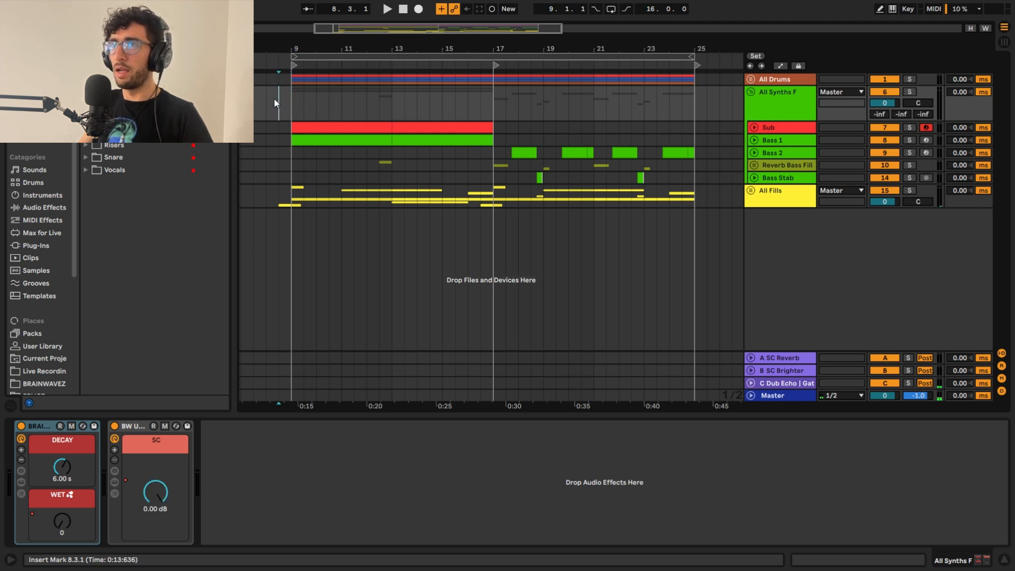
key("Right")
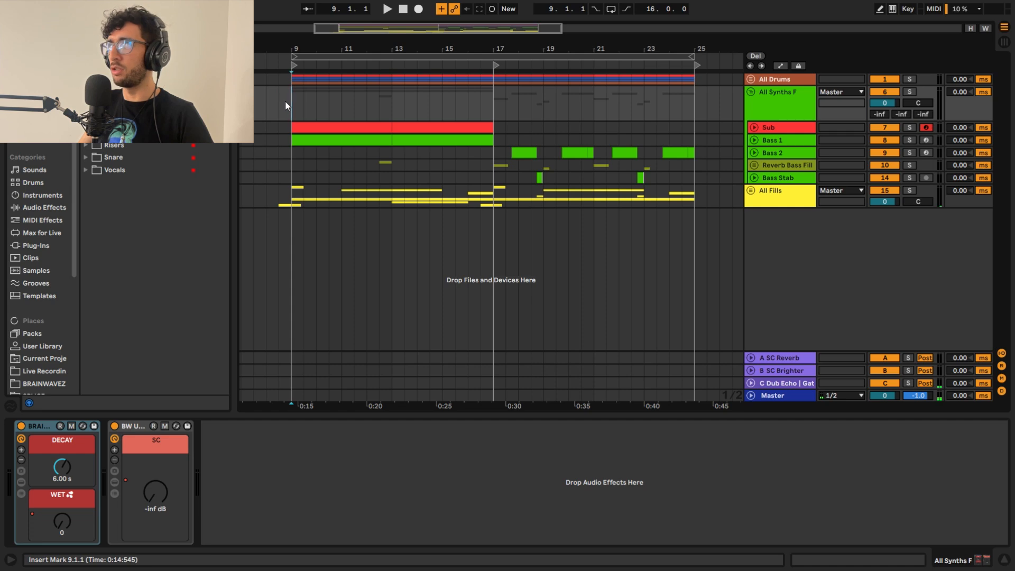
left_click(279, 89)
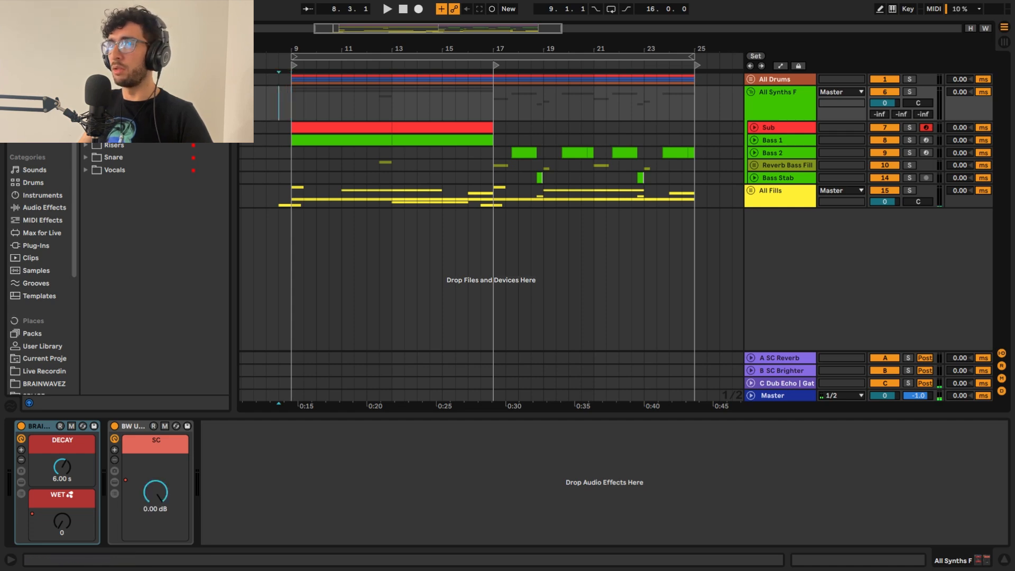
left_click(293, 93)
left_click(750, 78)
left_click(752, 81)
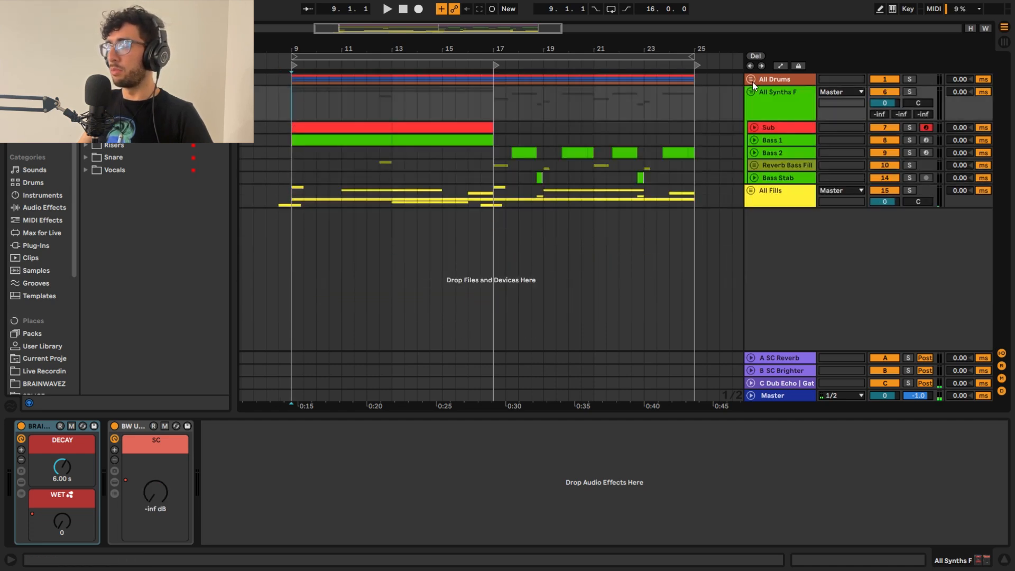
left_click(278, 109)
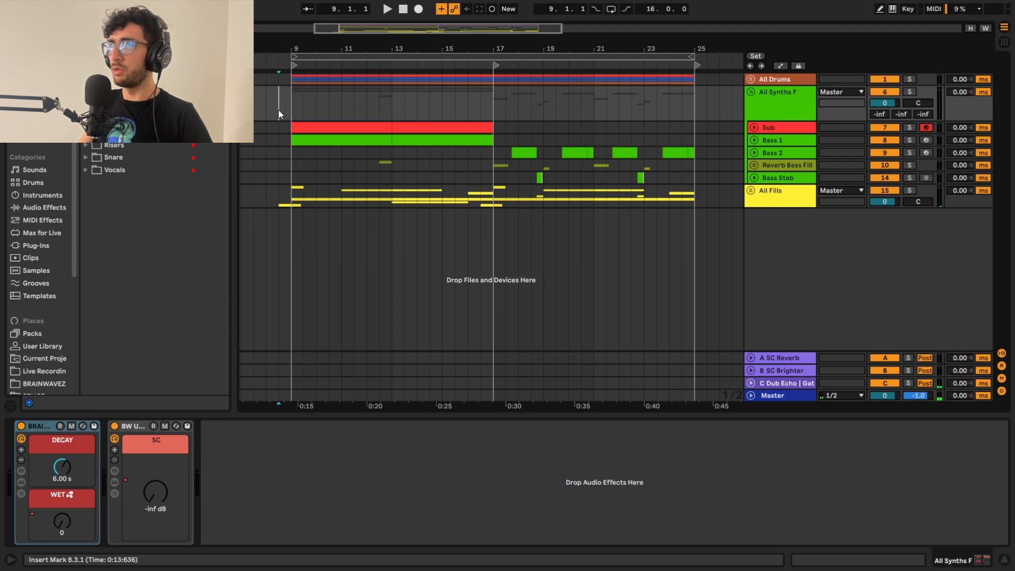
left_click(755, 141)
left_click(754, 164, "alt")
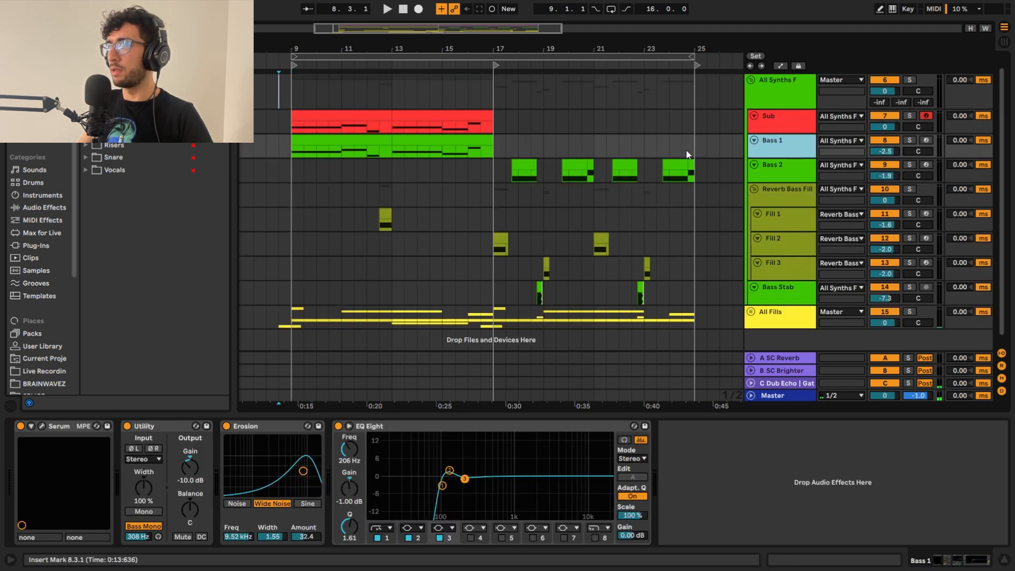
- Select bars 9 to 13 of the Bass 1 clip, solo the track and play the selection
left_click_drag(292, 151, 393, 150)
key("plus")
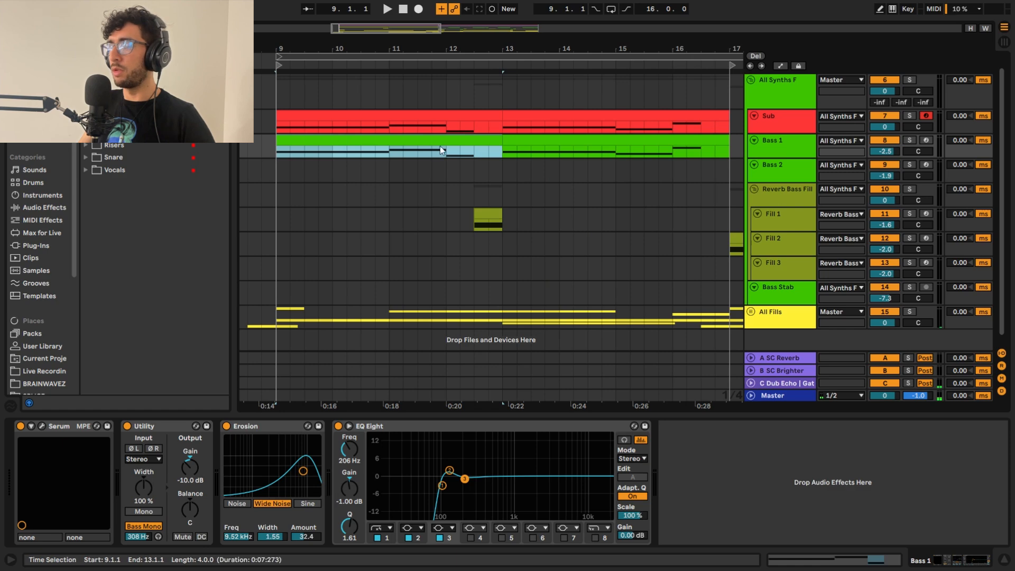
key("s")
key("space")
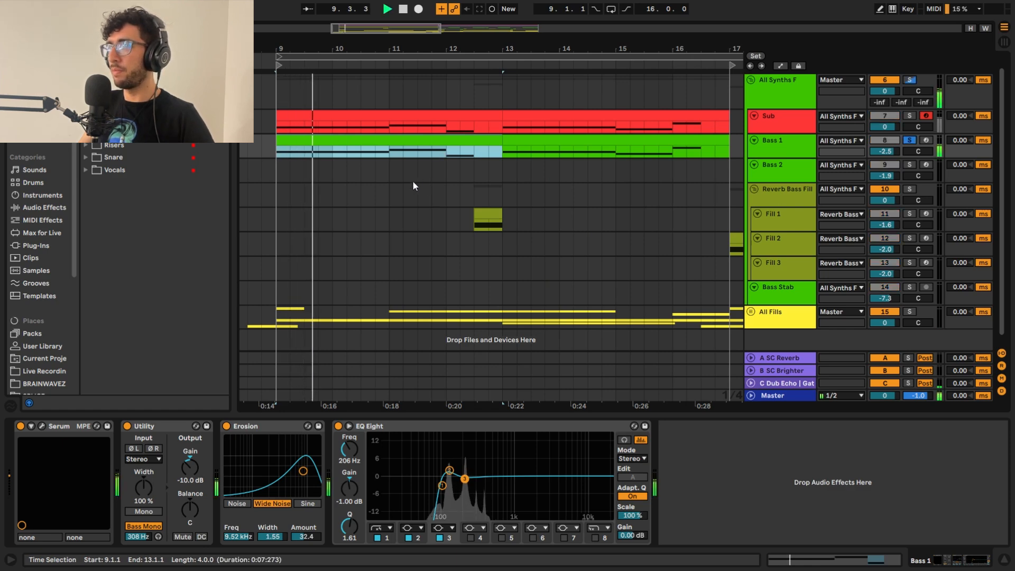
- Open the Serum synth on Bass 1 and examine Oscillator A's FM (From B) amount and the LFO 1 modulation assignments
key("ctrl+alt+p")
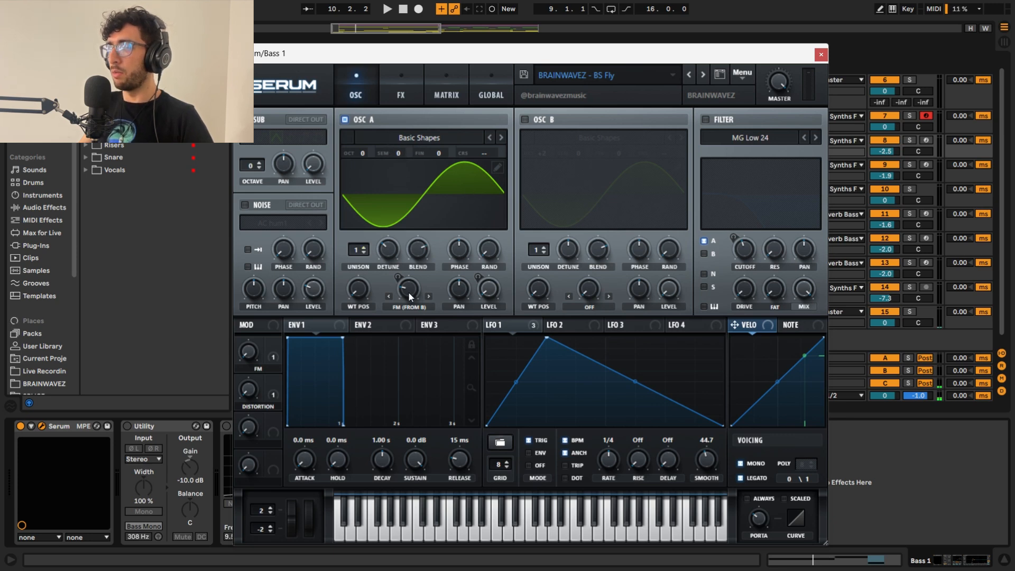
mouse_move(410, 295)
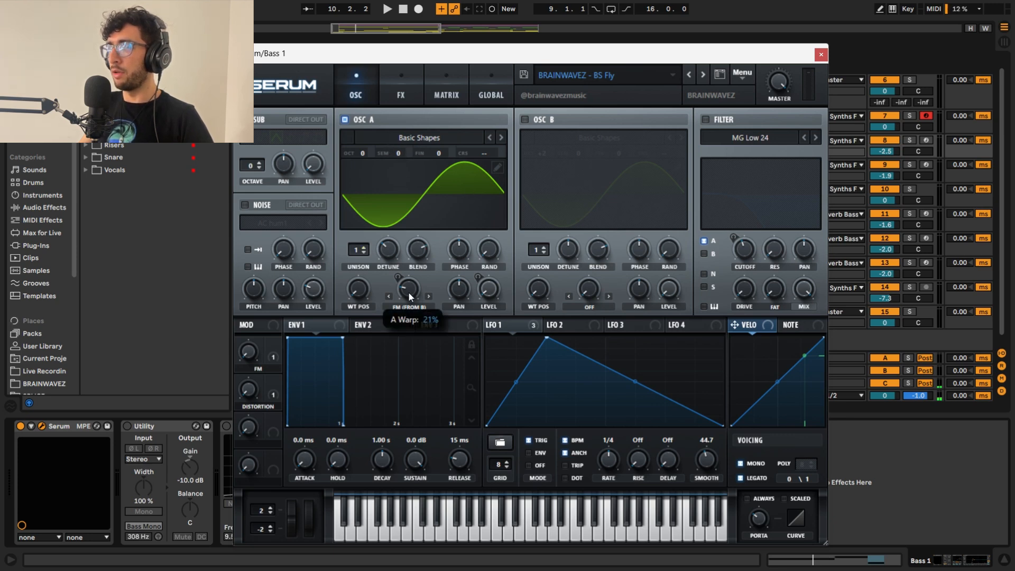
left_click(529, 330)
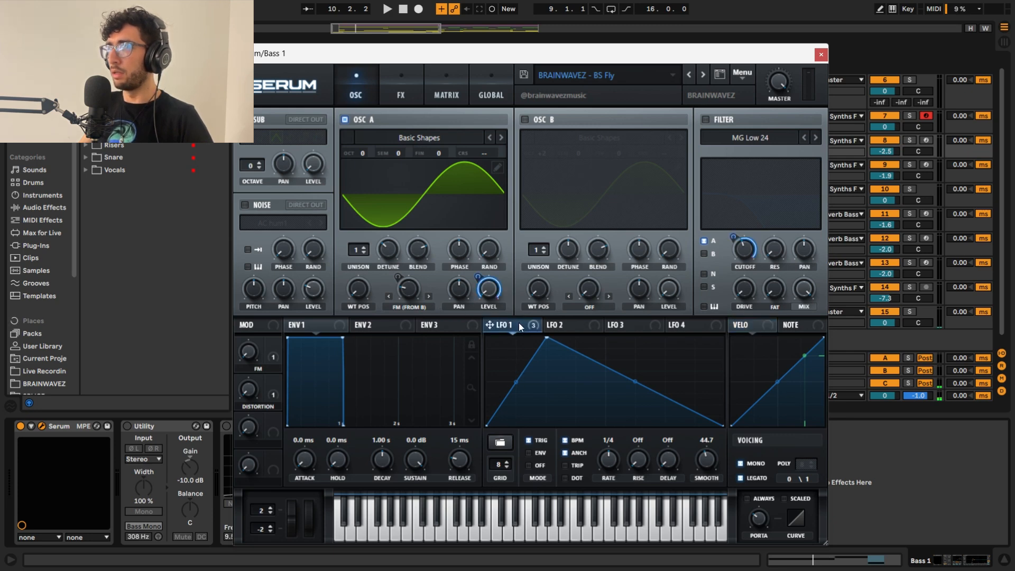
mouse_move(483, 276)
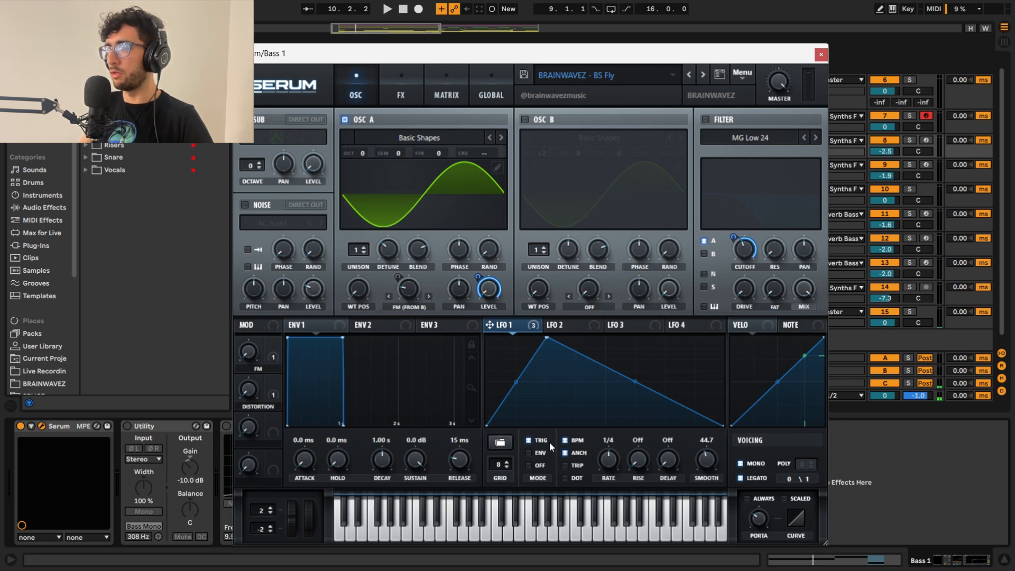
- Enable Oscillator B in Serum, toggling it off and on to compare its effect on the bass
left_click(525, 119)
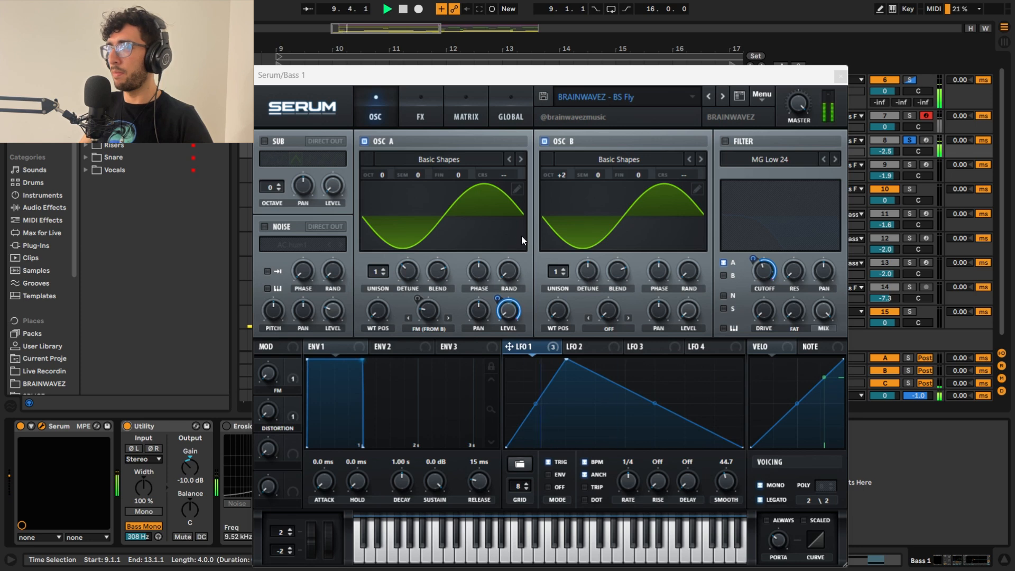
left_click(546, 141)
left_click(545, 142)
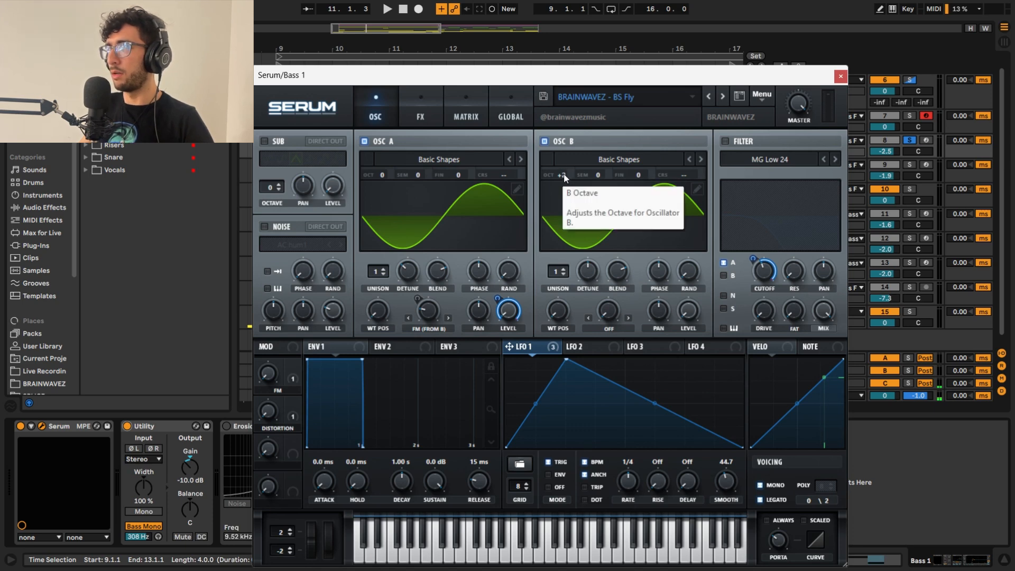
- Try Oscillator B at octave +3 during playback, then return it to +2
scroll(564, 173, "up", 1)
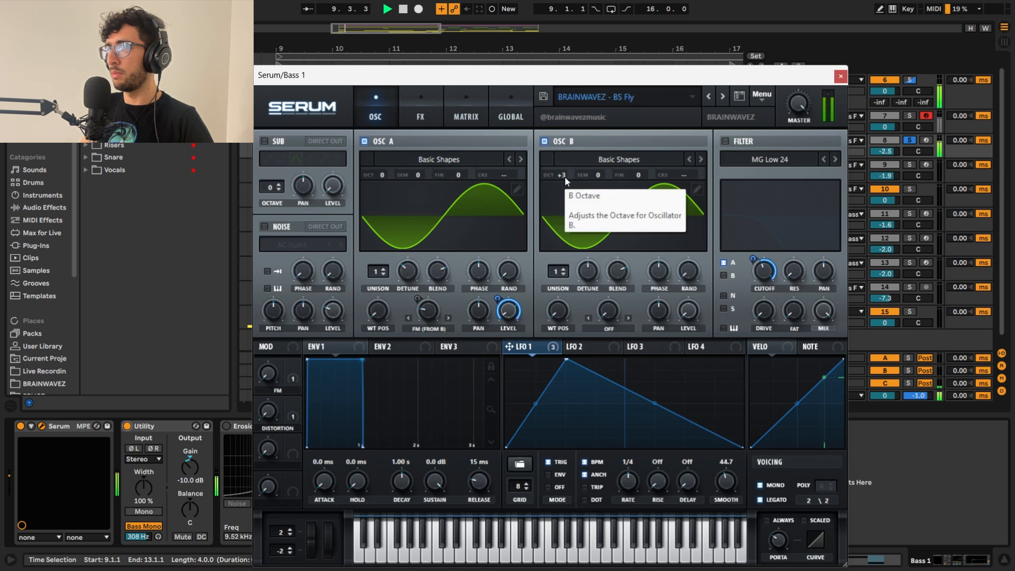
scroll(563, 173, "up", 1)
left_click_drag(562, 175, 567, 211)
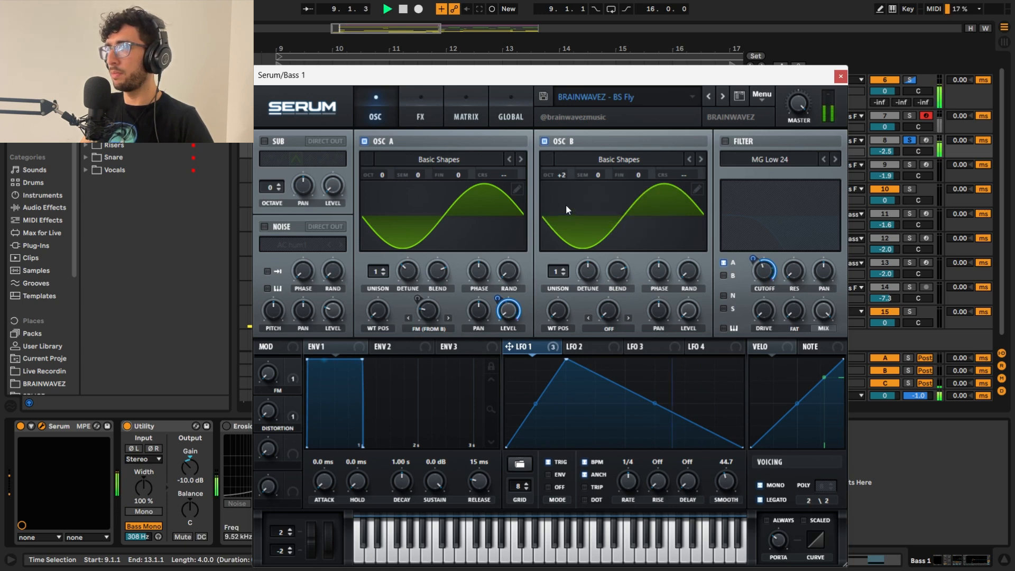
- Enable the MG Low 24 filter in Serum and play the bass with it
left_click(742, 144)
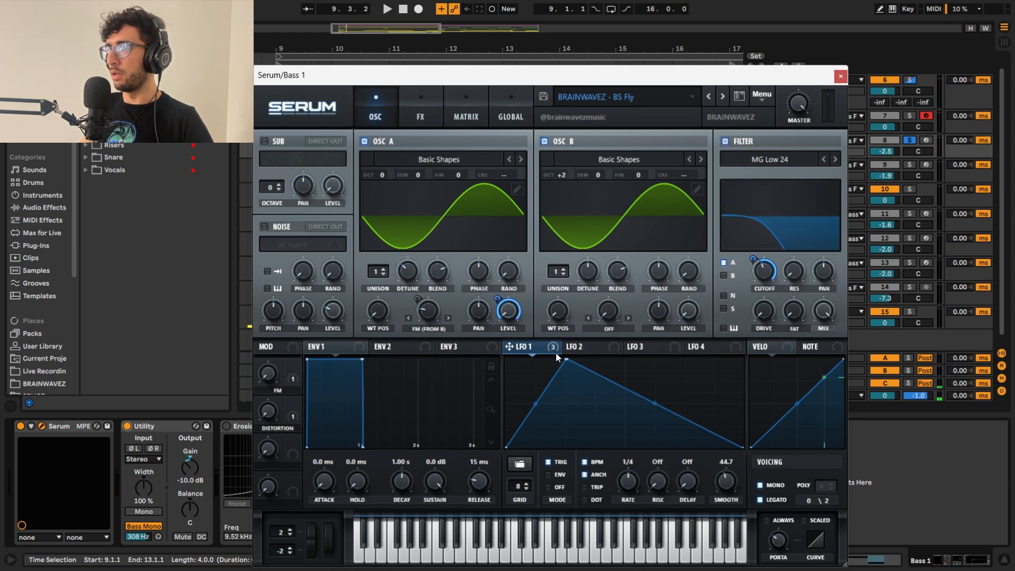
key("space")
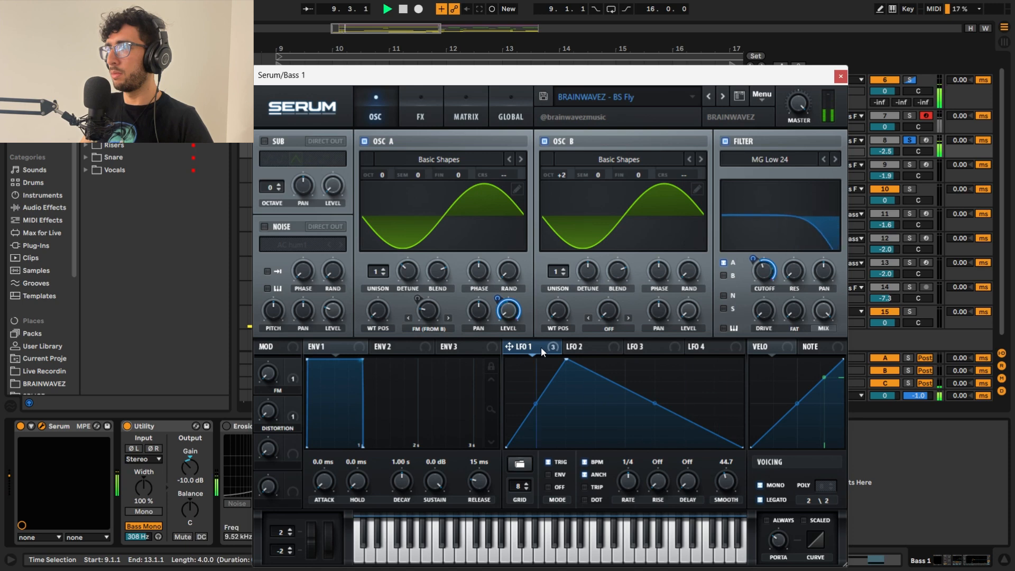
key("space")
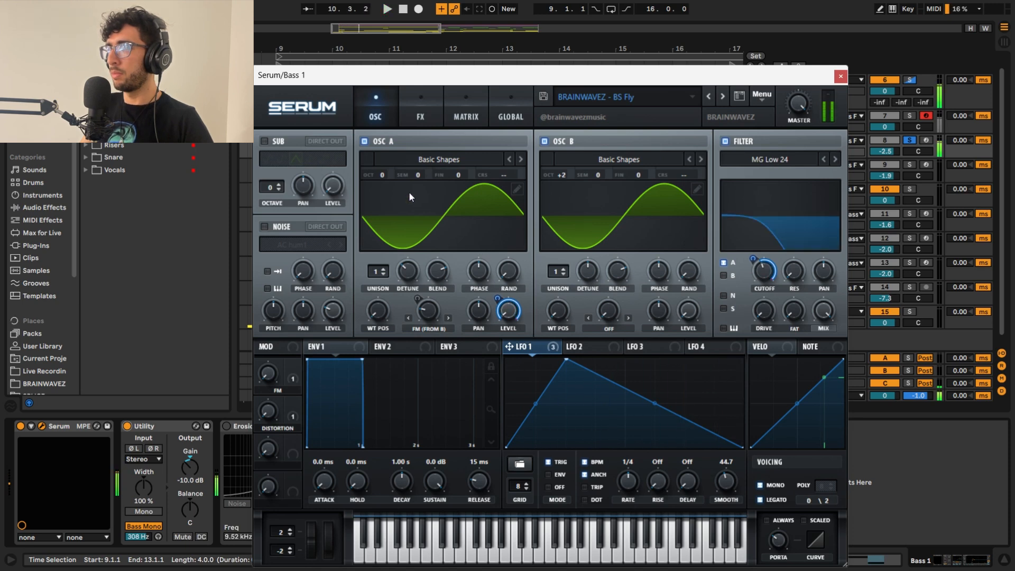
- Enable the EQ in Serum's effects rack and play the bass with its LFO 1-modulated frequency
left_click(420, 111)
left_click(271, 145)
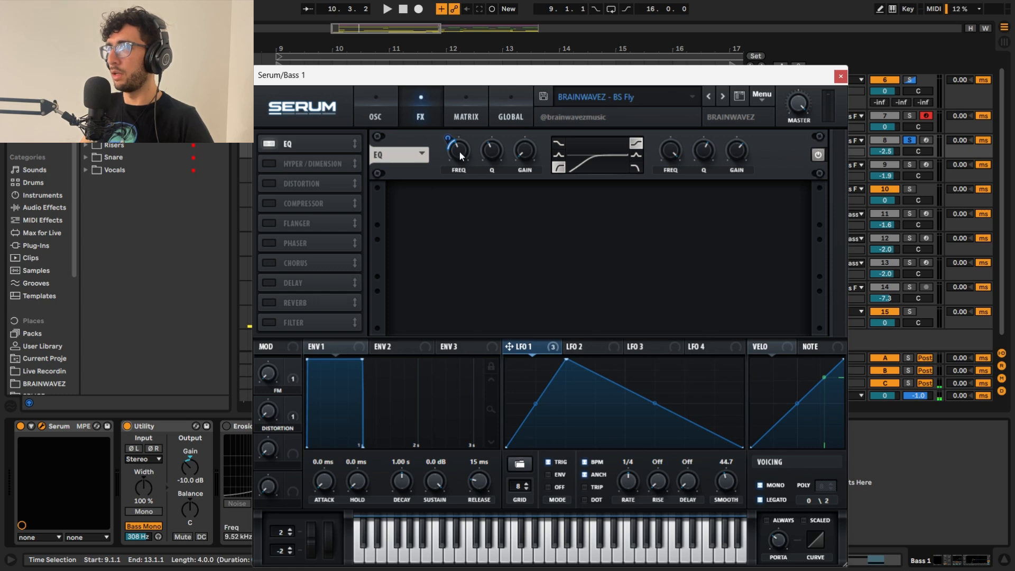
key("space")
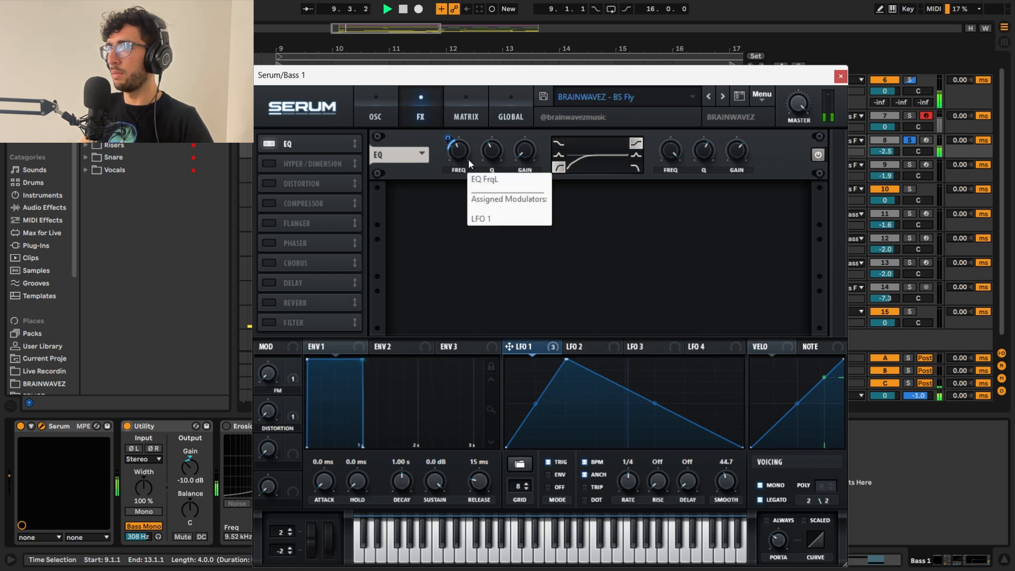
key("space")
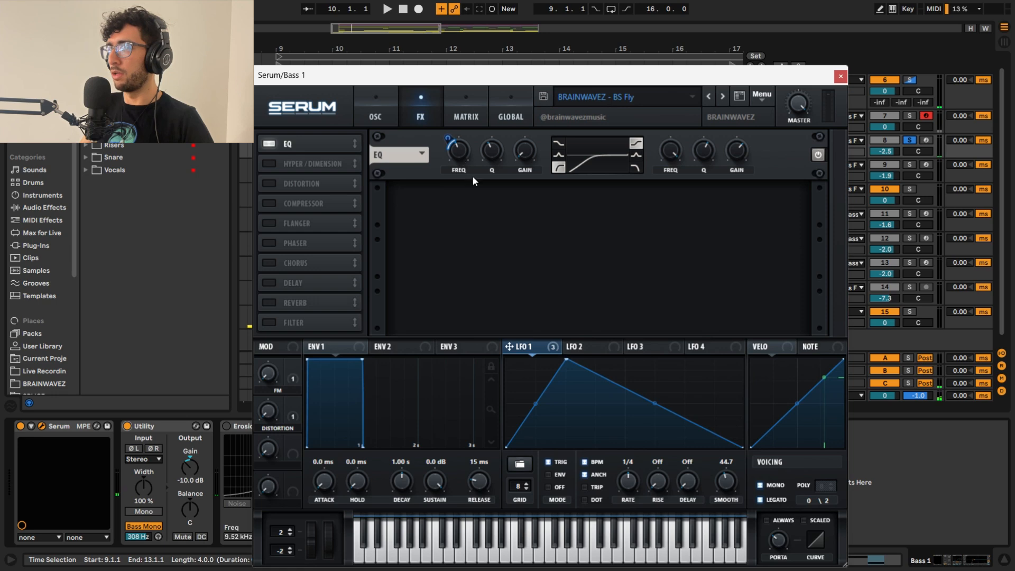
- Enable the Hyper/Dimension effect in Serum and play the bass with it
left_click(270, 164)
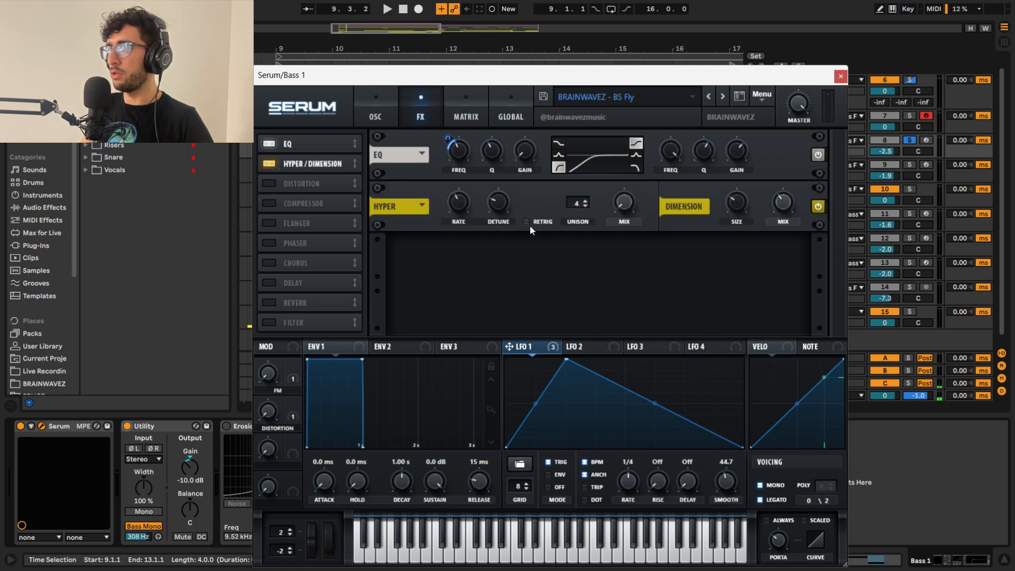
key("space")
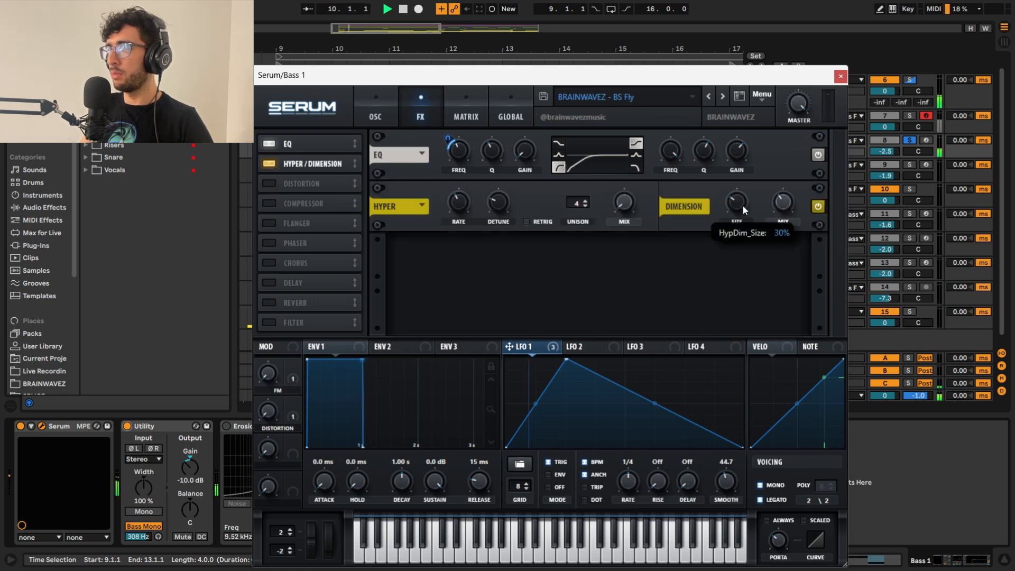
key("space")
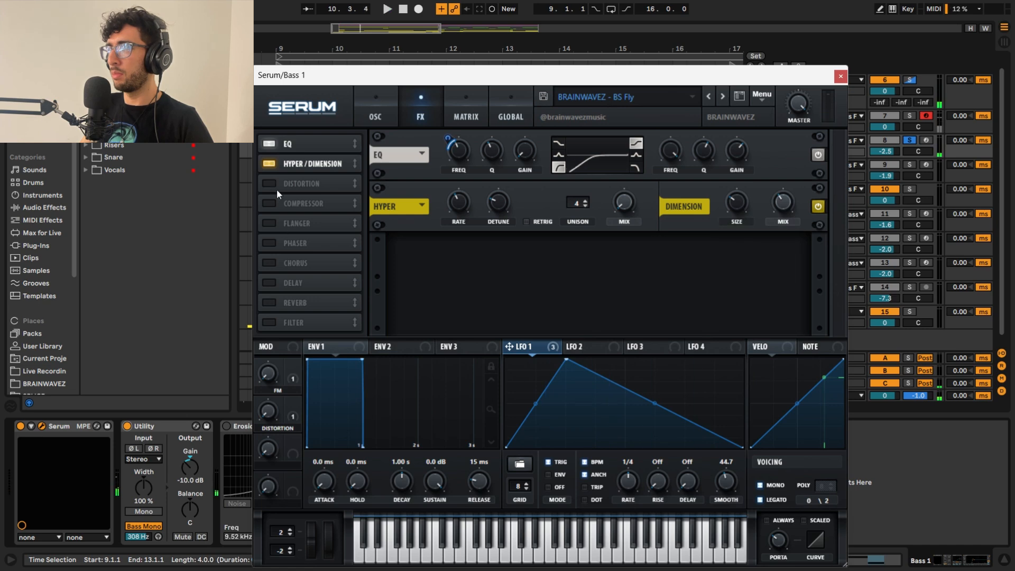
- Enable the SoftClip distortion in Serum's effects rack and play the bass with it
left_click(275, 185)
key("space")
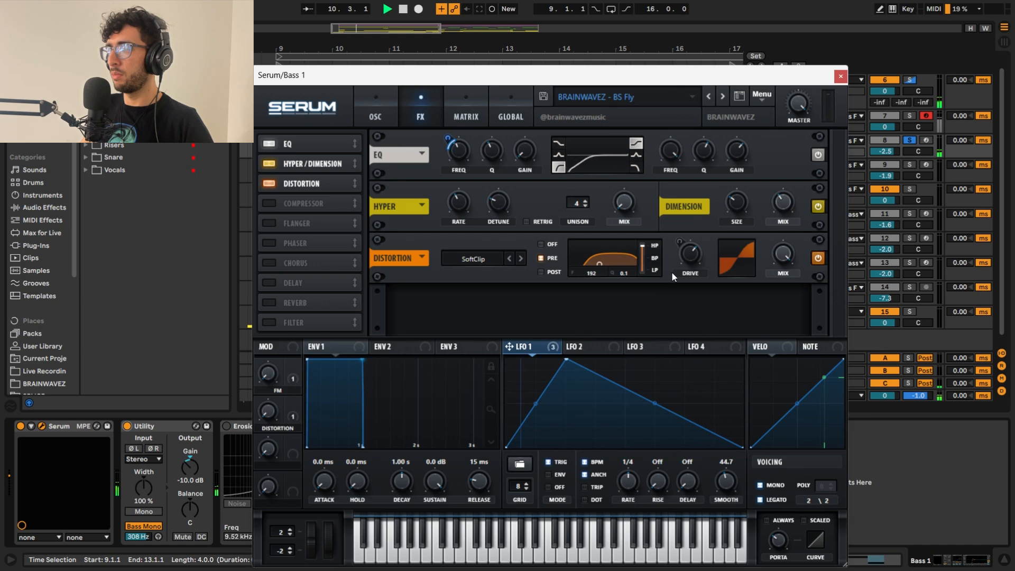
key("space")
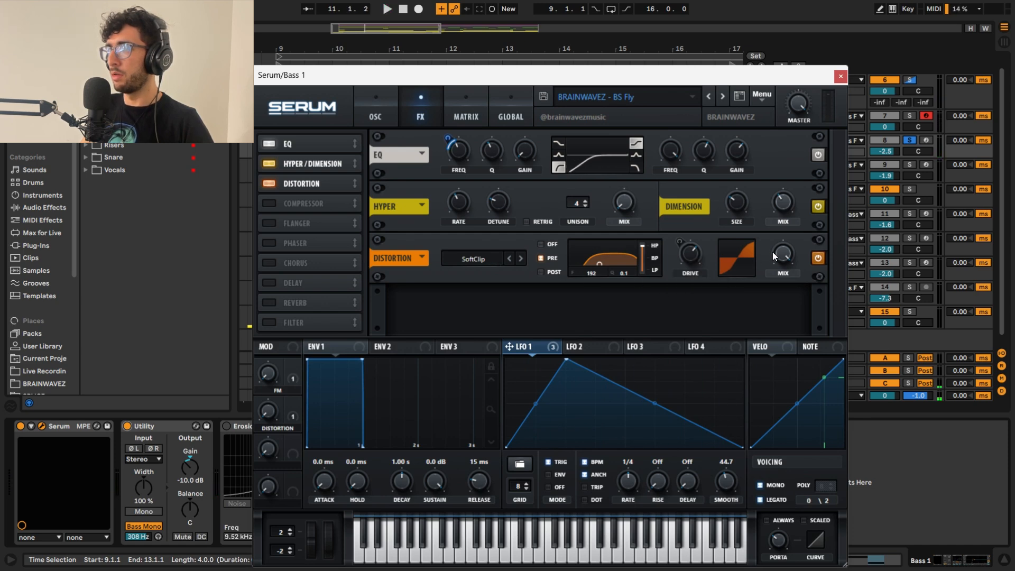
- Enable the compressor in Serum's effects rack and play the bass with it
left_click(281, 204)
key("space")
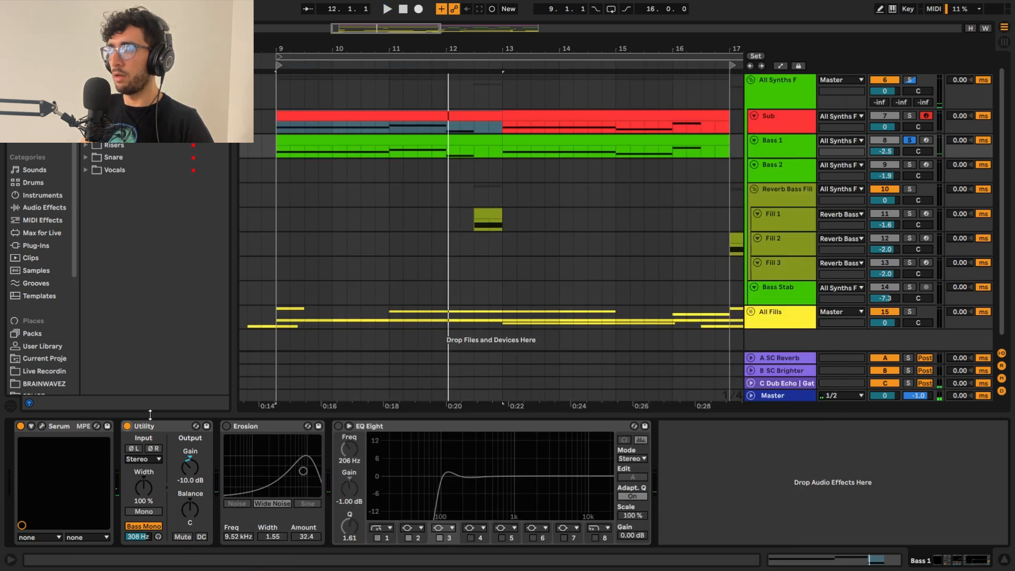
- Turn on the Erosion device on Bass 1 and play the bass with its Wide Noise setting
left_click(225, 426)
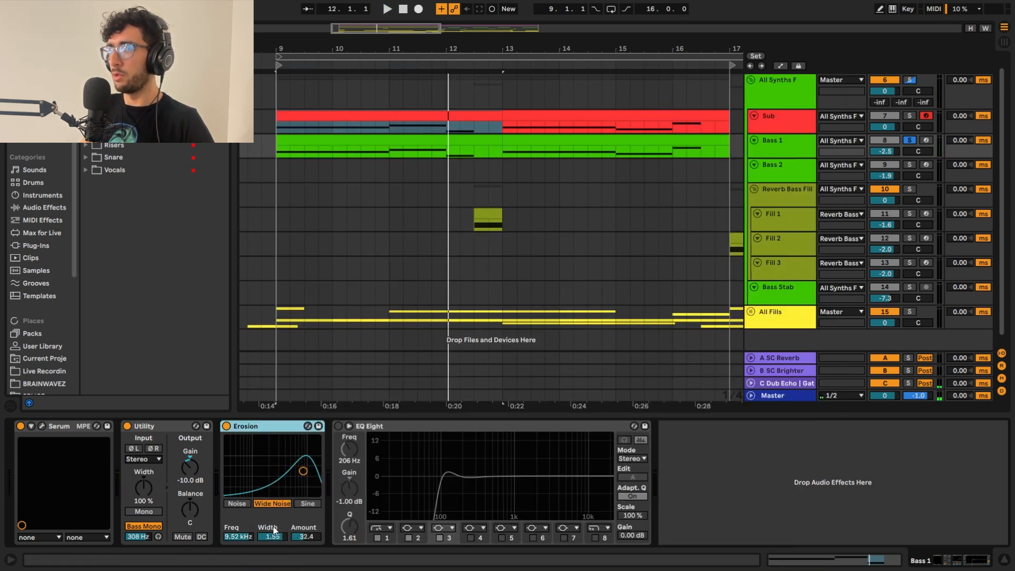
key("space")
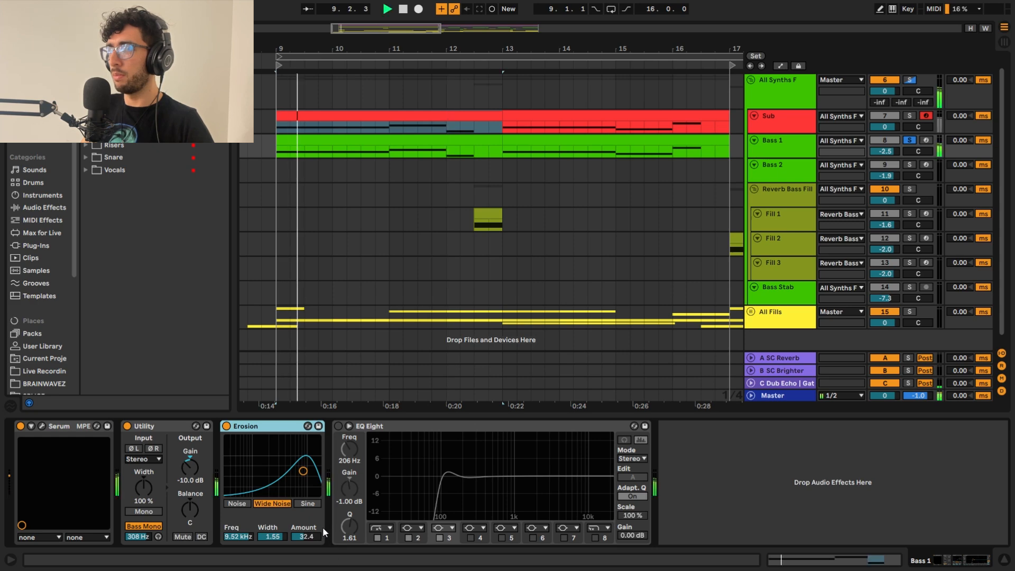
key("space")
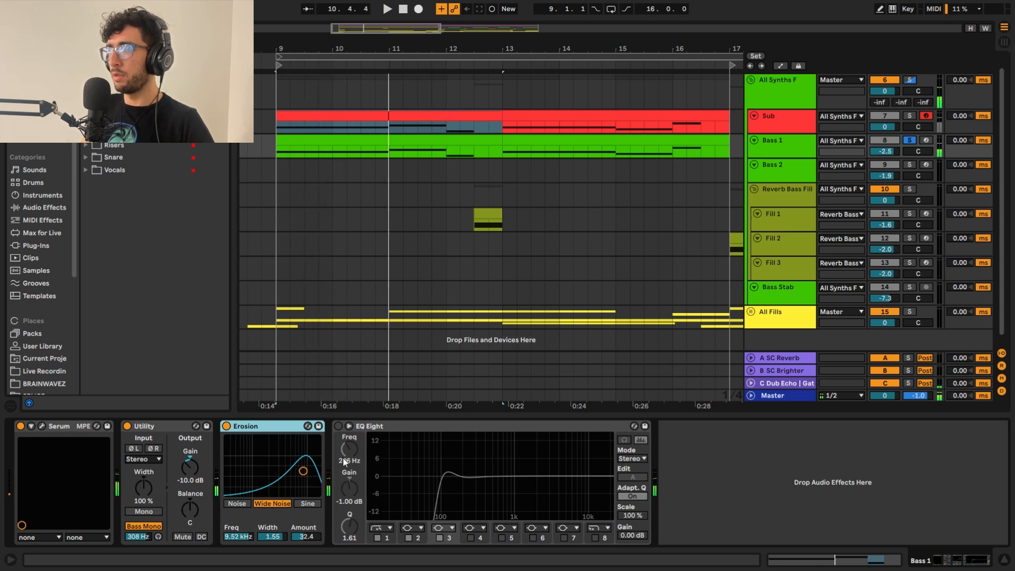
- Turn on the EQ Eight device on Bass 1 and select its first band, the 100 Hz low cut
left_click(344, 455)
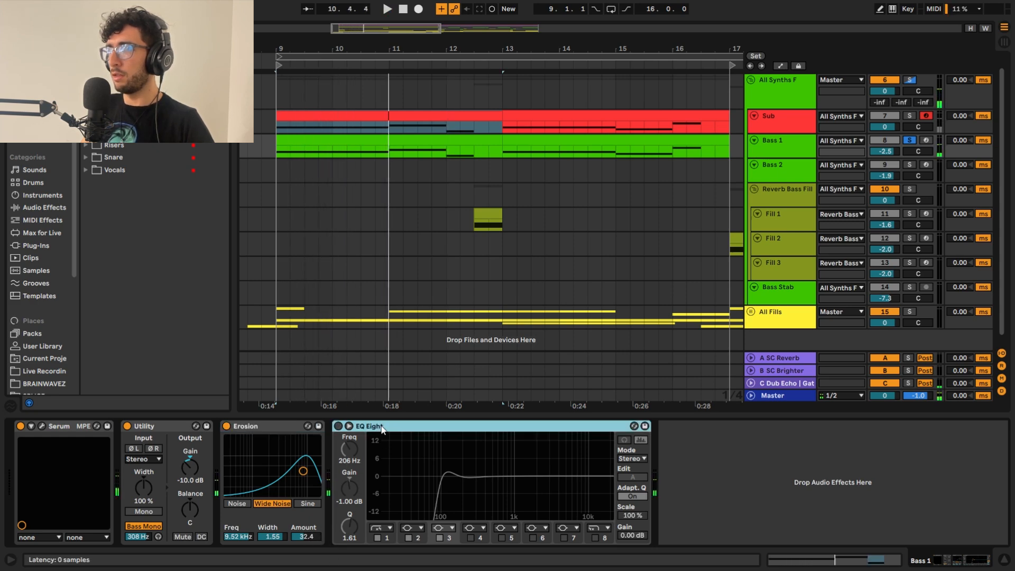
left_click(339, 427)
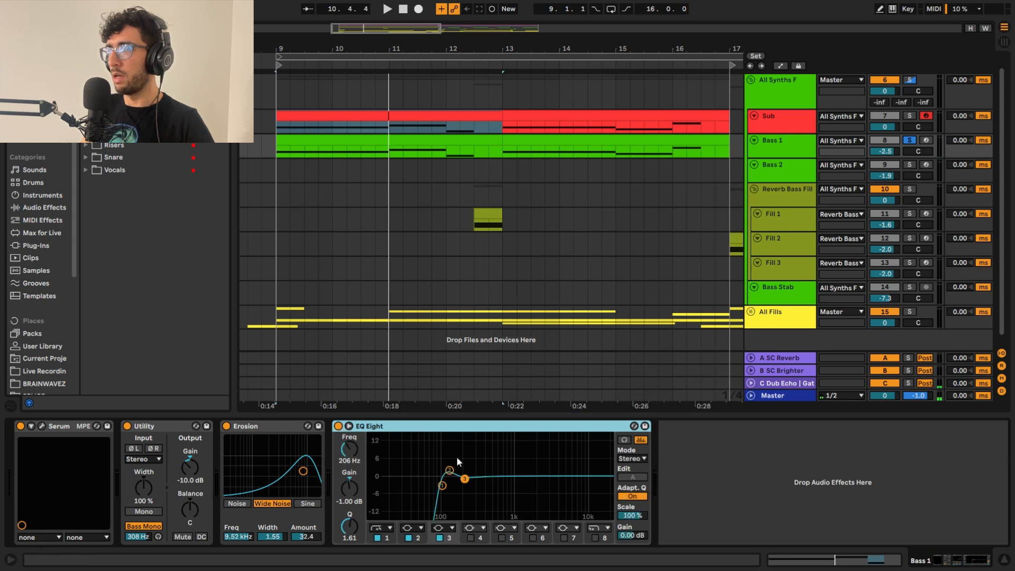
left_click(442, 487)
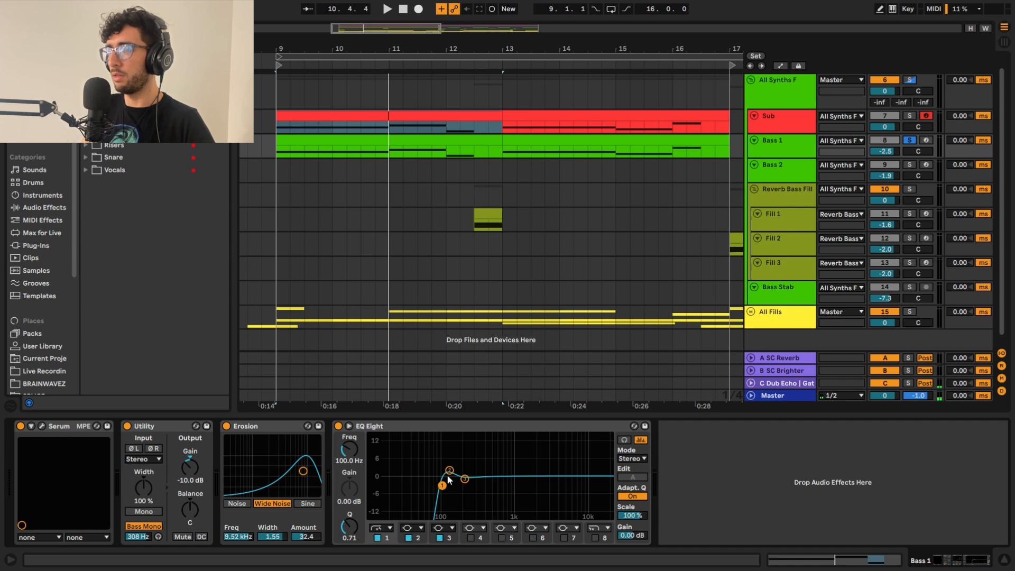
- Set the gain of EQ Eight's 206 Hz third band to -1.00 dB and play Bass 1 with it
left_click(450, 471)
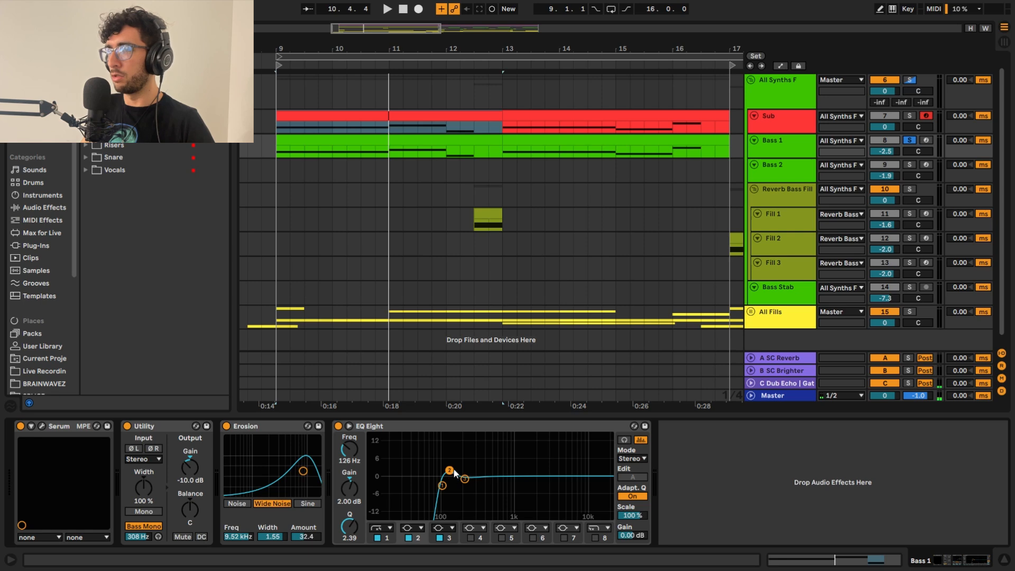
left_click(464, 479)
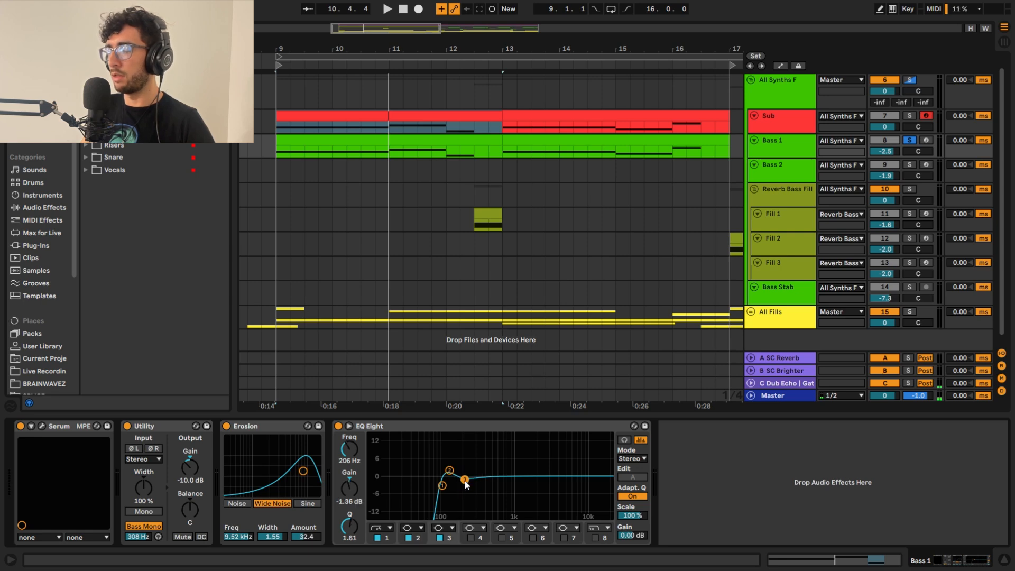
left_click_drag(465, 484, 465, 482)
key("space")
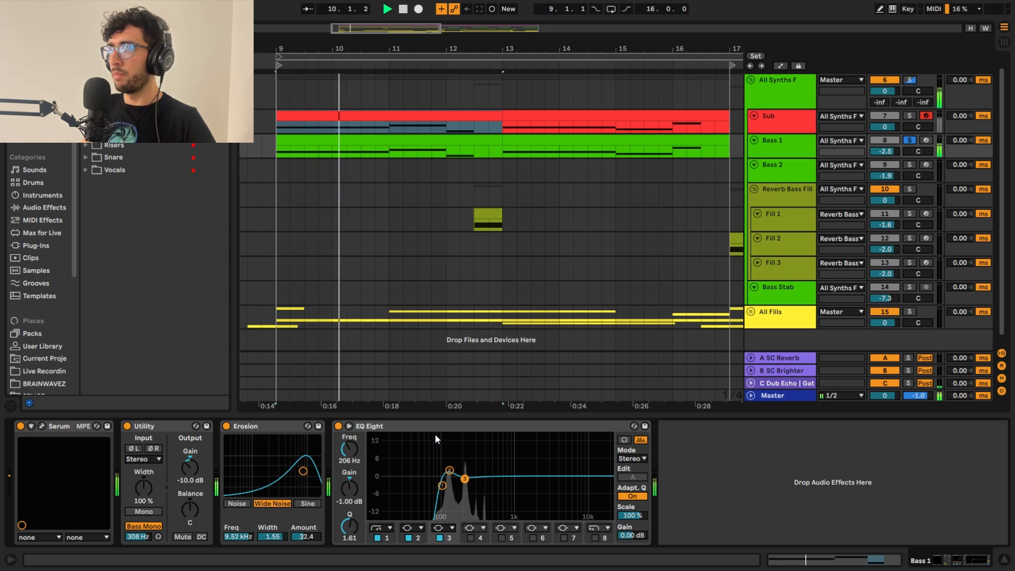
key("space")
- Enlarge and solo the Sub track, and open its Serum instrument
left_click(783, 119)
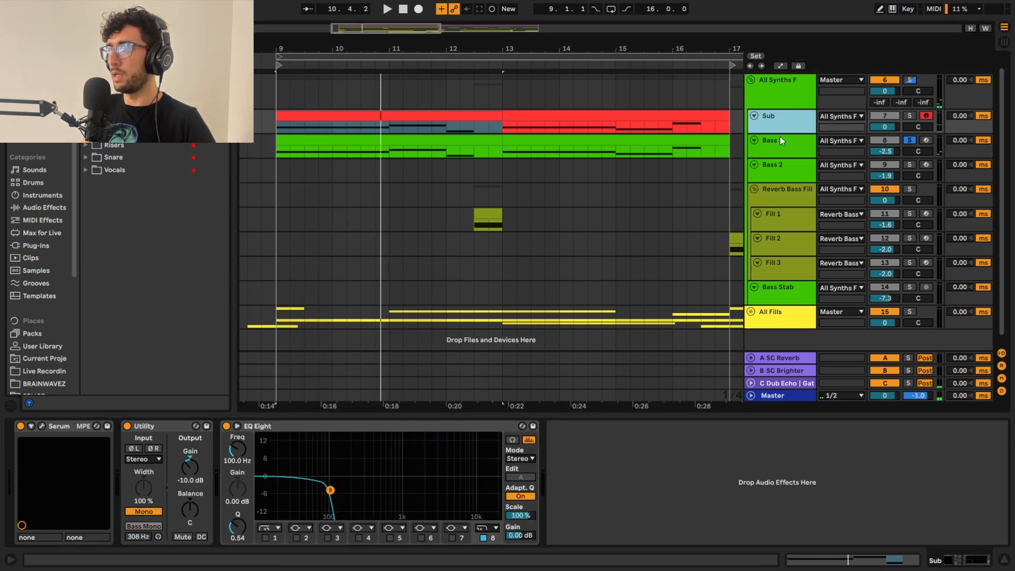
left_click_drag(779, 134, 779, 145)
key("s")
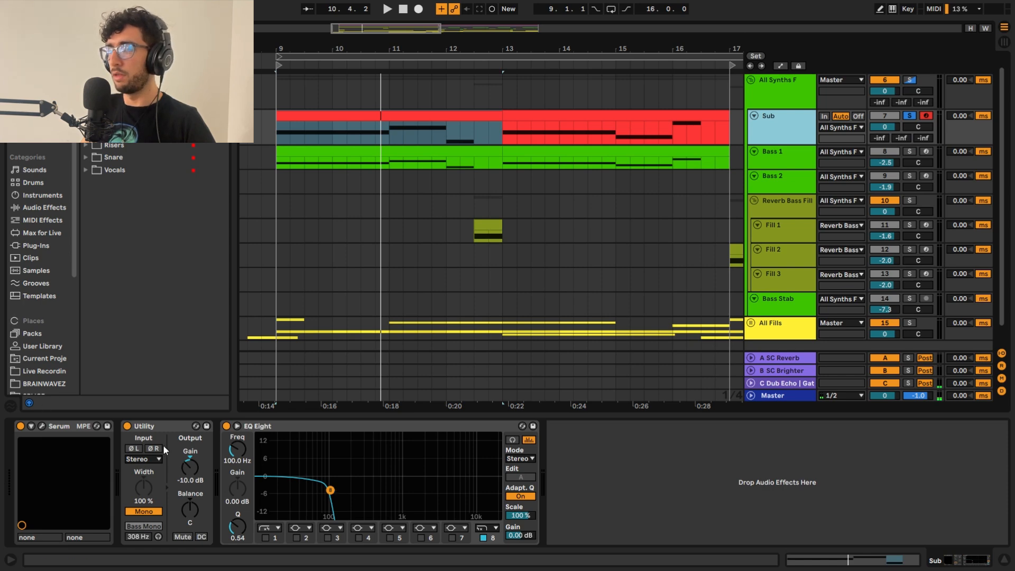
left_click(31, 427)
left_click(42, 426)
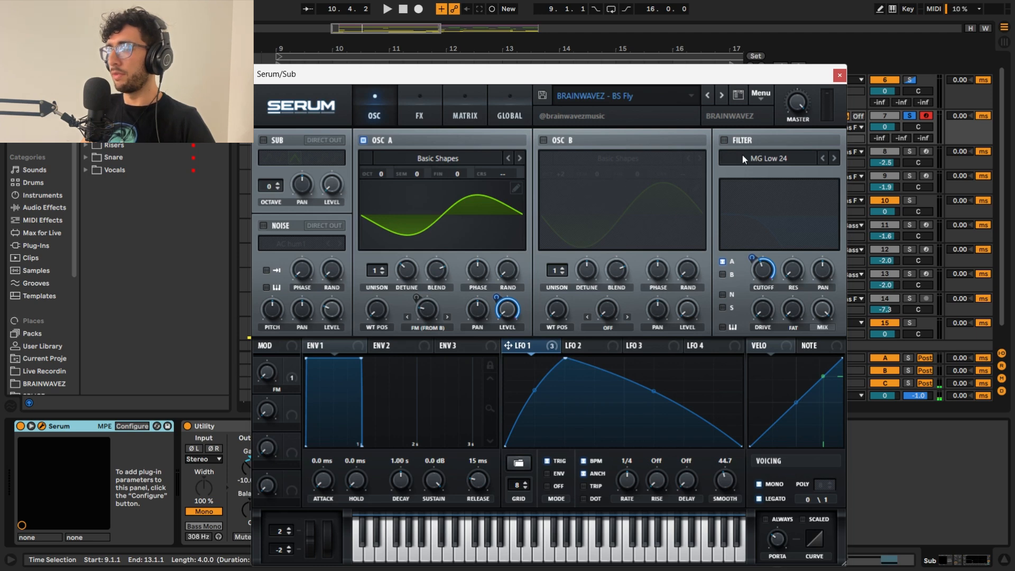
- Examine Oscillator A's waveform in Serum's table editor and the Drive and Mix of the SoftClip distortion
left_click(509, 189)
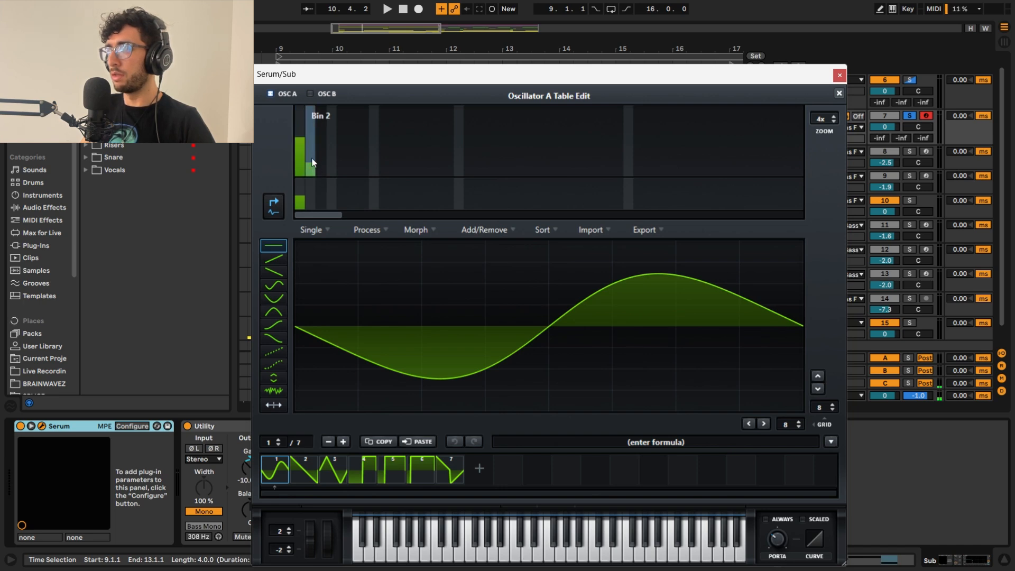
left_click(839, 93)
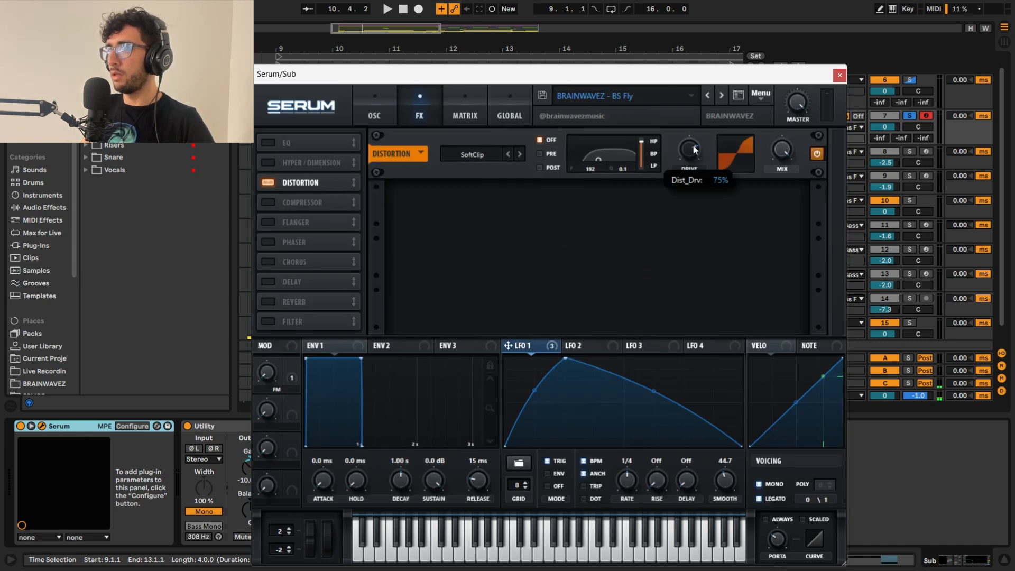
mouse_move(793, 156)
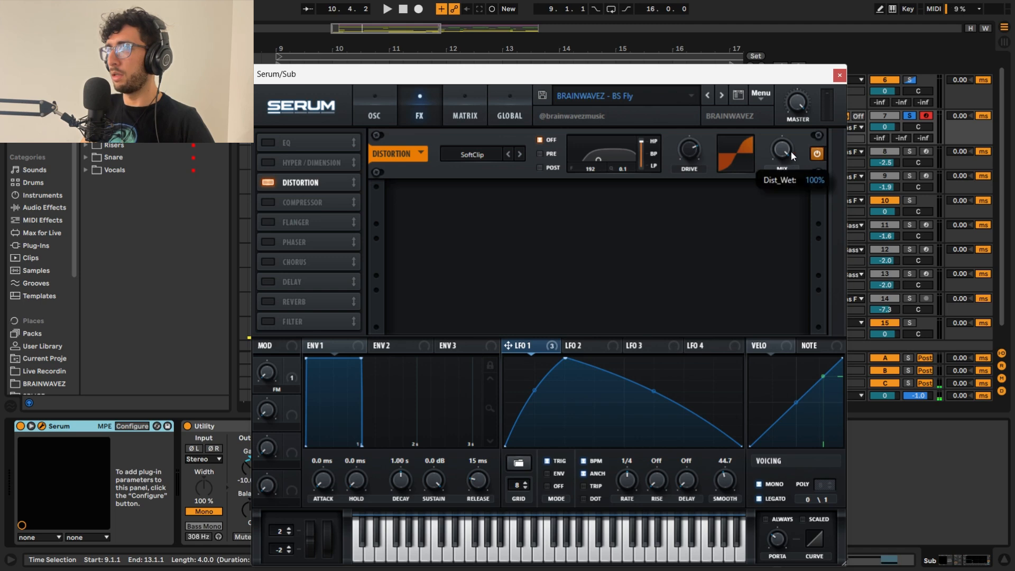
- Return to Serum's oscillator view, play the soloed sub and leave the plug-in window
left_click(368, 112)
key("space")
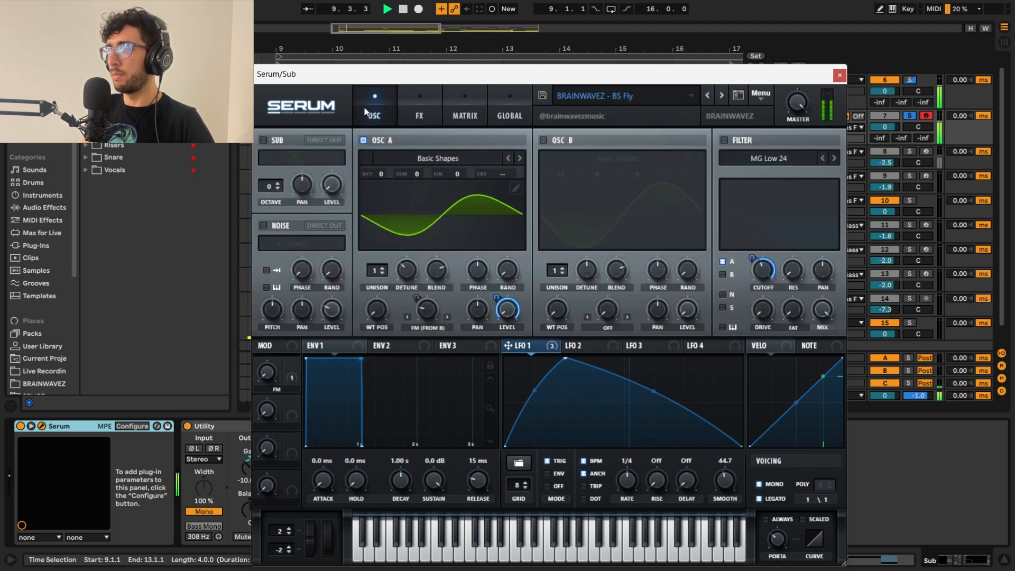
key("space")
left_click(789, 132)
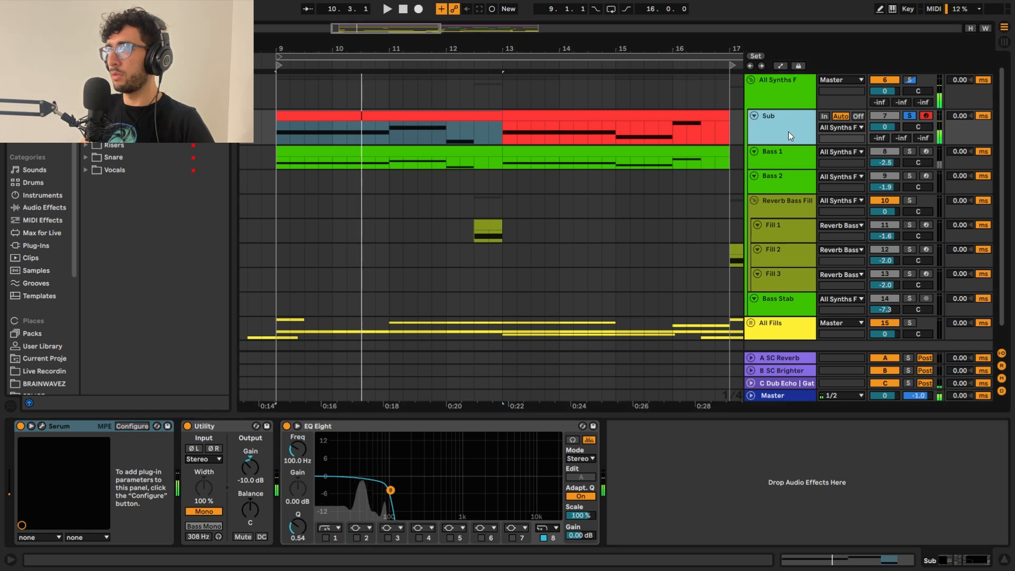
- Solo Sub and Bass 1 together, play them, and remove their solo
scroll(787, 124, "up", 1)
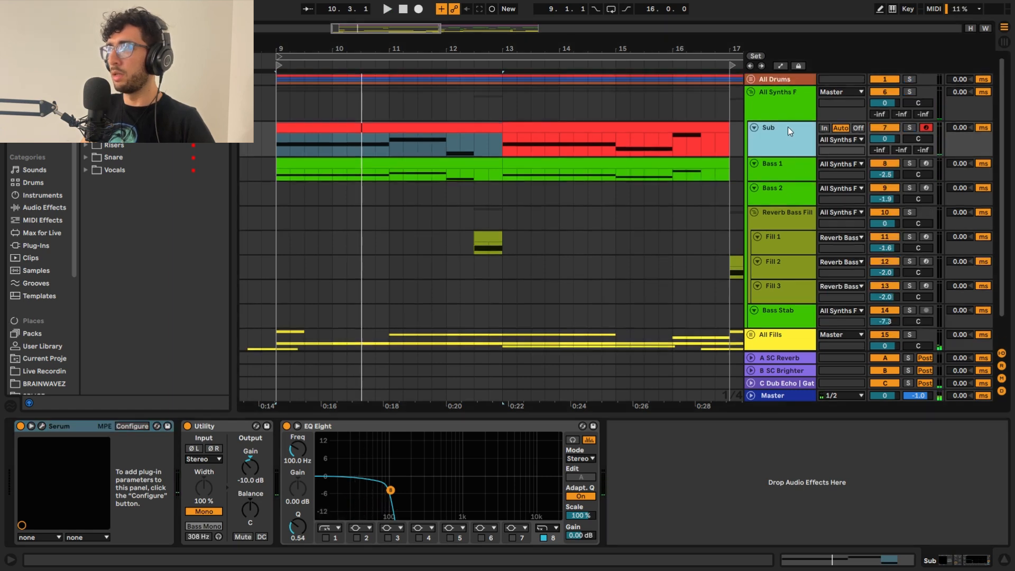
left_click(780, 168)
left_click(776, 129)
left_click(776, 118)
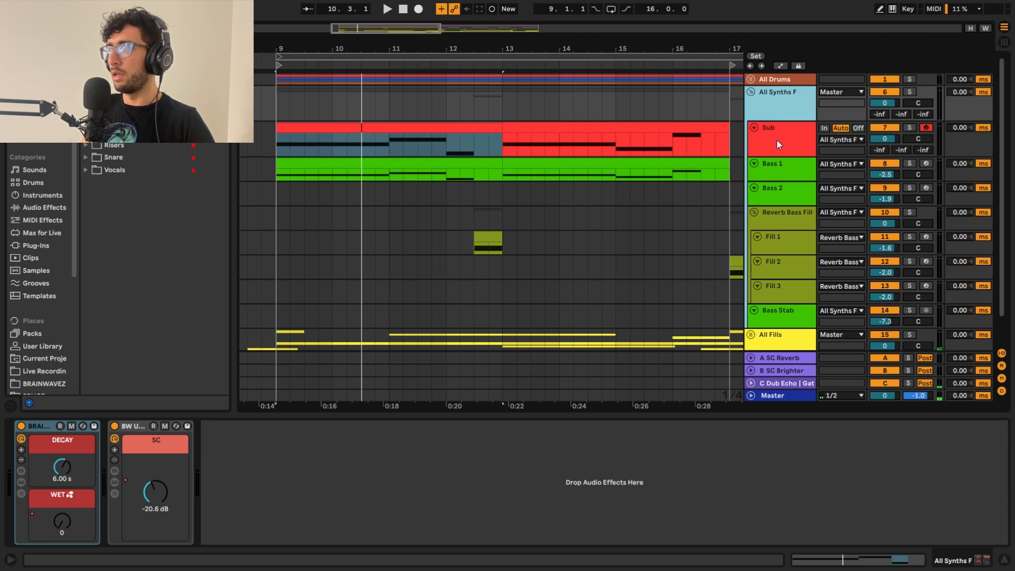
left_click(776, 140)
left_click(777, 164, "shift")
key("s")
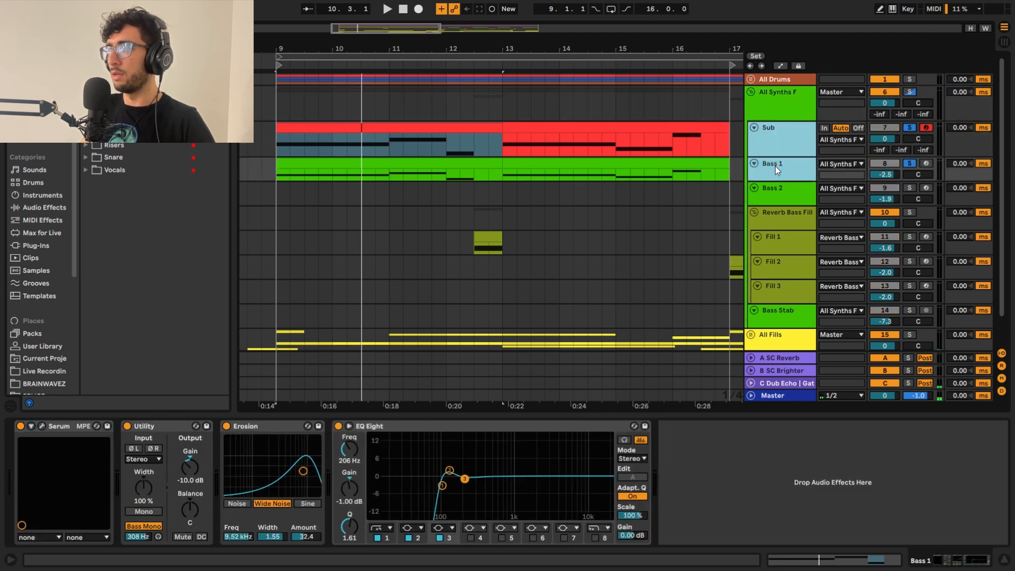
key("space")
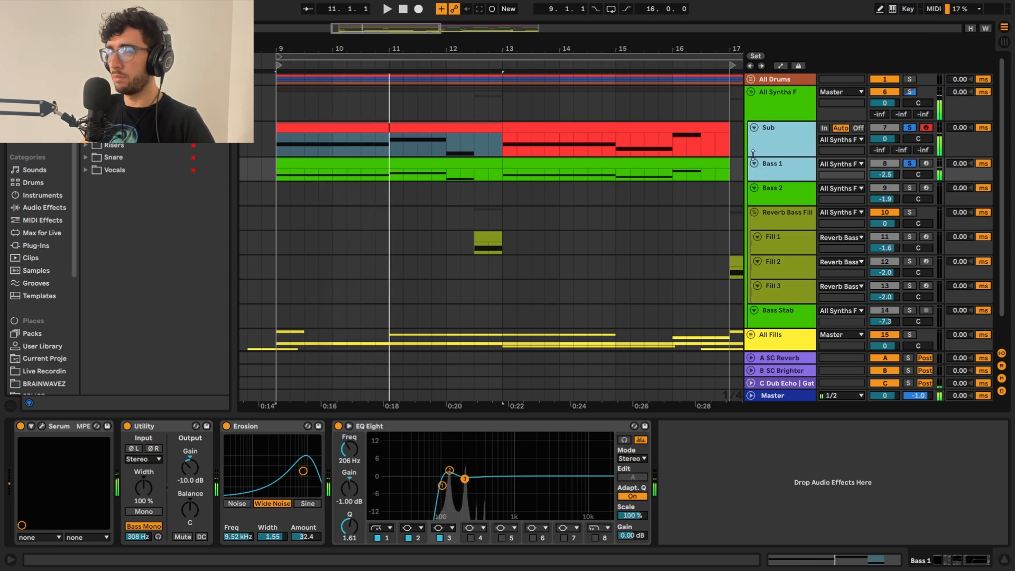
key("s")
key("space")
- Enlarge the Reverb Bass Fills group track and show the automation of its Wet macro
left_click(489, 185)
left_click(496, 235)
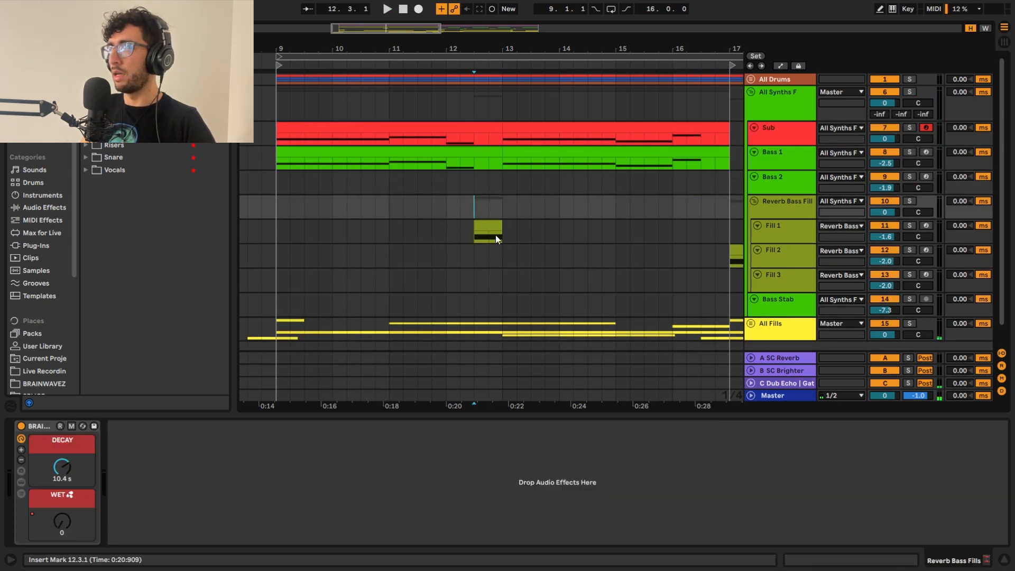
left_click(782, 211)
left_click_drag(782, 217, 783, 239)
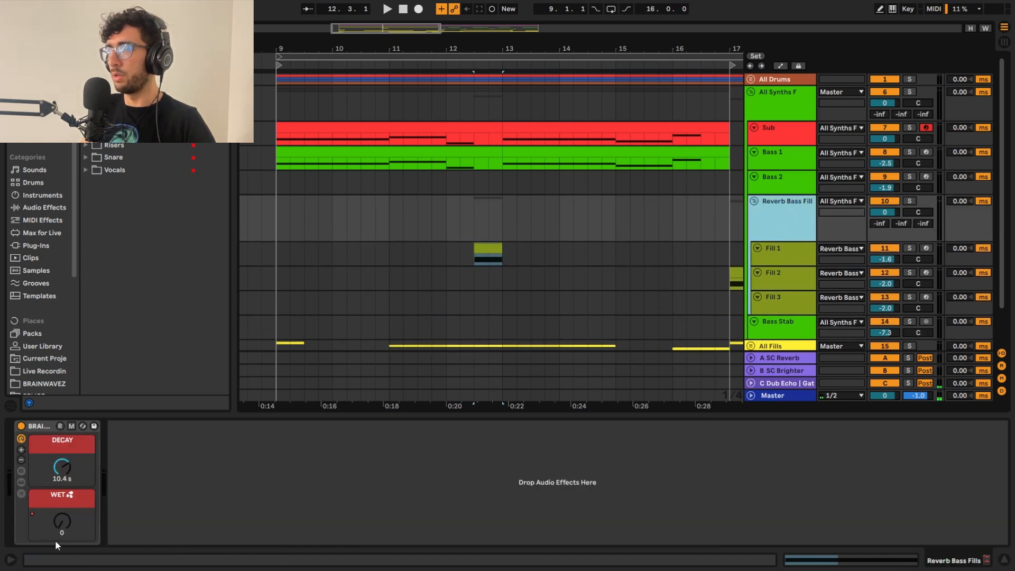
left_click(56, 524)
key("a")
scroll(449, 215, "down", 3)
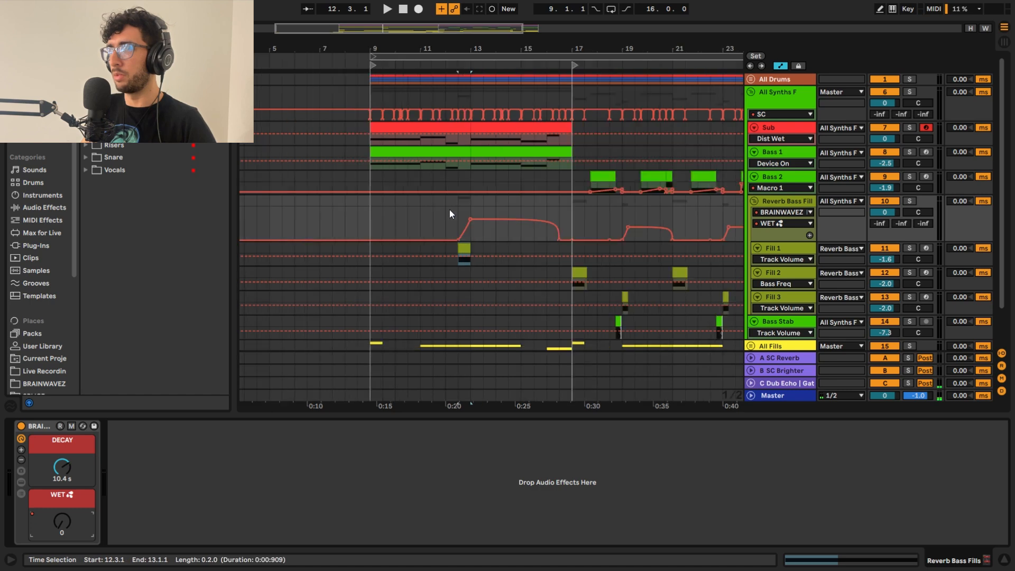
scroll(509, 208, "right", 5)
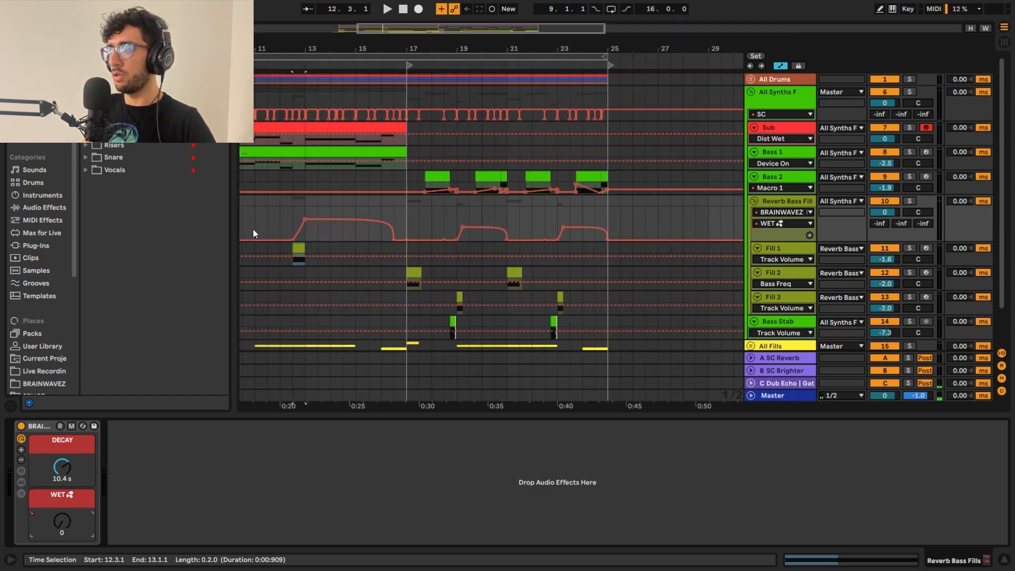
scroll(279, 212, "up", 3)
- Solo the Reverb Bass Fills group and play it with its reverb from 12.3.1
left_click(307, 226)
key("space")
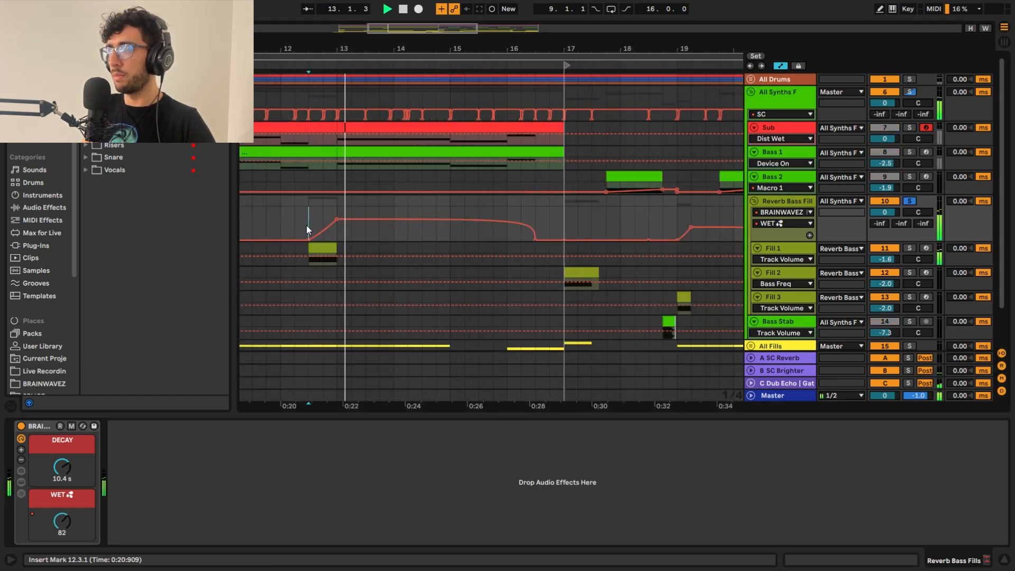
key("space")
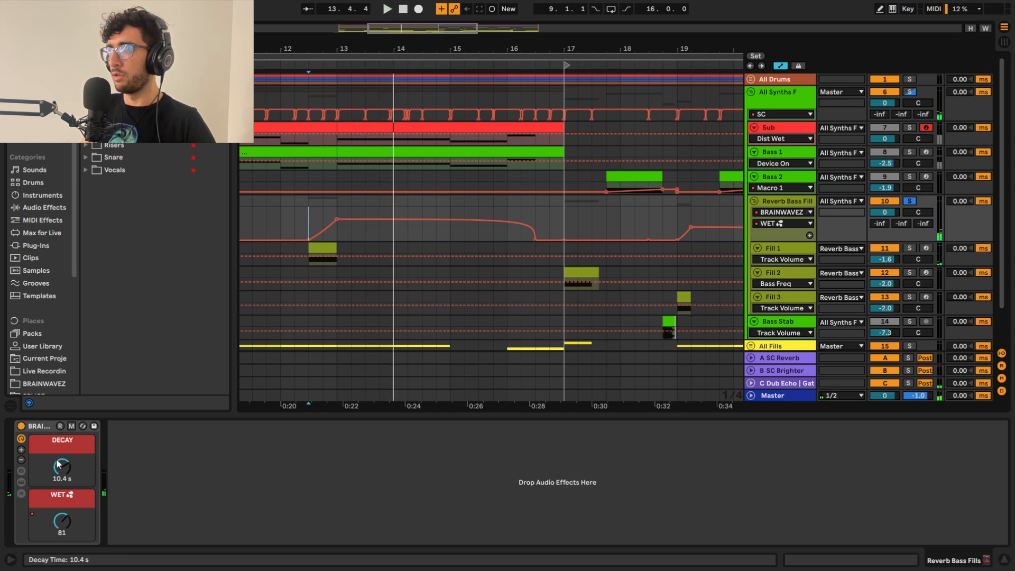
- Turn off the reverb rack on the Reverb Bass Fills group, play the fill without it, and hide the automation
left_click(21, 427)
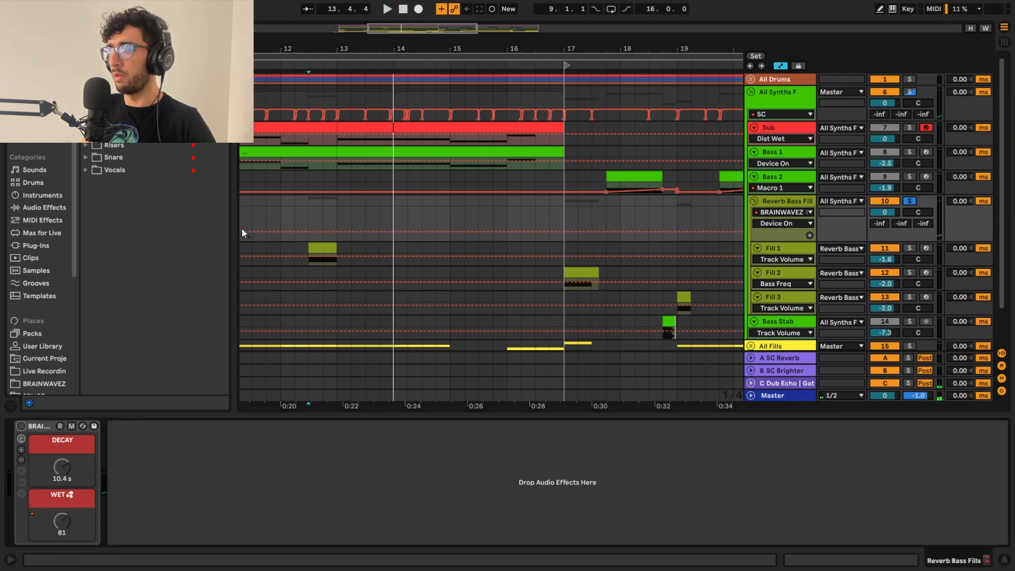
left_click(307, 220)
key("space")
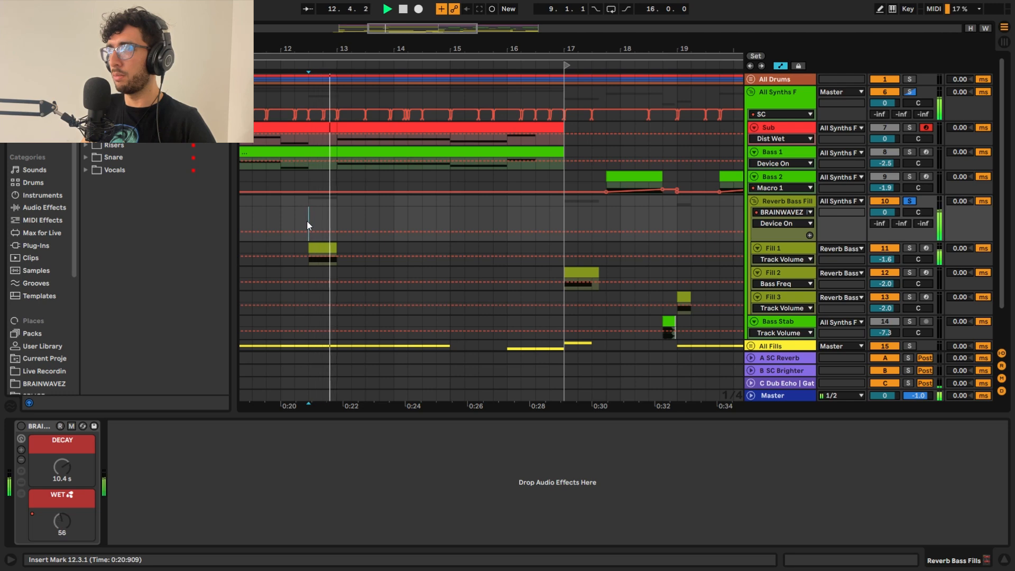
key("a")
- Look through the device chains of Fill 1, Fill 2 and Fill 3, and place the insert marker at 12.3.1 on Fill 1
left_click(764, 258)
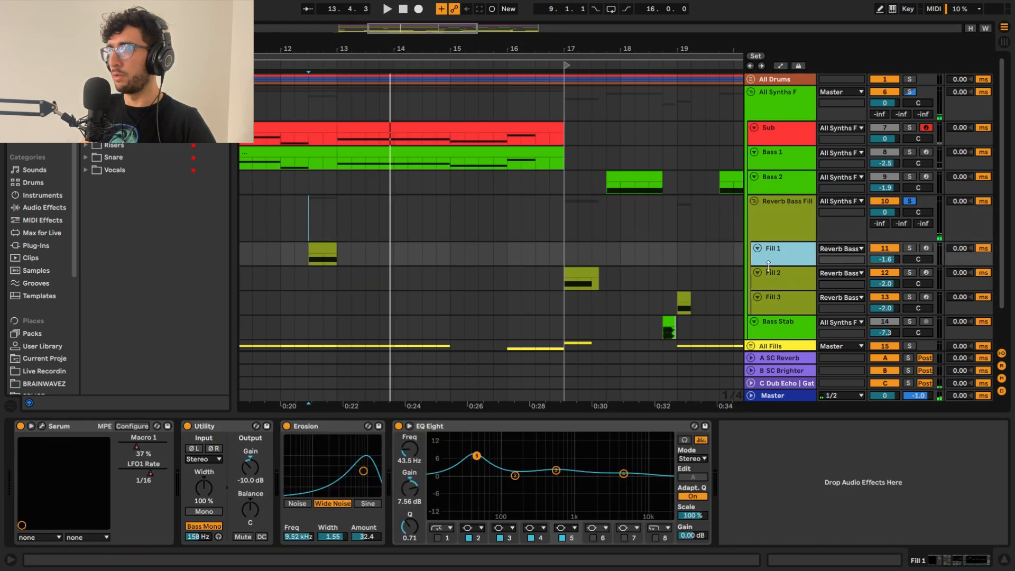
left_click(777, 302)
left_click(785, 271)
left_click(783, 254)
left_click(287, 252)
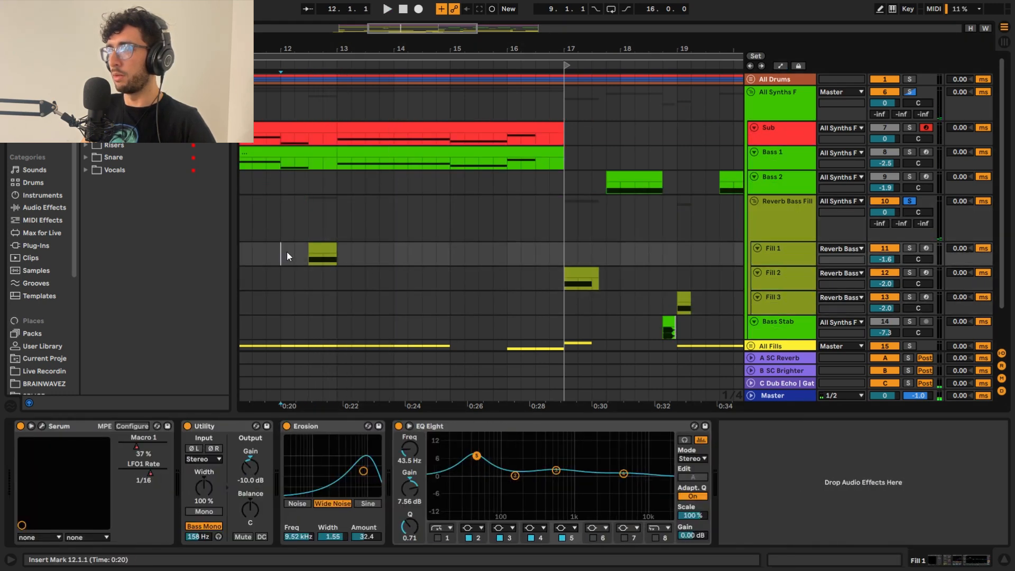
left_click(315, 247)
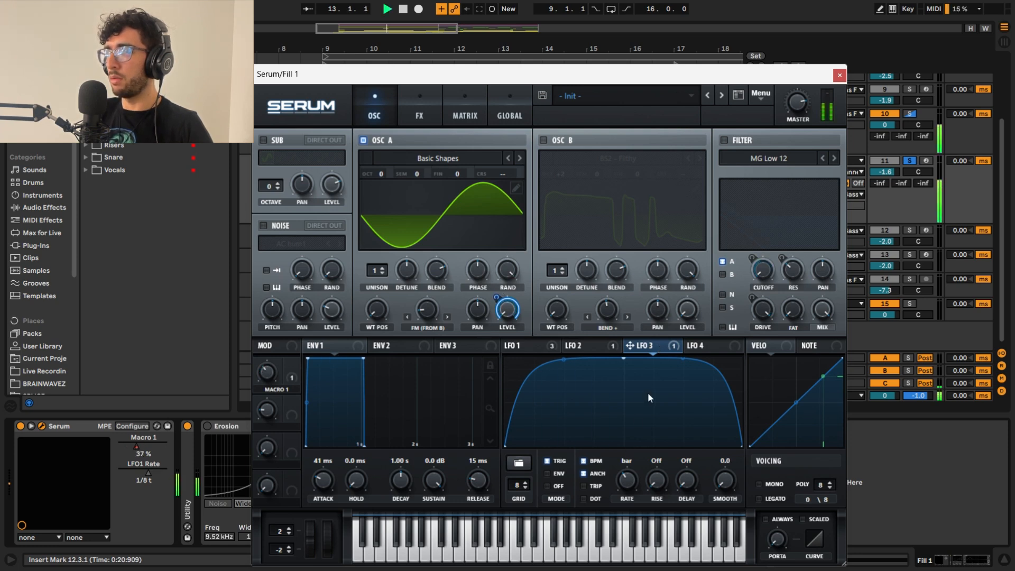
- Enable Oscillator B with the BS2 - Filthy wavetable in Fill 1's Serum and play the fill with it
left_click(543, 141)
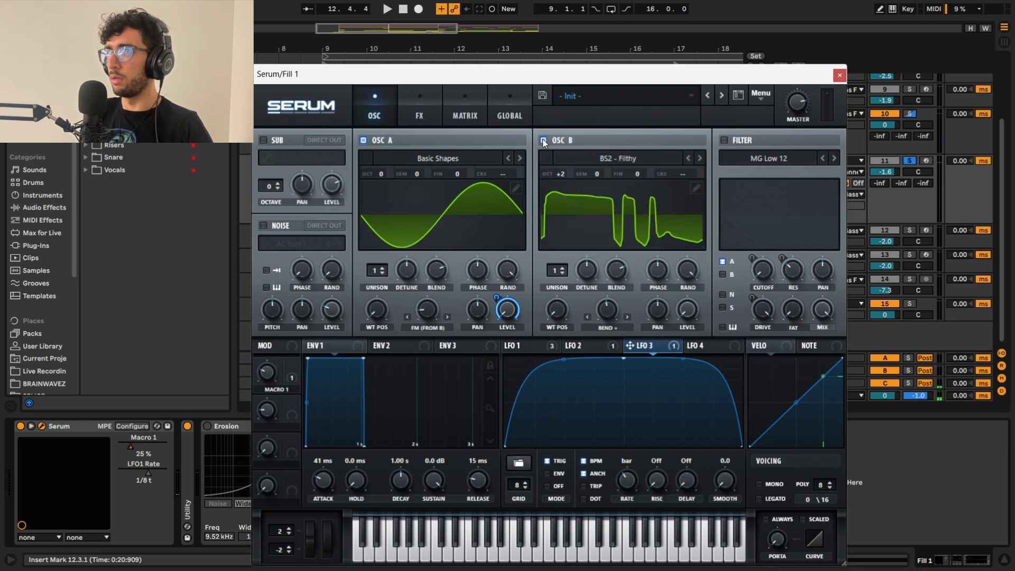
left_click(595, 159)
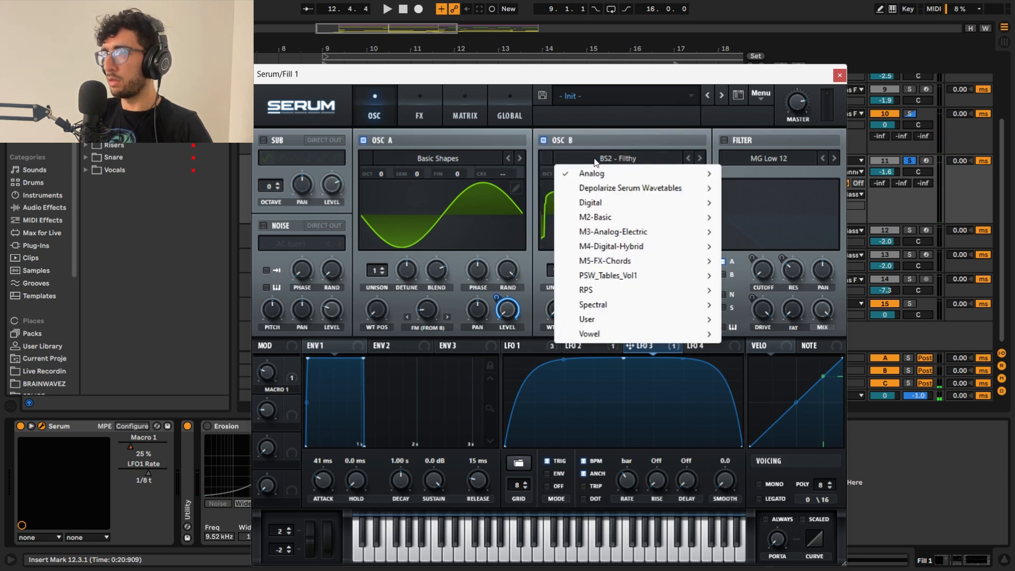
mouse_move(600, 175)
left_click(608, 140)
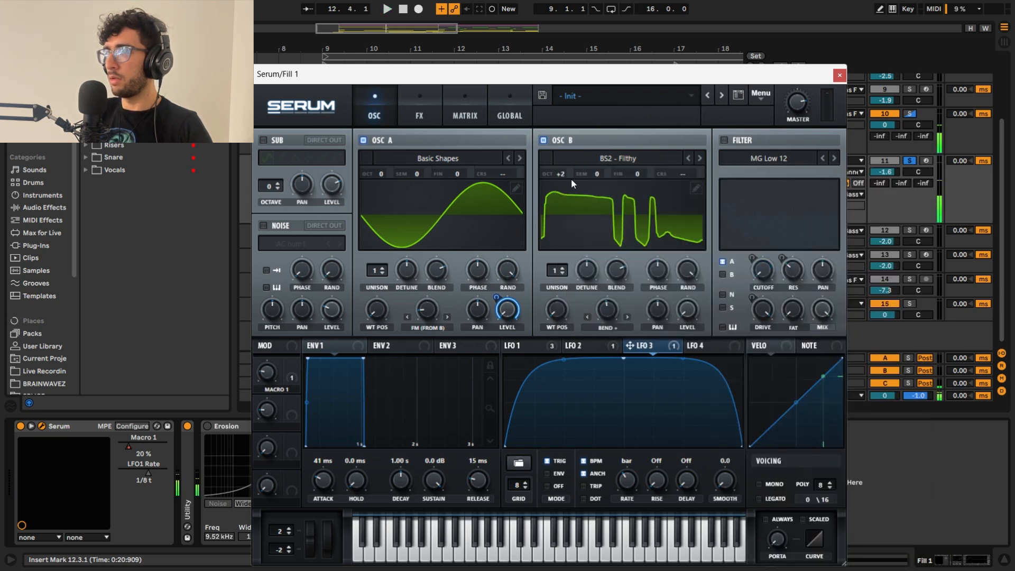
key("space")
key("space")
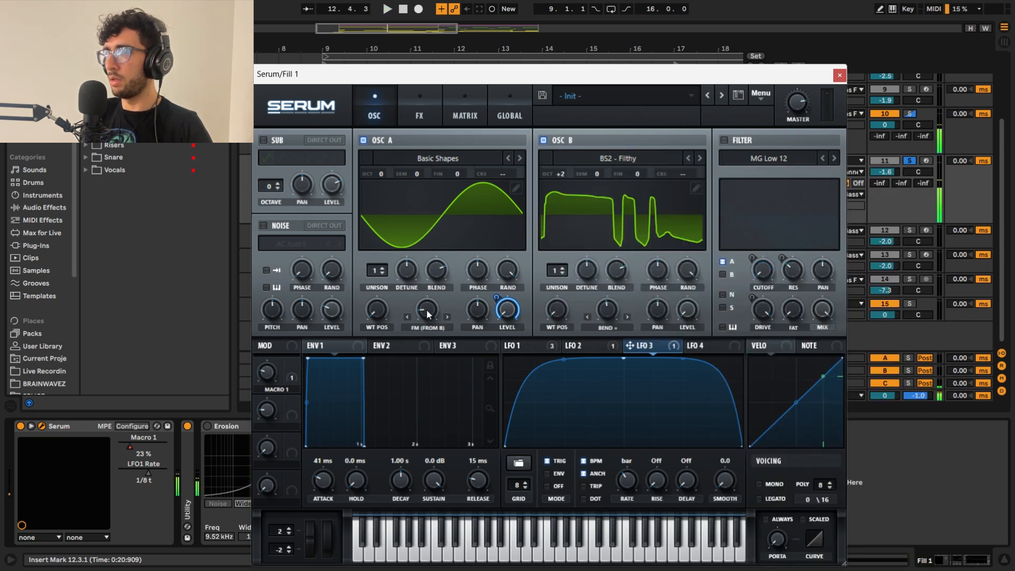
- Examine Oscillator A's FM (From B) amount and Oscillator B's Bend + warp and level while playing the fill
mouse_move(428, 311)
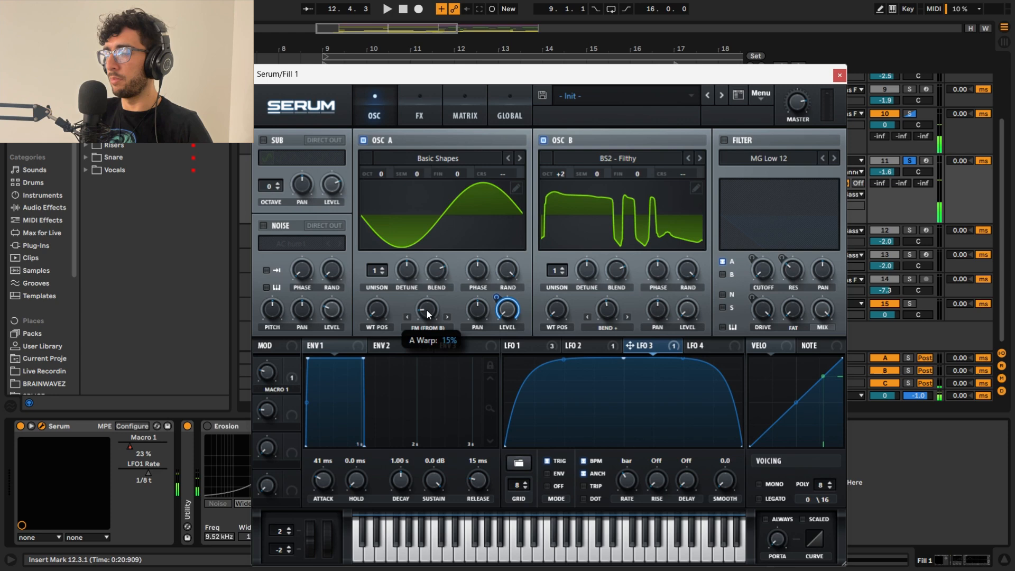
left_click(608, 328)
left_click(570, 289)
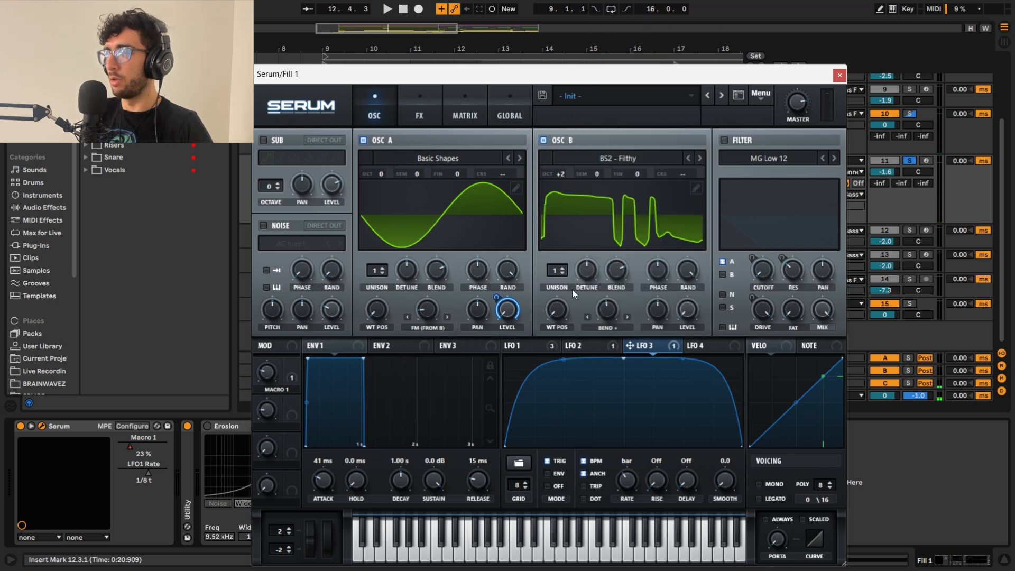
mouse_move(608, 311)
key("space")
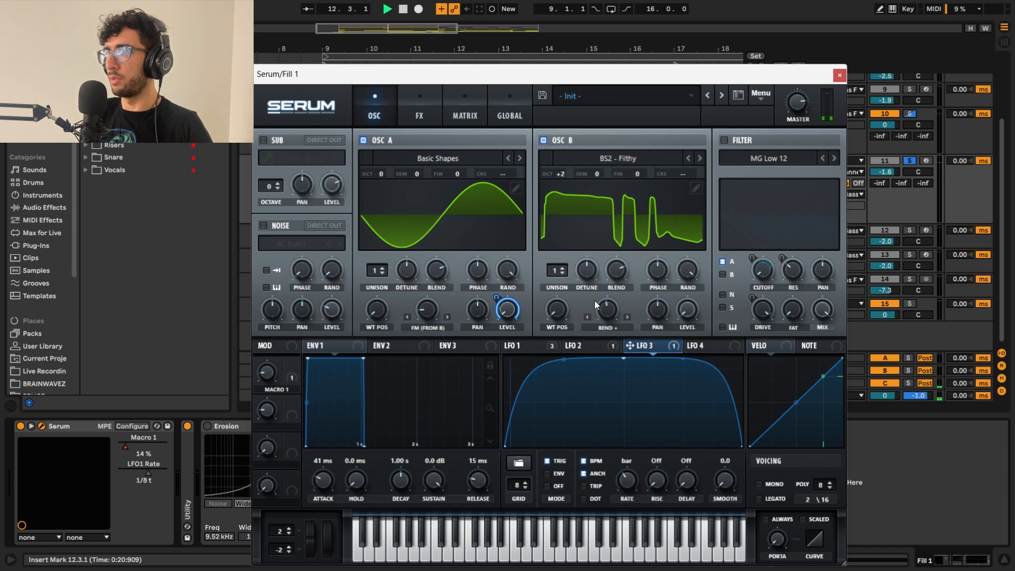
key("space")
mouse_move(688, 313)
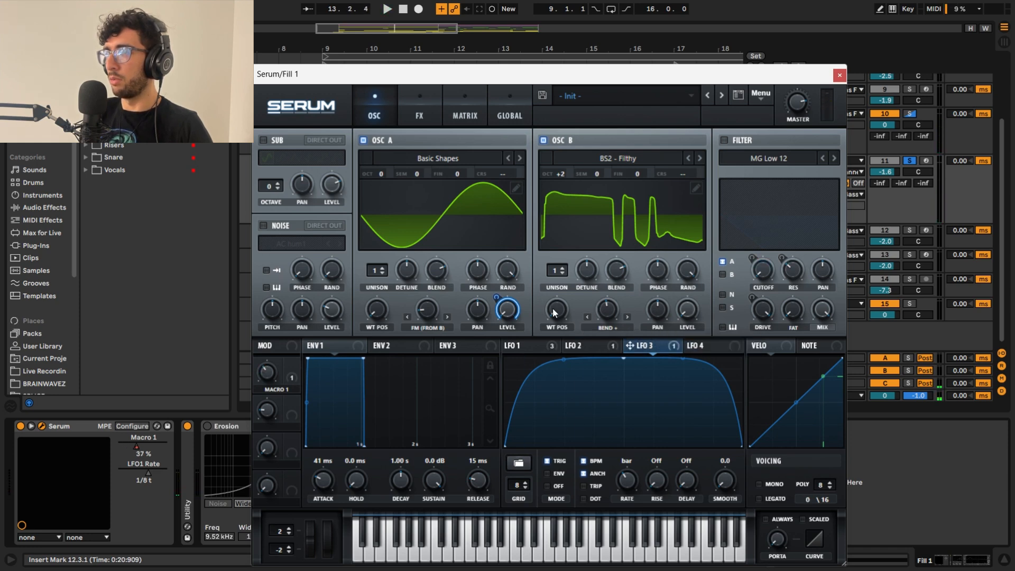
key("space")
key("space")
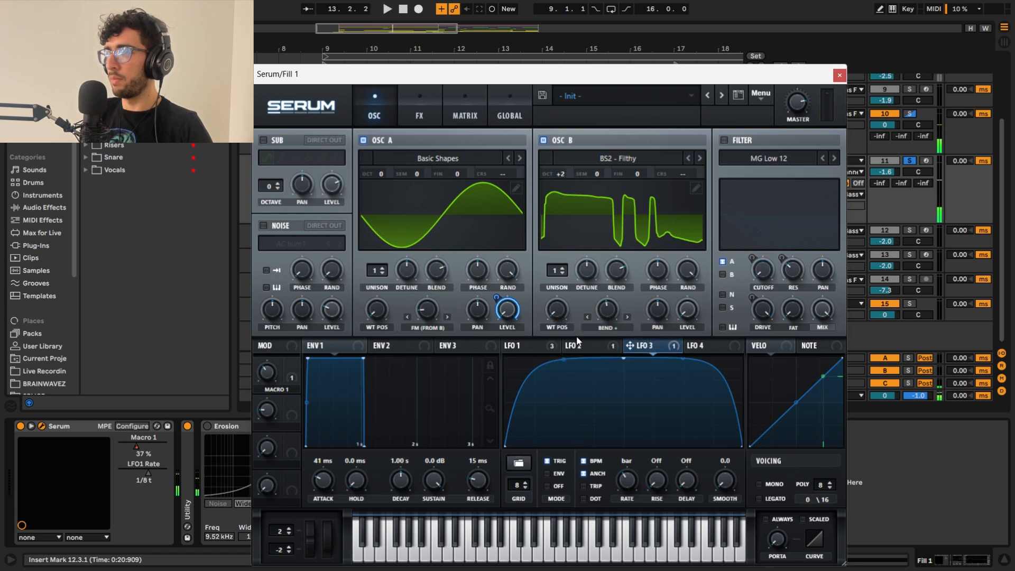
- Enable the MG Low 12 filter in Fill 1's Serum, check the LFO 1 and LFO 2 modulations, and play the fill
left_click(550, 346)
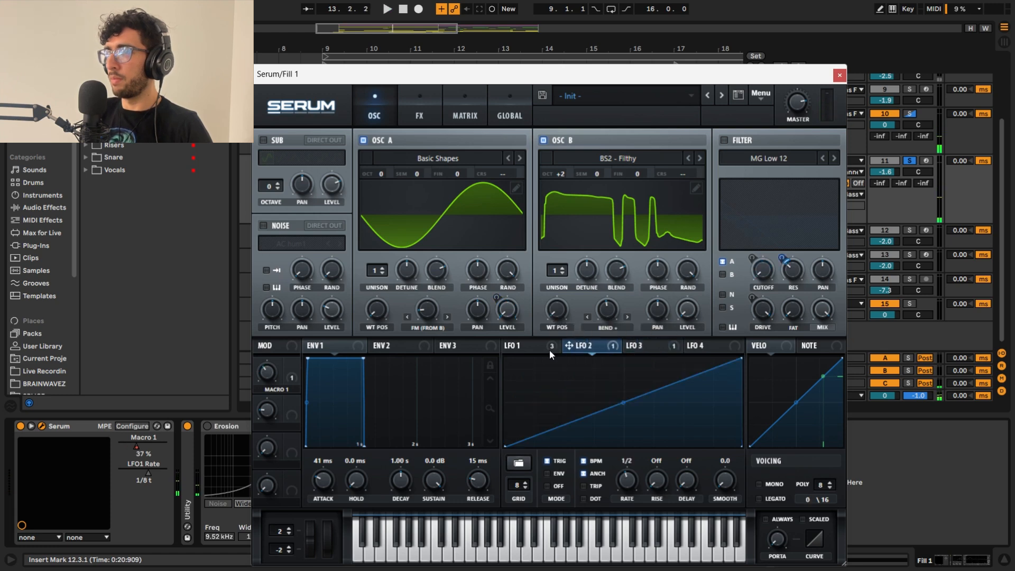
left_click(726, 141)
key("space")
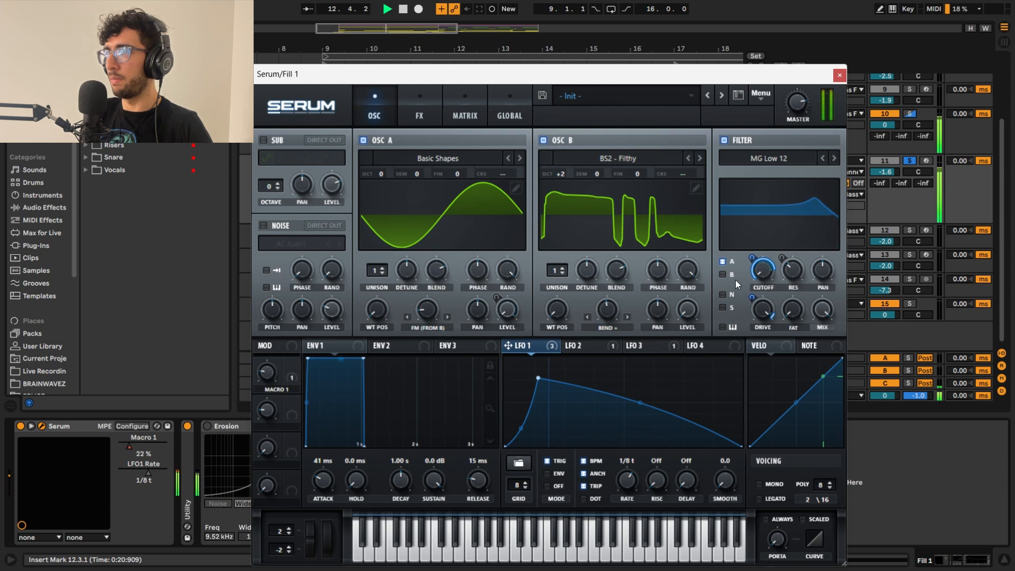
key("space")
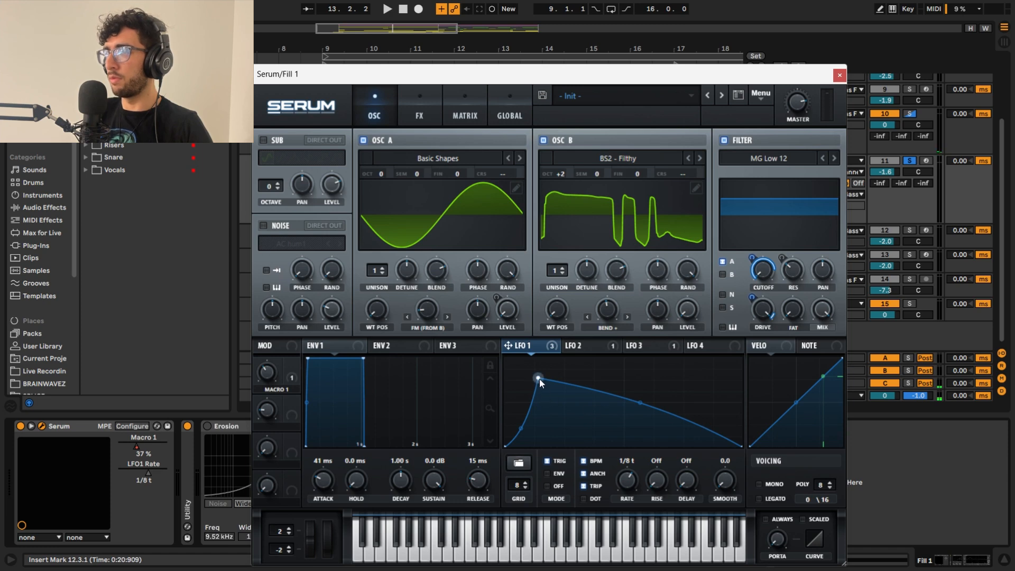
left_click(581, 346)
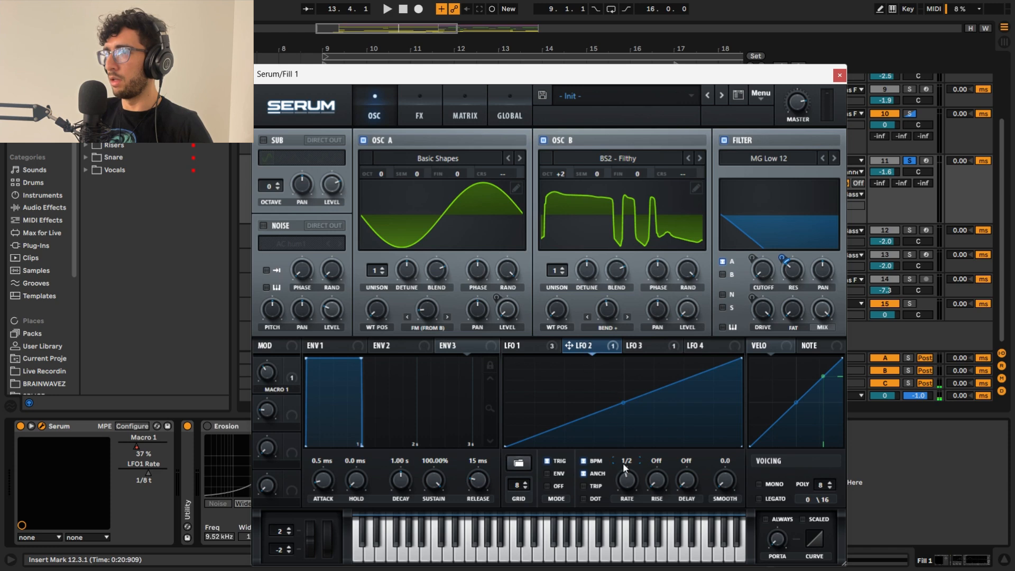
key("space")
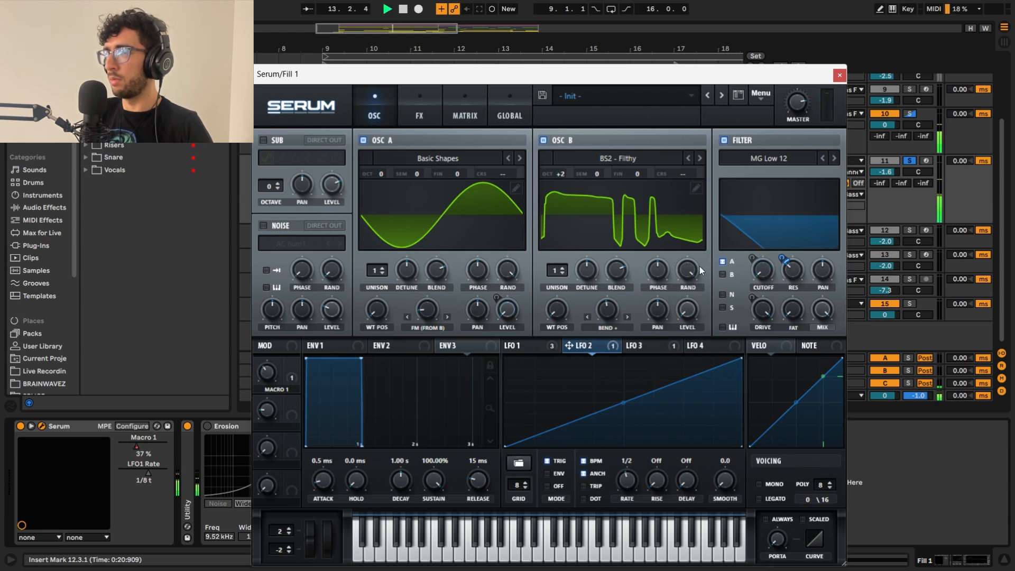
- Enable the Compressor among the effects of Fill 1's Serum and play the fill with it
left_click(420, 111)
key("space")
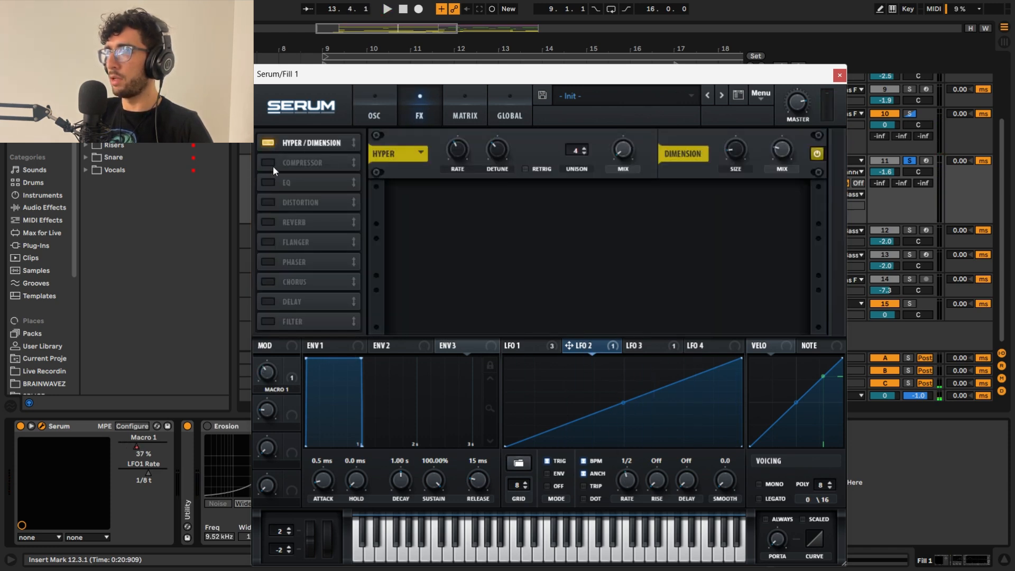
left_click(270, 163)
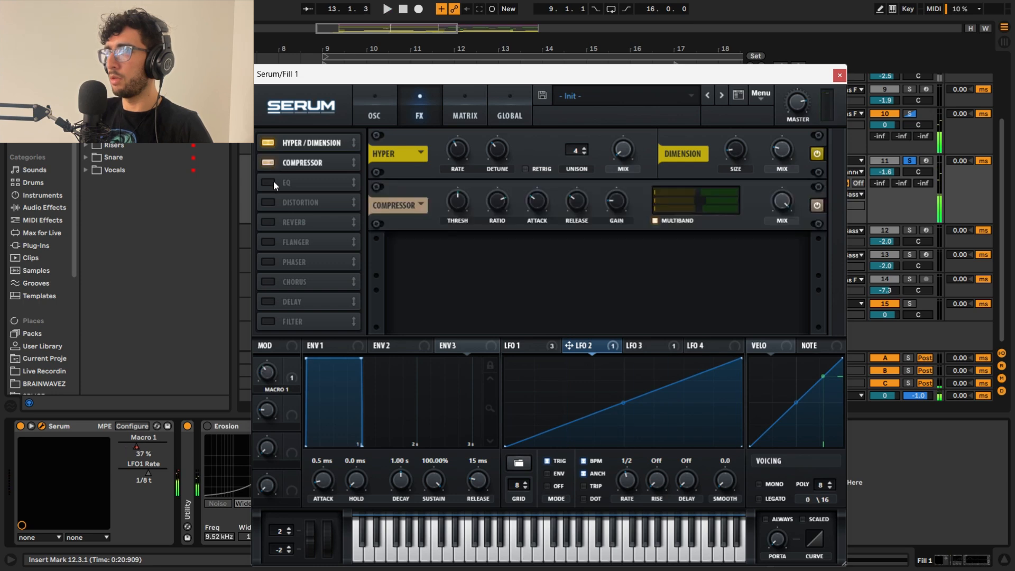
key("space")
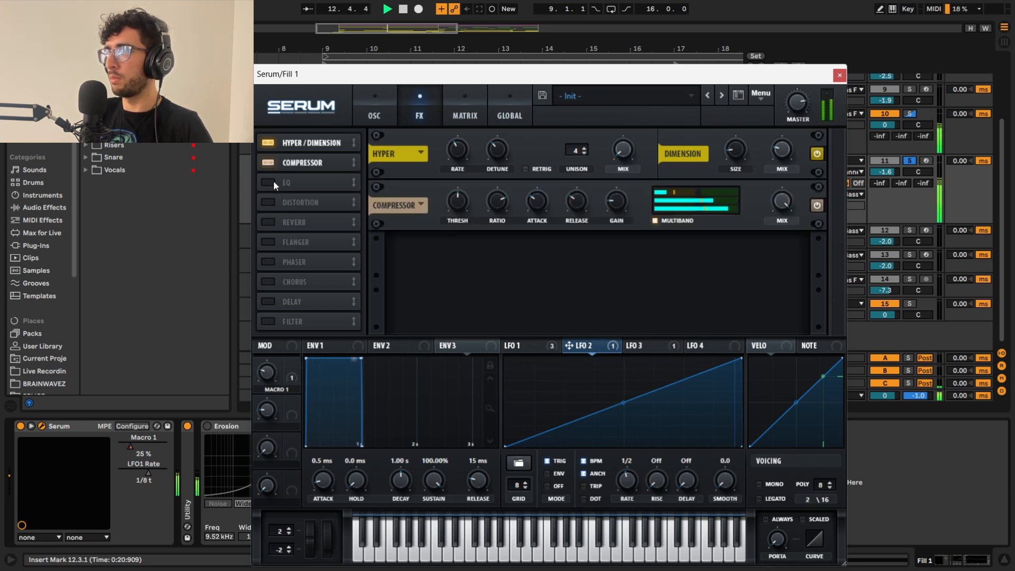
key("space")
- Enable the EQ, Distortion and Reverb effects in Fill 1's Serum, playing the fill and checking LFO 1's modulation of the distortion drive
left_click(269, 183)
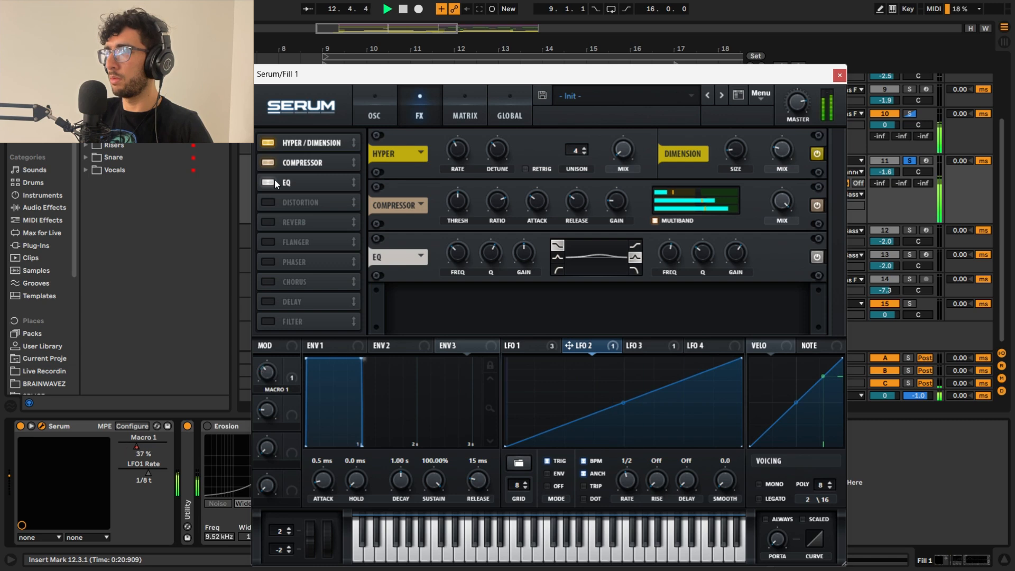
left_click(268, 202)
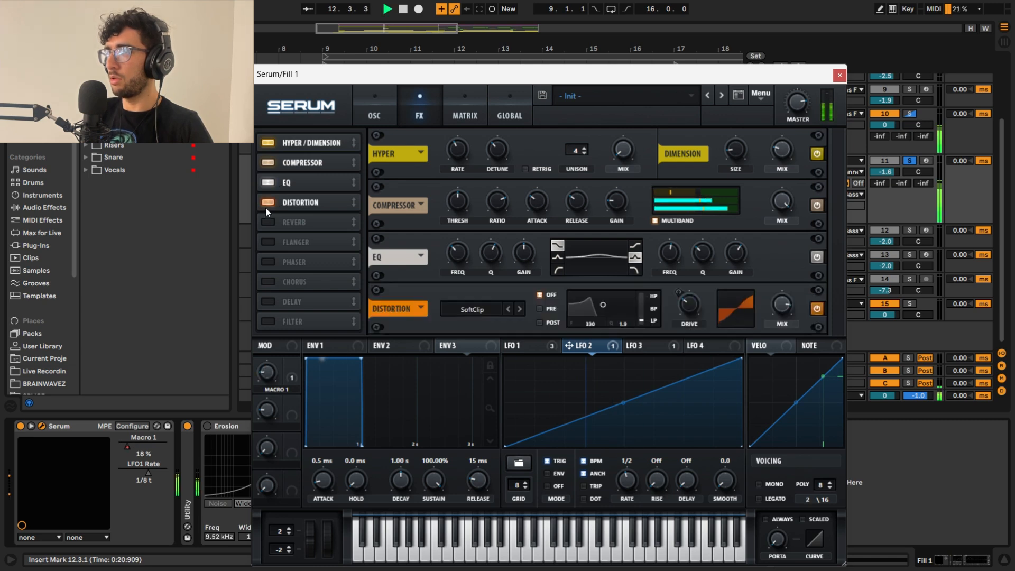
left_click(535, 347)
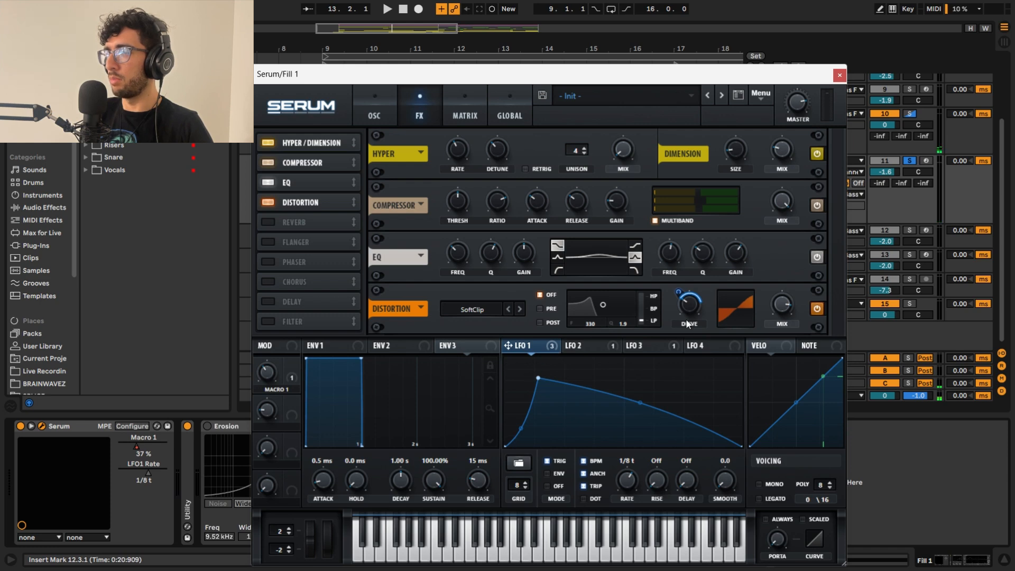
left_click(268, 222)
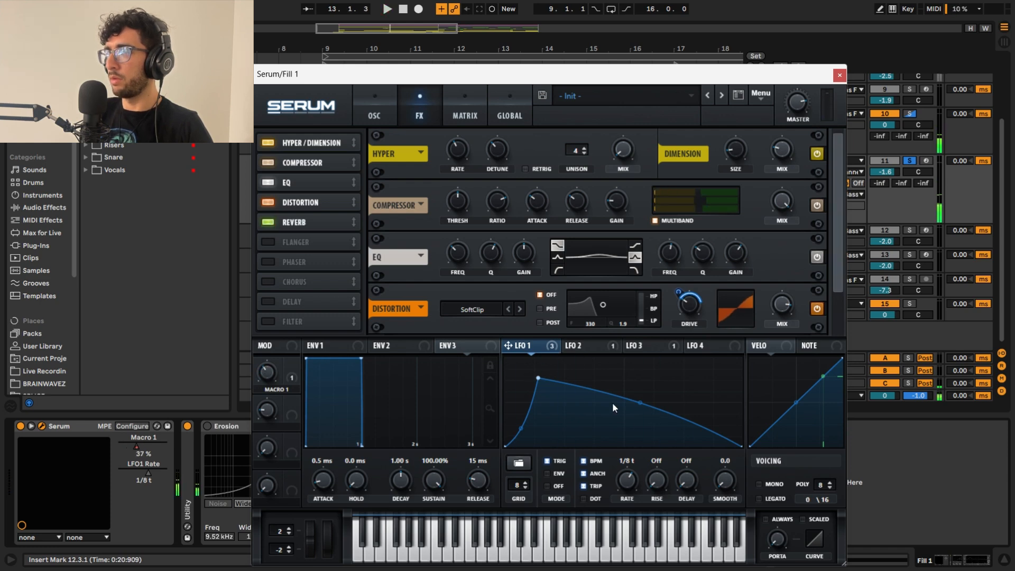
- Close Serum, turn on Erosion and EQ Eight on Fill 1, and play the fill while checking the EQ bands
left_click(840, 75)
left_click(230, 427)
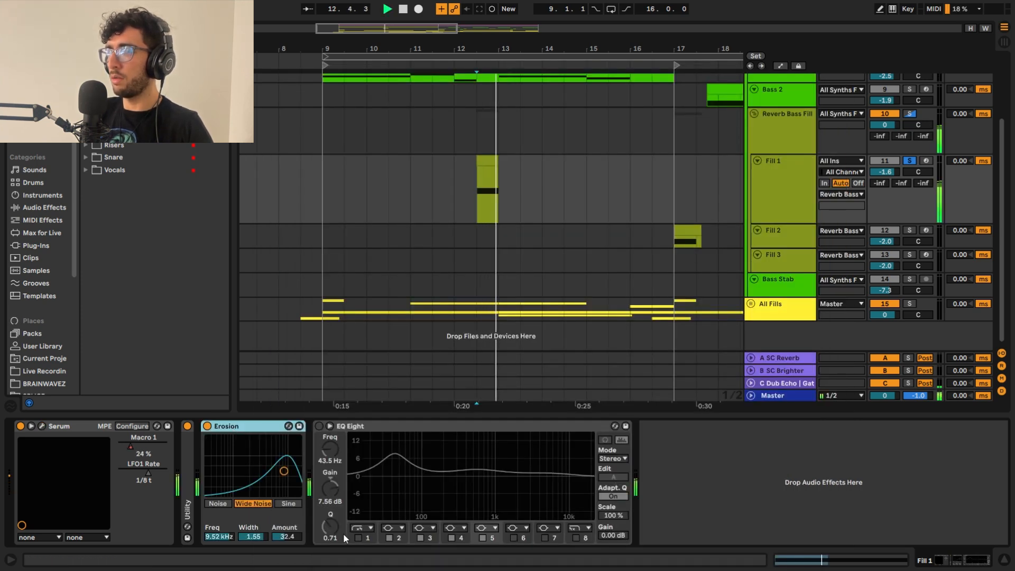
left_click(318, 426)
left_click(398, 457)
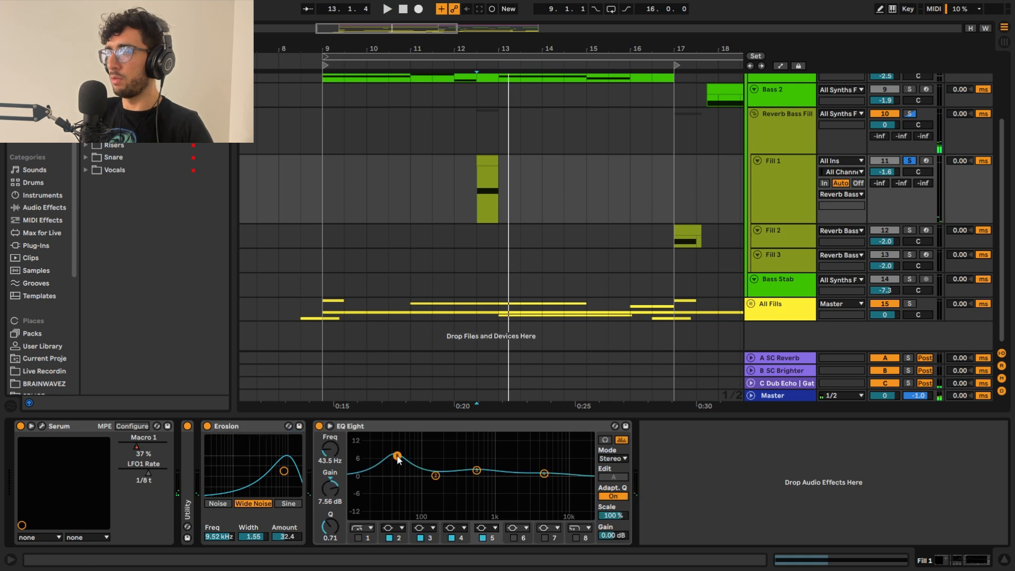
left_click(477, 471)
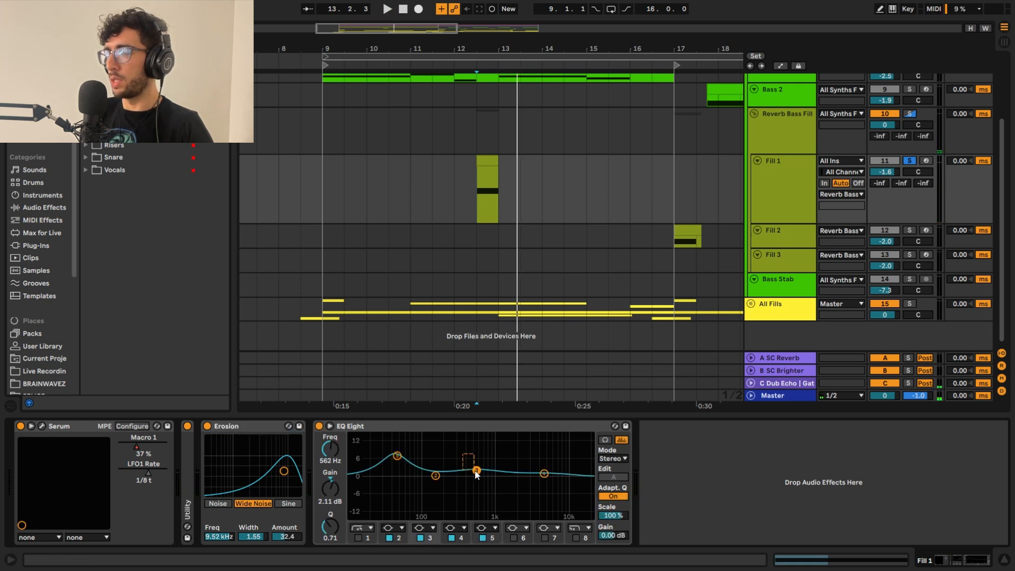
left_click(544, 474)
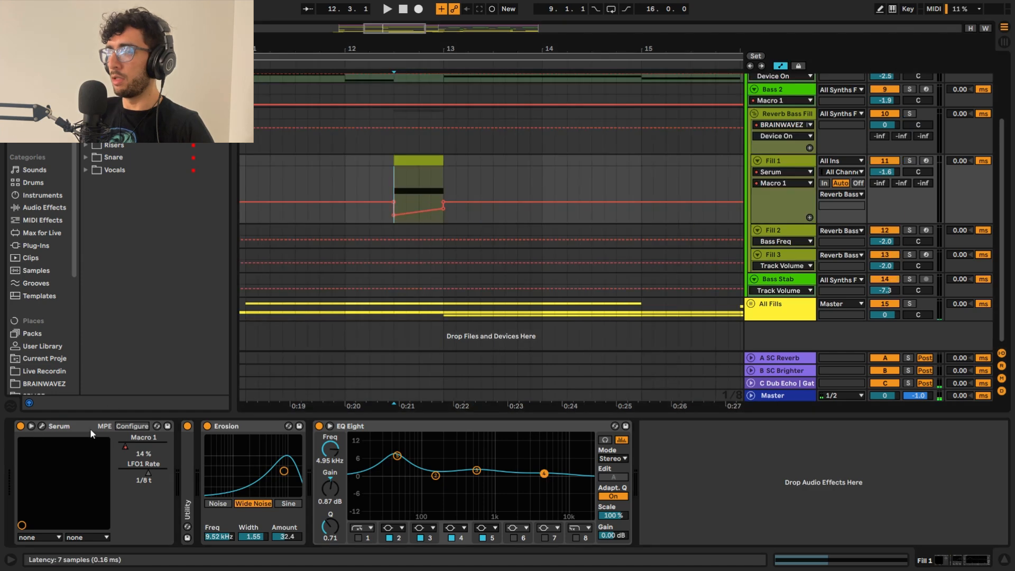
- Examine what Macro 1 controls in Fill 1's Serum, play the fill, and close the plug-in window
left_click(42, 426)
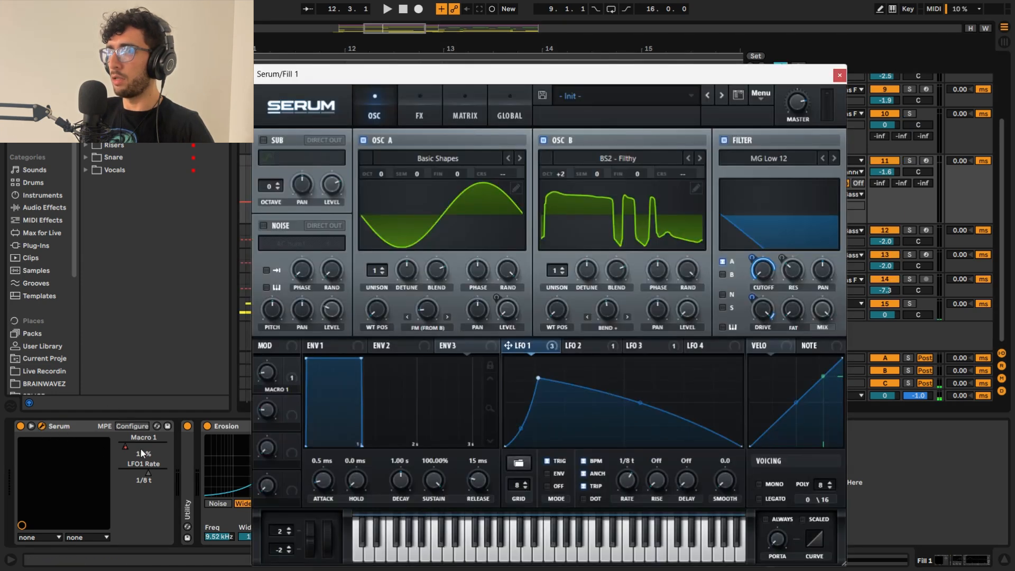
left_click(284, 382)
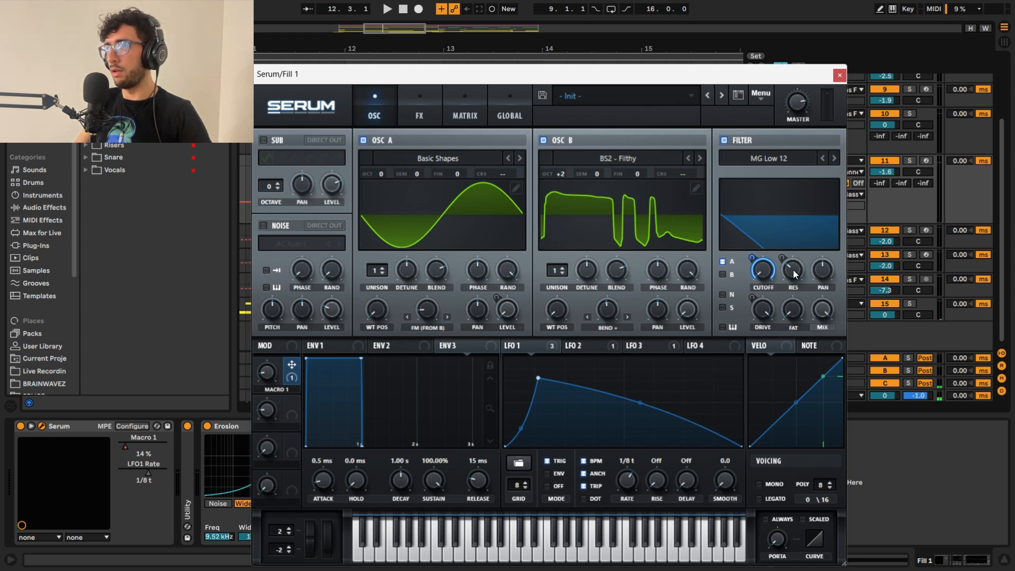
key("space")
key("space")
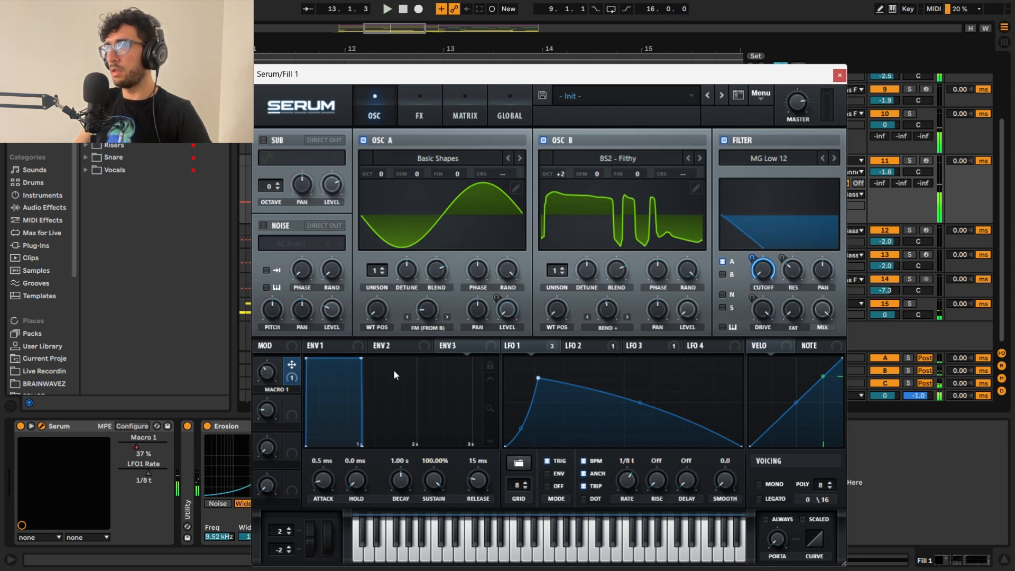
left_click(839, 75)
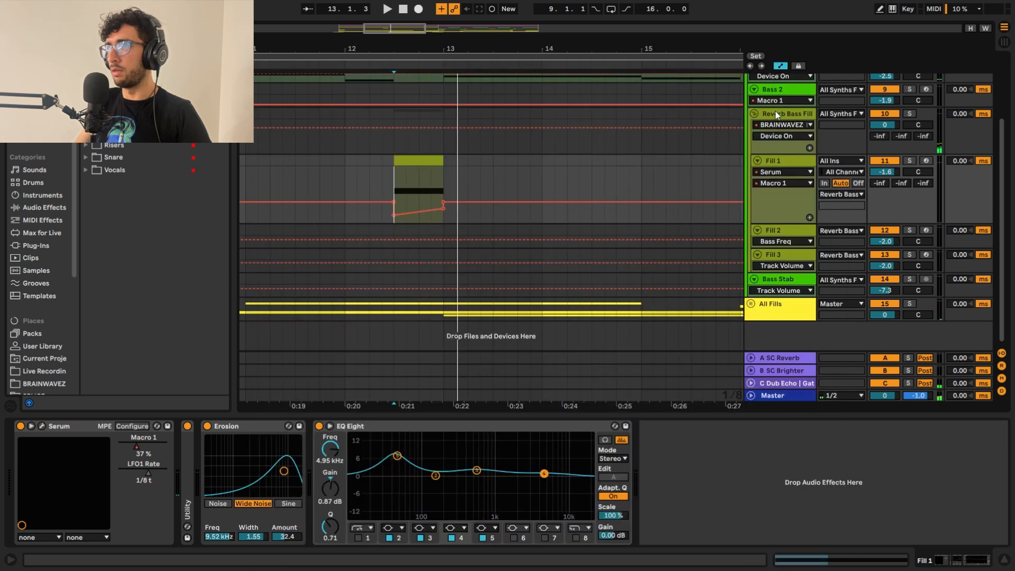
- Select and solo the Fill 1 clip, lower the start of its Macro 1 automation to 0 %, and play it
left_click(411, 159)
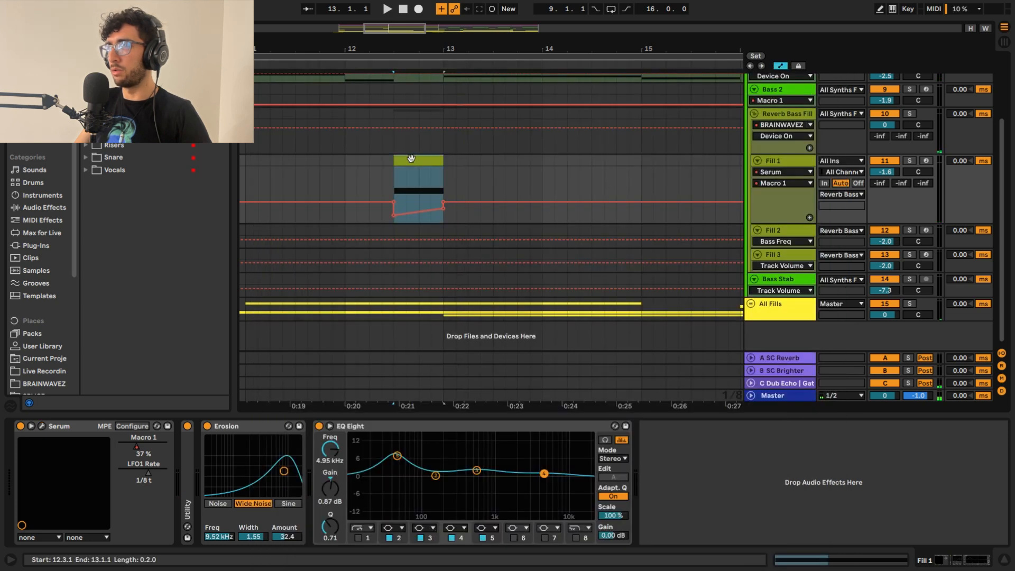
key("s")
mouse_move(389, 215)
left_mouse_down()
mouse_move(406, 215)
mouse_move(396, 220)
left_mouse_up()
key("space")
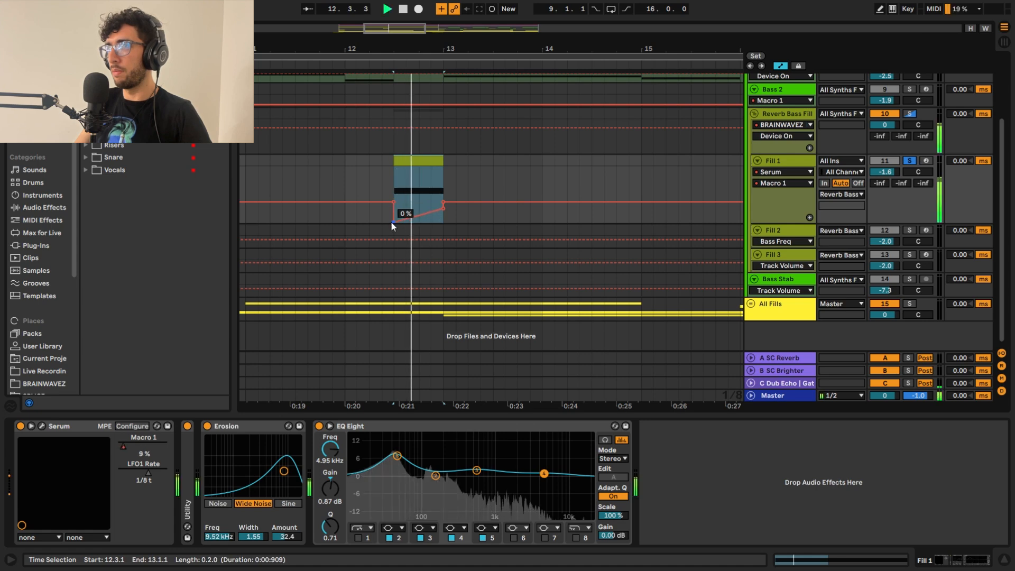
key("space")
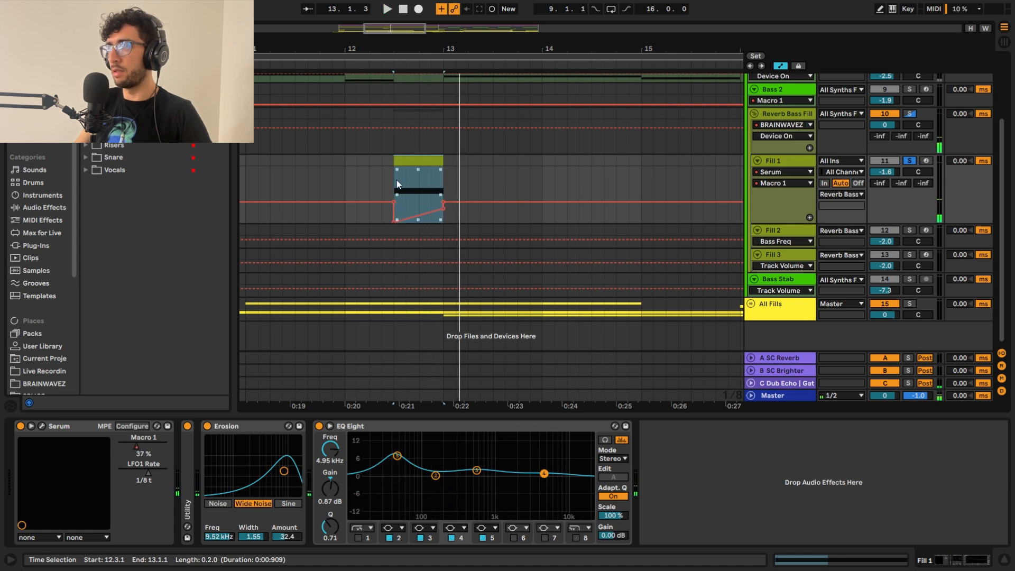
- Try raising the start of Fill 1's Macro 1 automation to about 76 %, play the fill, and undo the change
left_click(394, 223)
left_click_drag(393, 224, 390, 172)
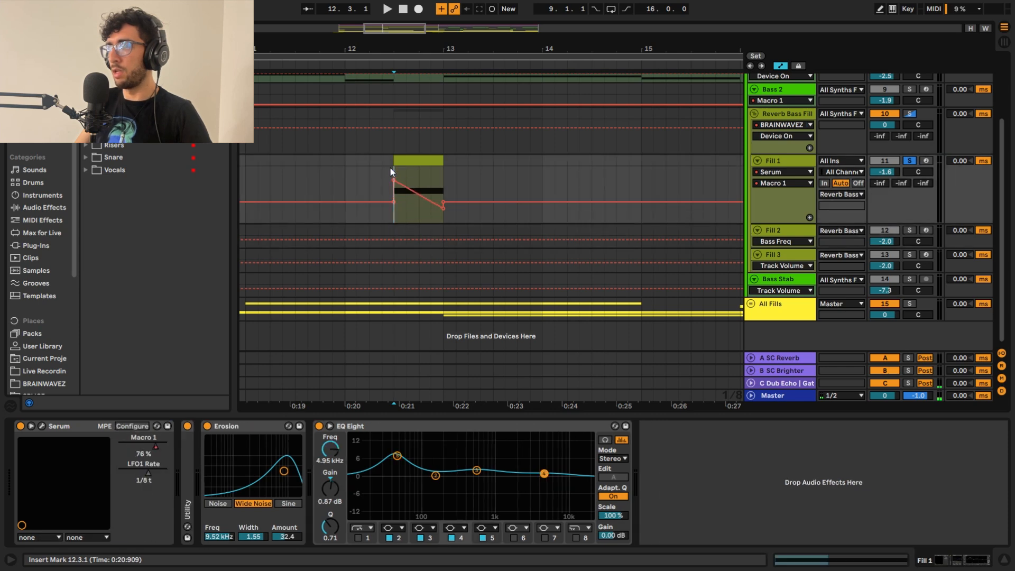
key("space")
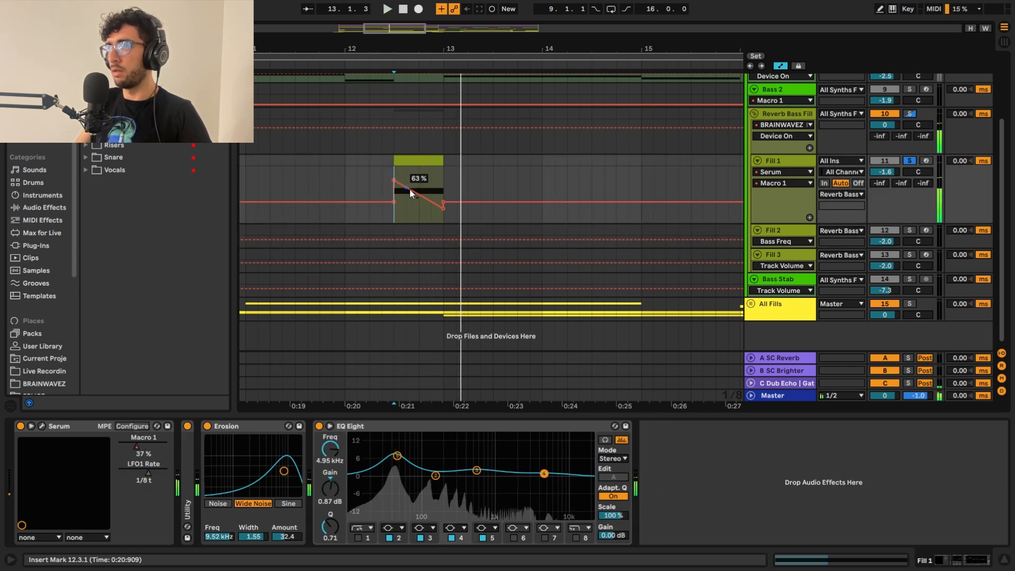
key("ctrl+z")
left_click(403, 161)
key("z")
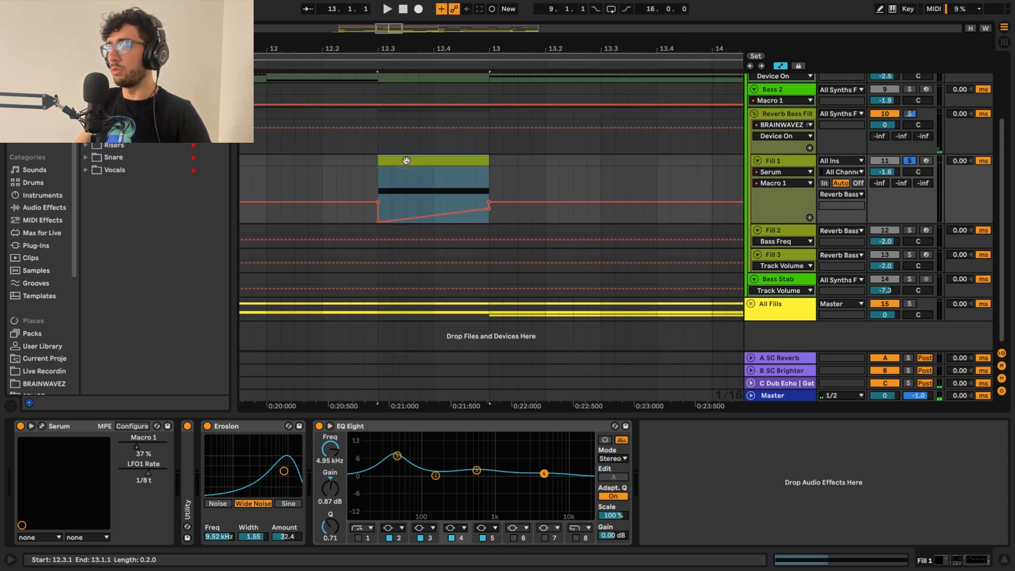
scroll(406, 161, "down", 5)
scroll(407, 164, "up", 3)
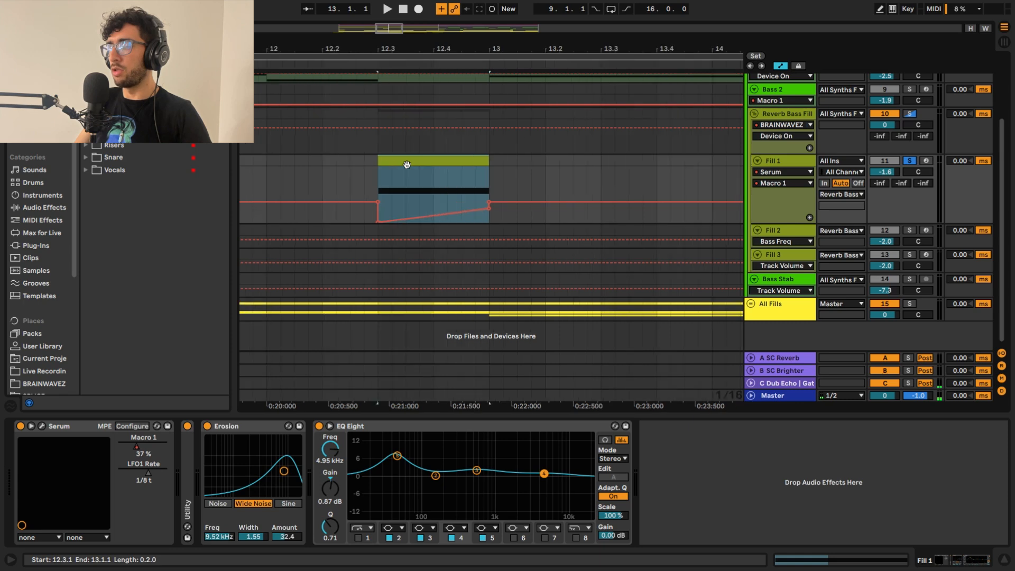
scroll(407, 164, "down", 3)
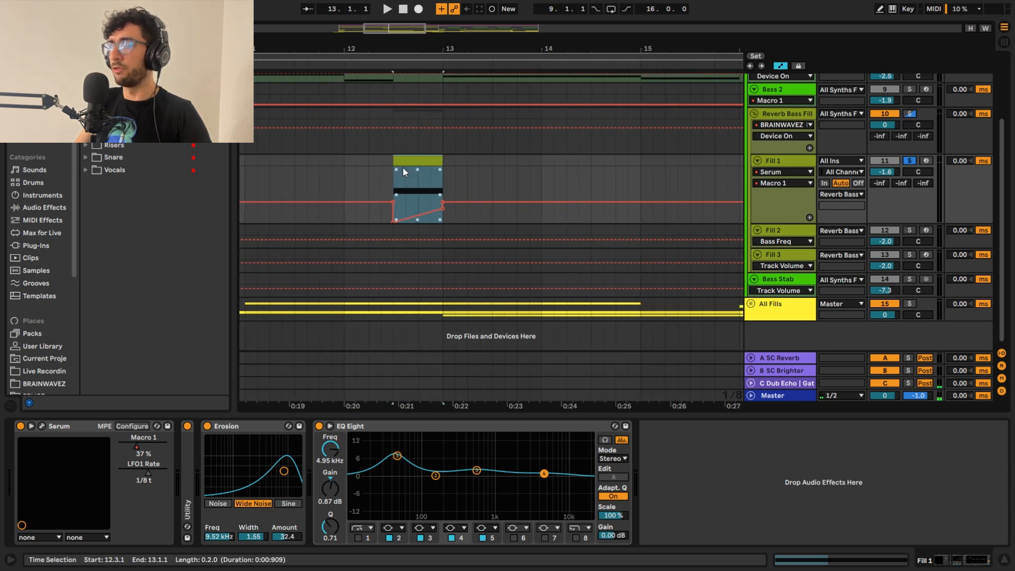
- Select the Fill 2 clip at bar 17, solo the Fill 2 track, and play the fill
scroll(403, 169, "down", 5)
left_click(554, 138)
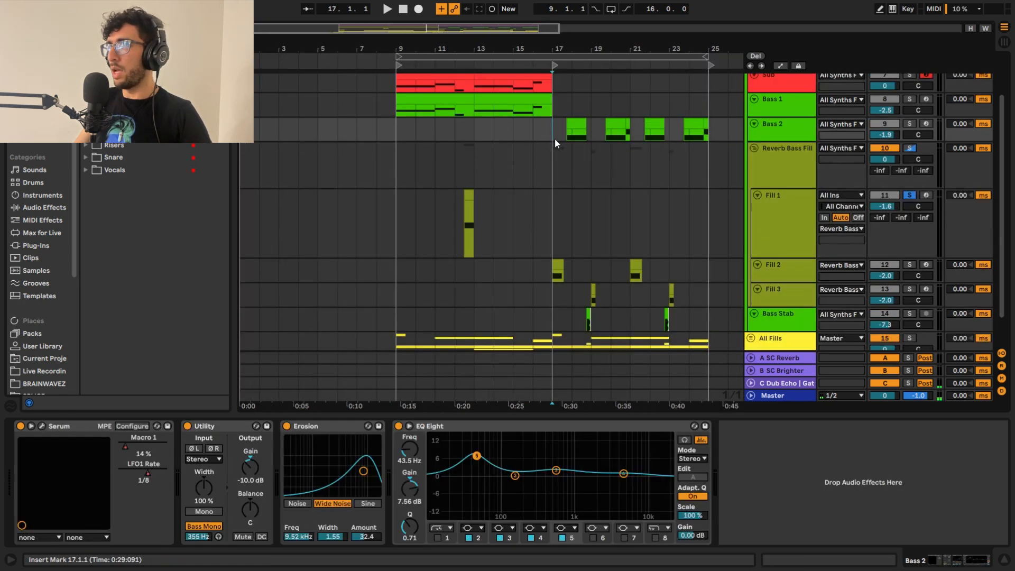
scroll(556, 138, "up", 5)
scroll(576, 139, "down", 5)
scroll(575, 143, "down", 2)
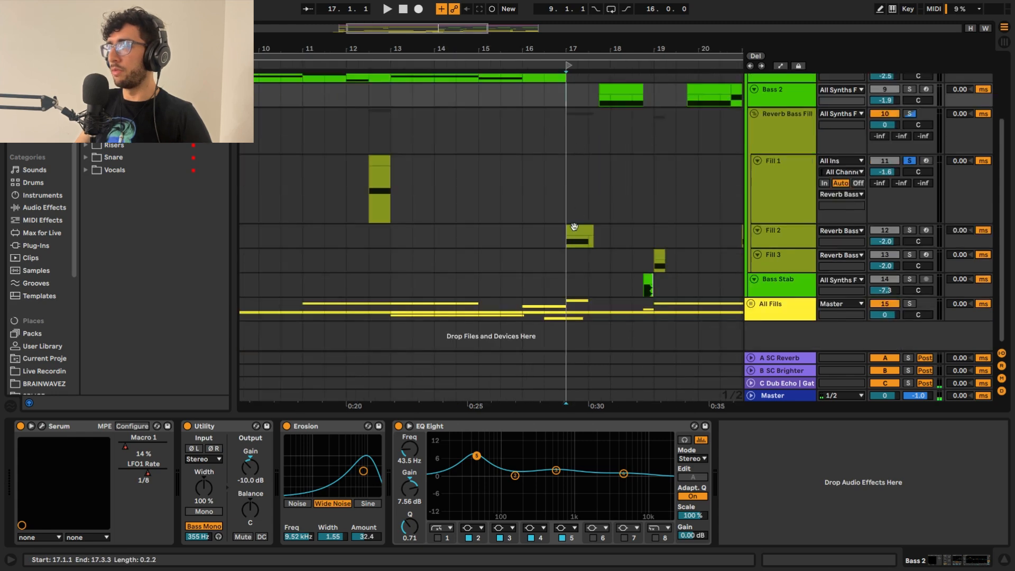
left_click(580, 238)
left_click(780, 247)
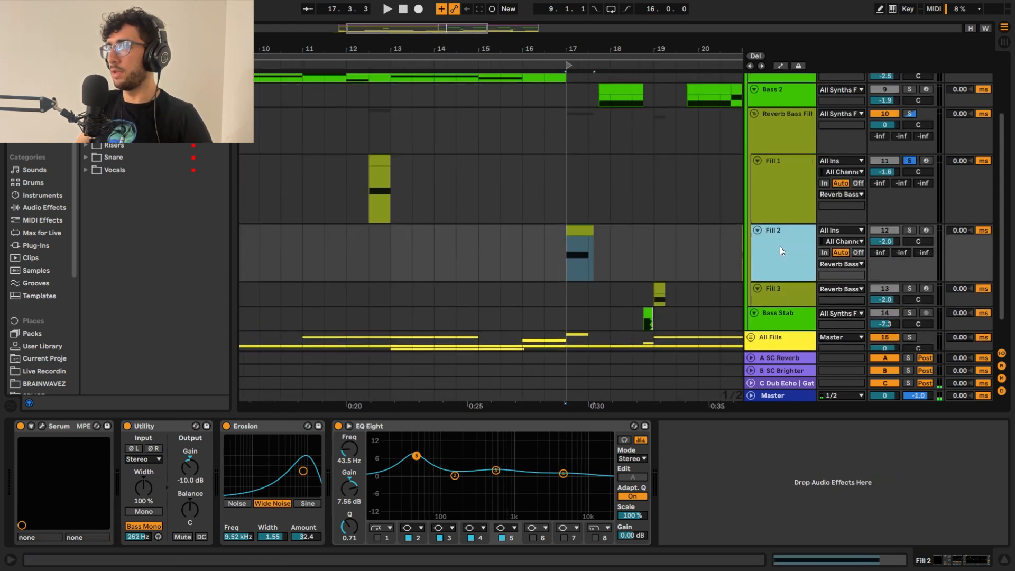
key("space")
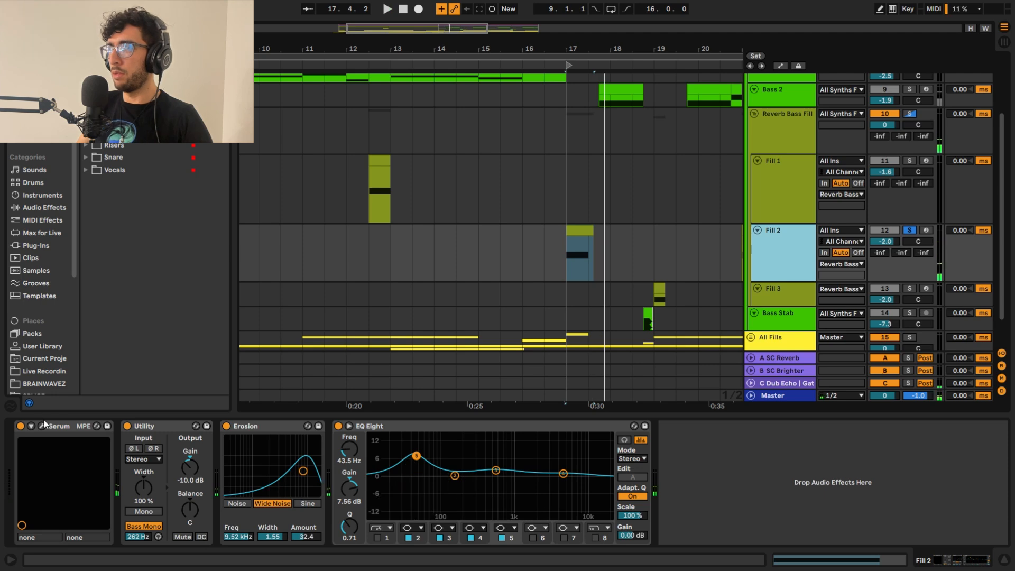
- Open Fill 2's Serum, play the fill while checking its filter and LFO 1 shape, and look at its effects
left_click(43, 426)
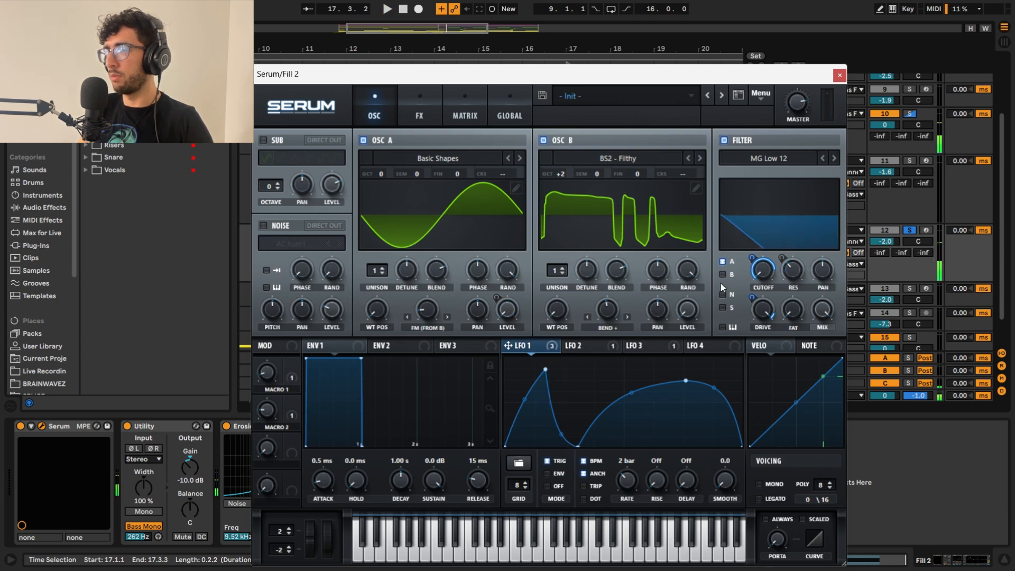
left_click(723, 140)
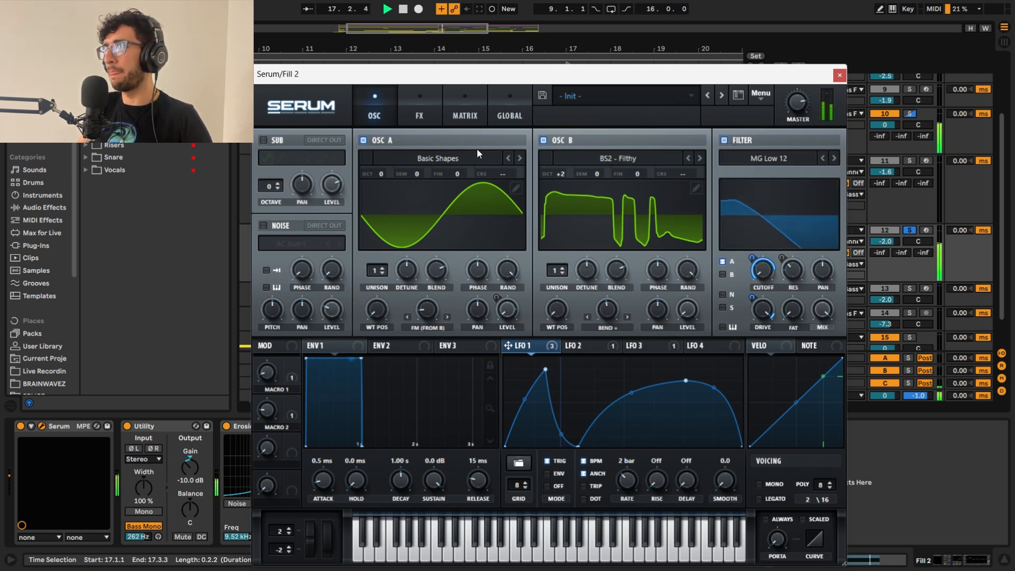
left_click(419, 108)
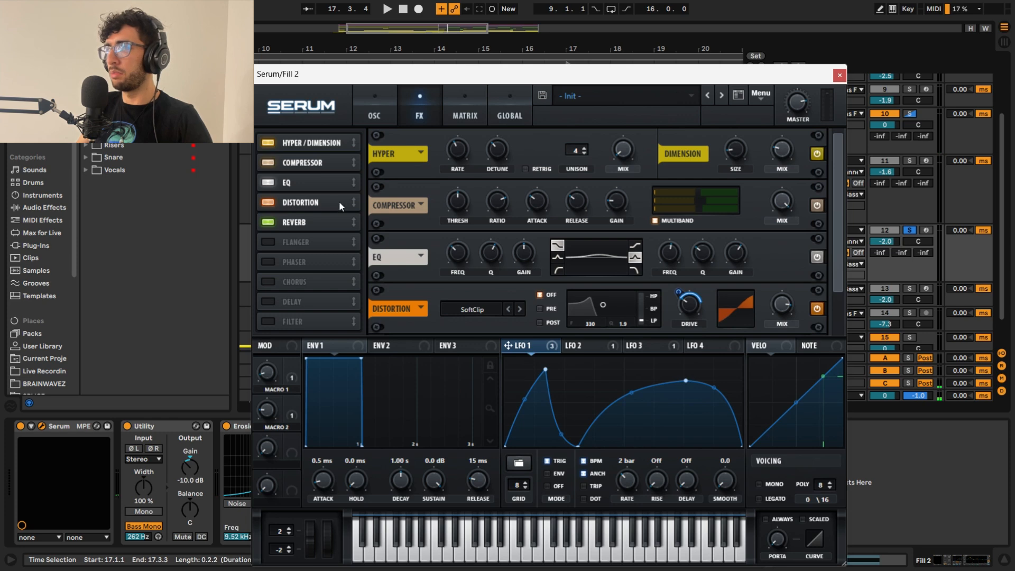
- Play Fill 2 while watching its Serum oscillators and filter, and close the synth window
left_click(388, 97)
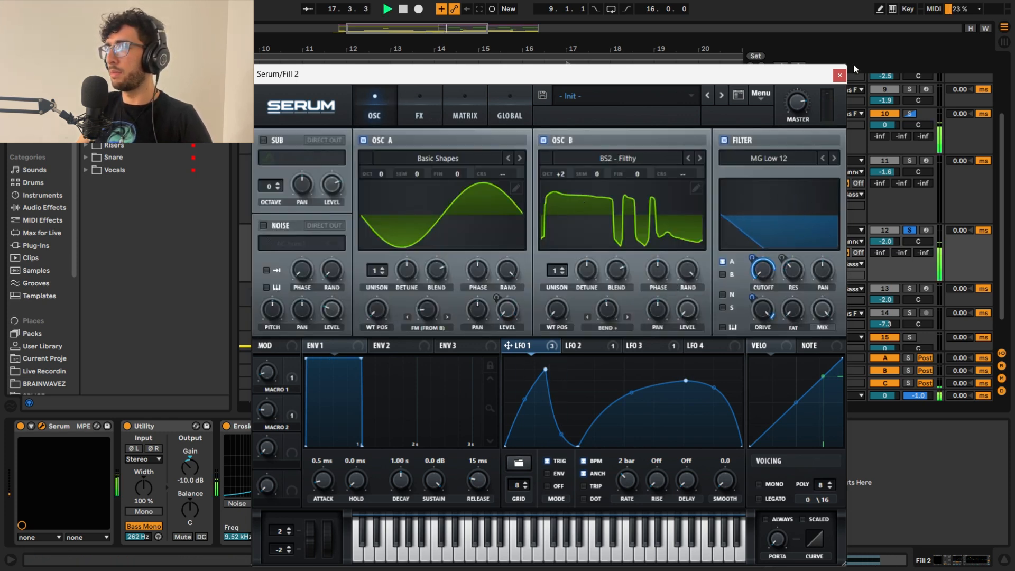
left_click(519, 188)
left_click(516, 176)
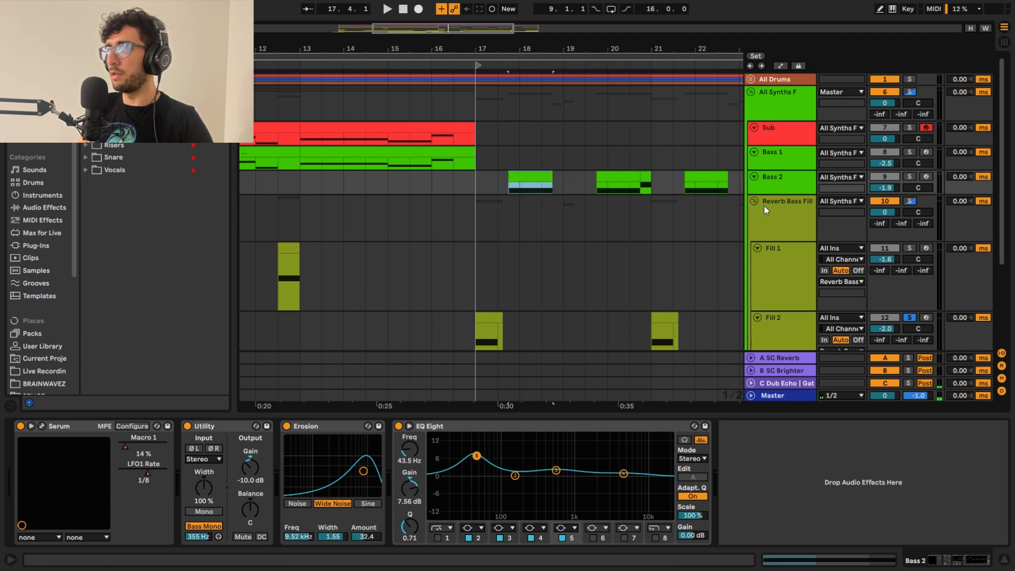
- Collapse the Reverb Bass Fill group, make the Bass 2 track taller, solo it and play its first clip
left_click(755, 201)
left_click(773, 187)
left_click_drag(776, 194, 775, 216)
key("s")
key("space")
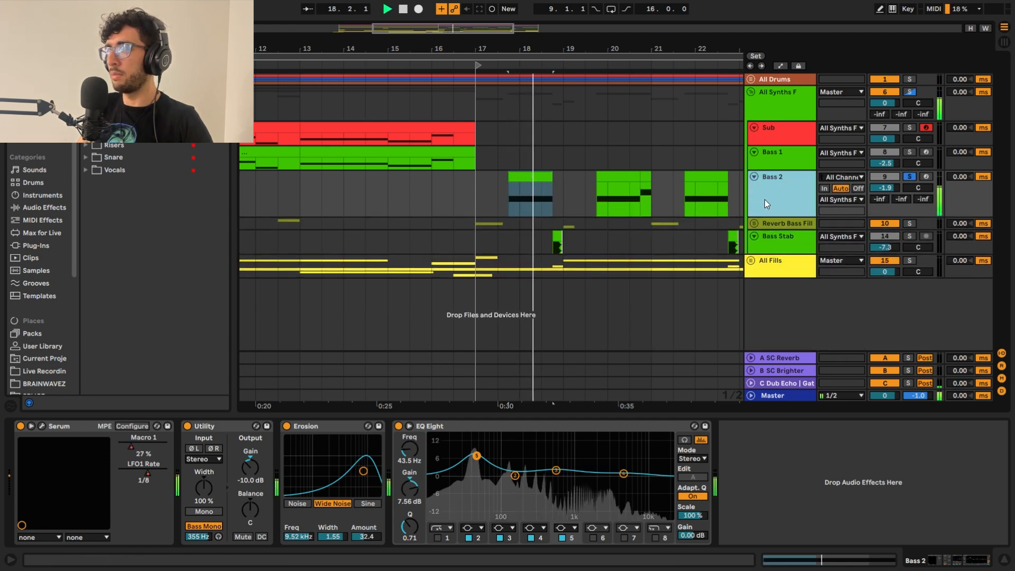
key("space")
- Open Bass 2's Serum, check its effects and its oscillators and filter during playback, and close it
left_click(43, 426)
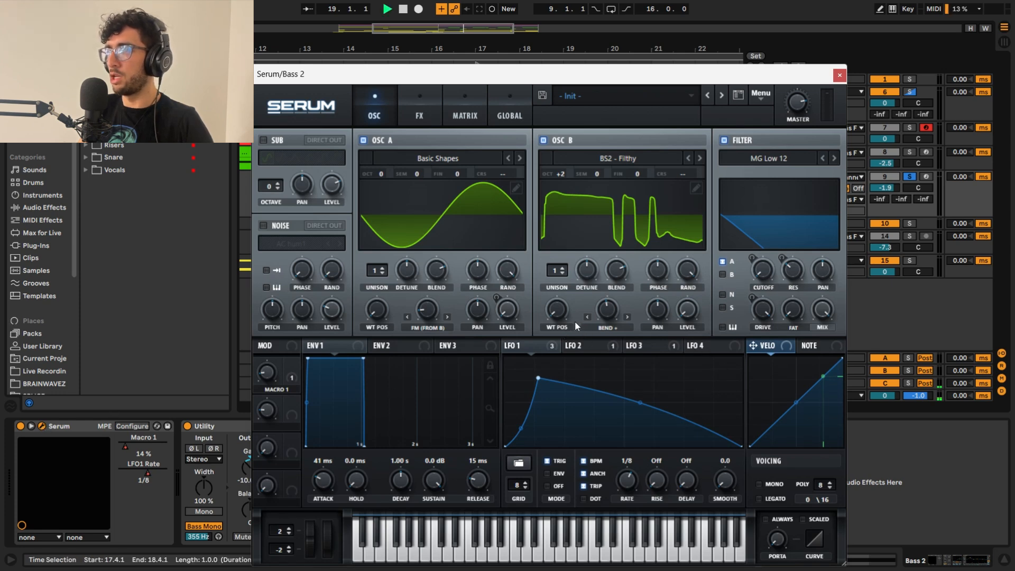
left_click(405, 110)
left_click(360, 107)
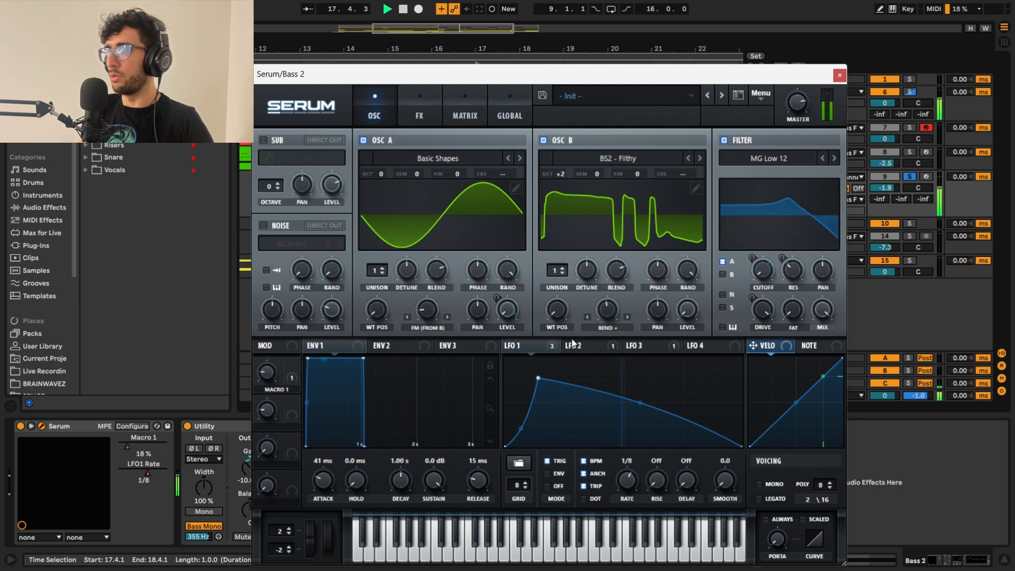
left_click(840, 75)
- Expand the Reverb Bass Fill group and place the insert marker at the start of the Fill 1 clip, at 12.3.1
scroll(532, 166, "down", 3)
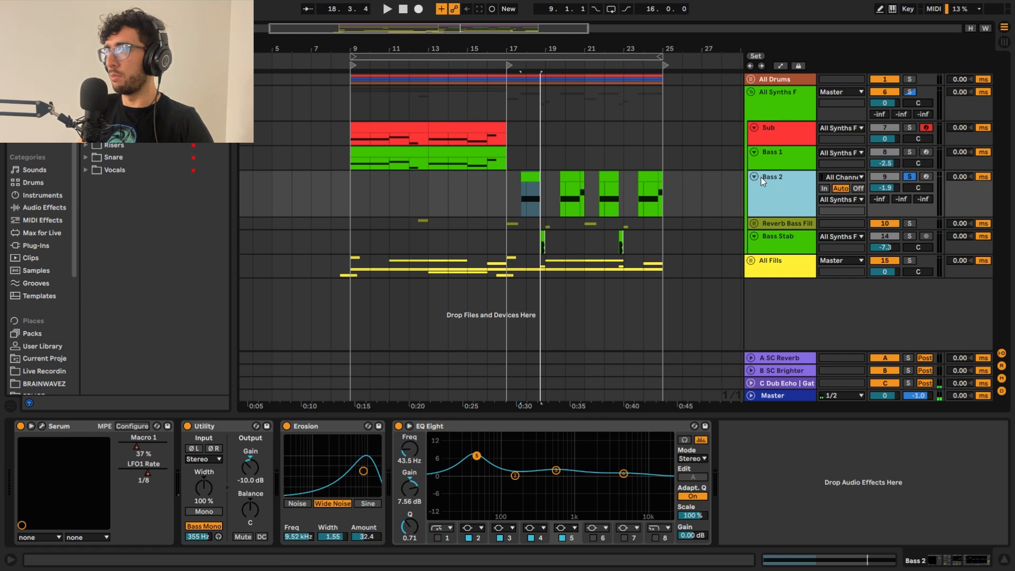
left_click(754, 223)
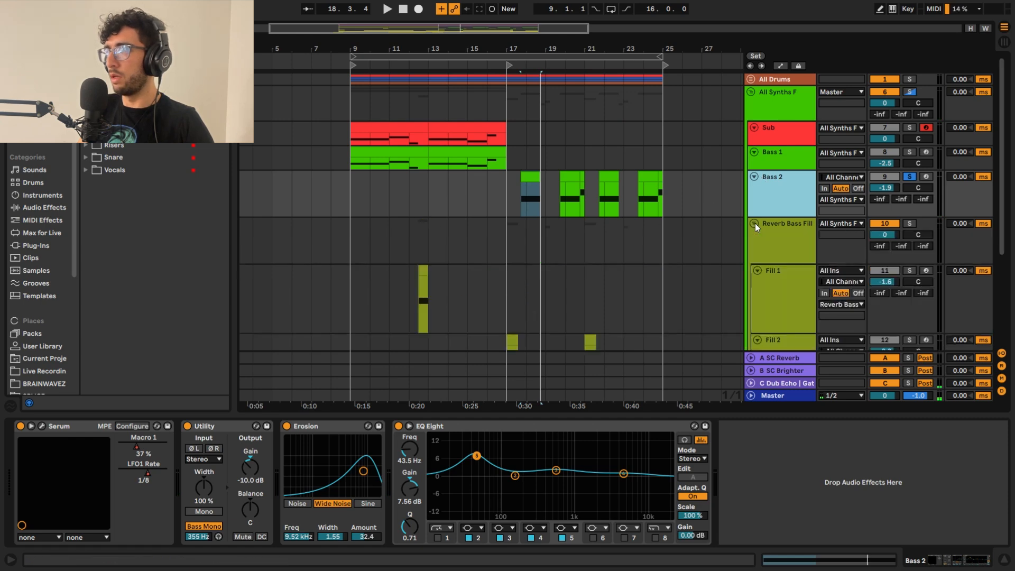
left_click(417, 277)
scroll(416, 277, "down", 2)
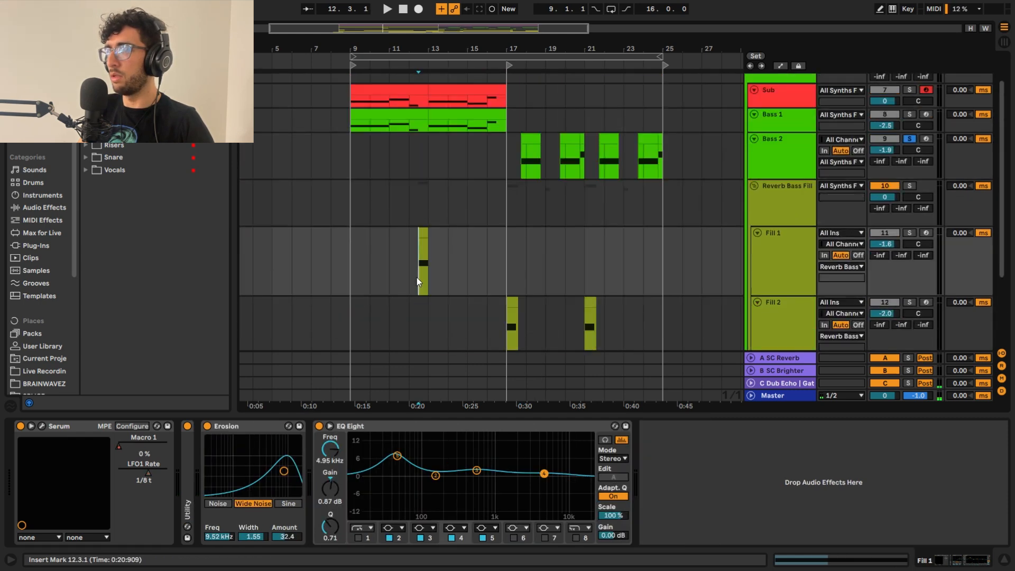
left_click(520, 170)
left_click(488, 191)
left_click(420, 249)
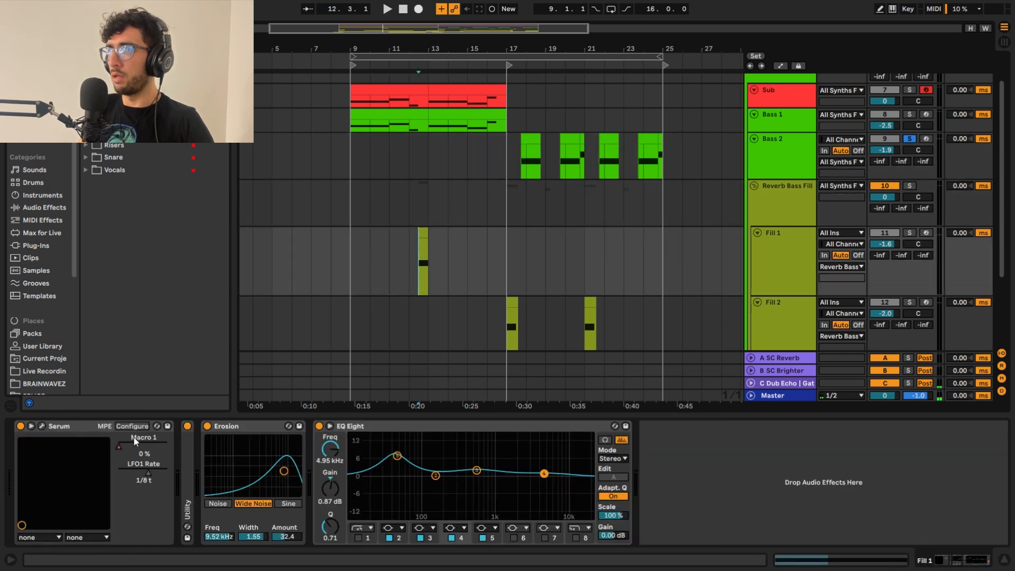
- Show the automation lanes, play Bass 2 from bar 18, and display its LFO1 Rate automation
key("a")
key("a")
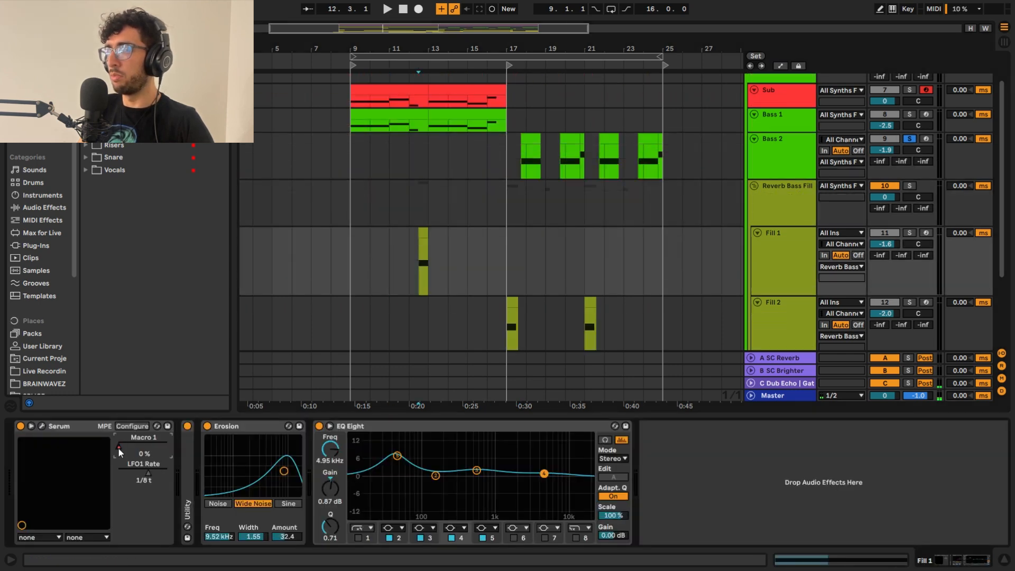
scroll(585, 209, "down", 4)
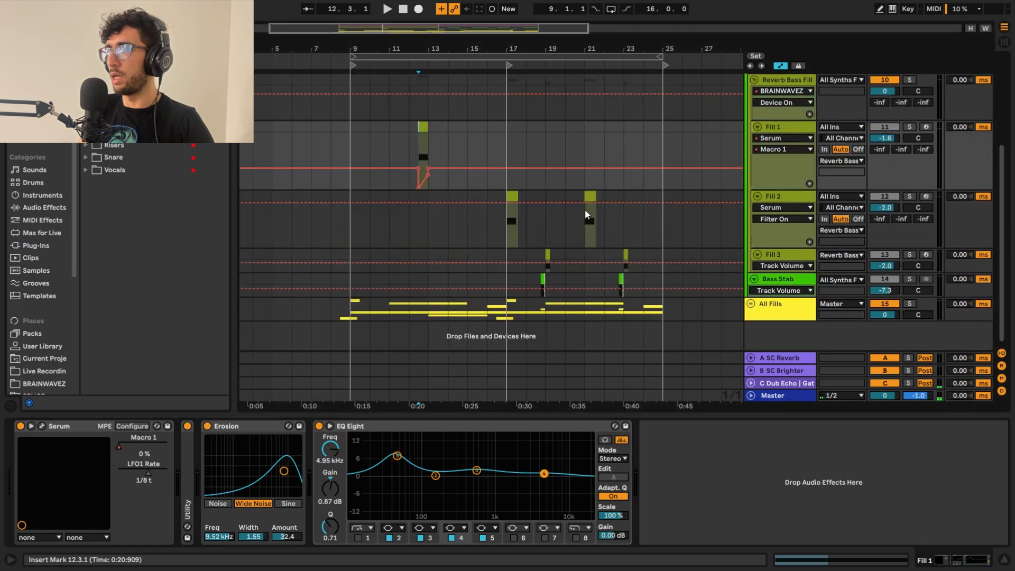
scroll(585, 209, "up", 3)
key("a")
left_click(444, 119)
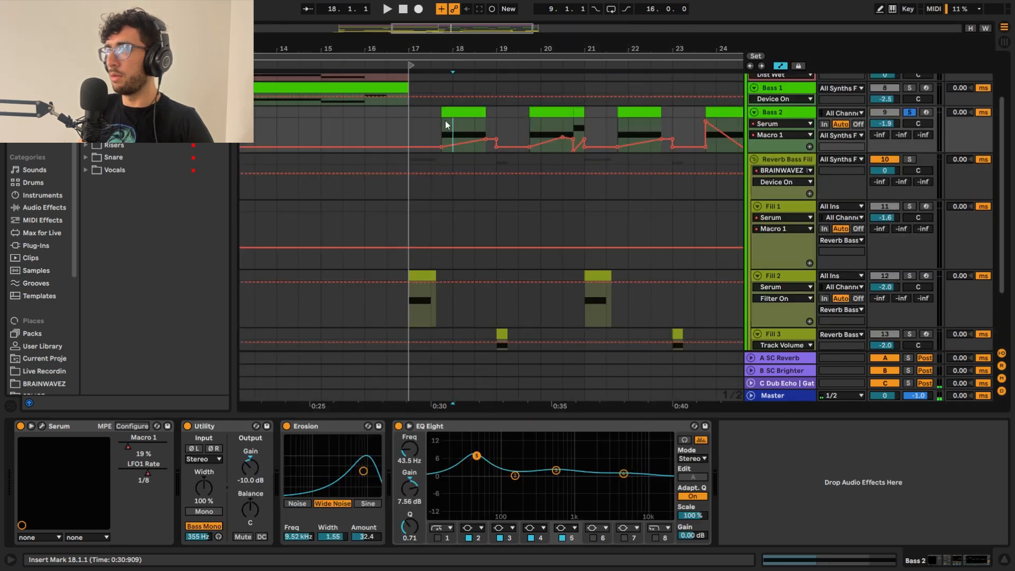
key("space")
left_click(147, 472)
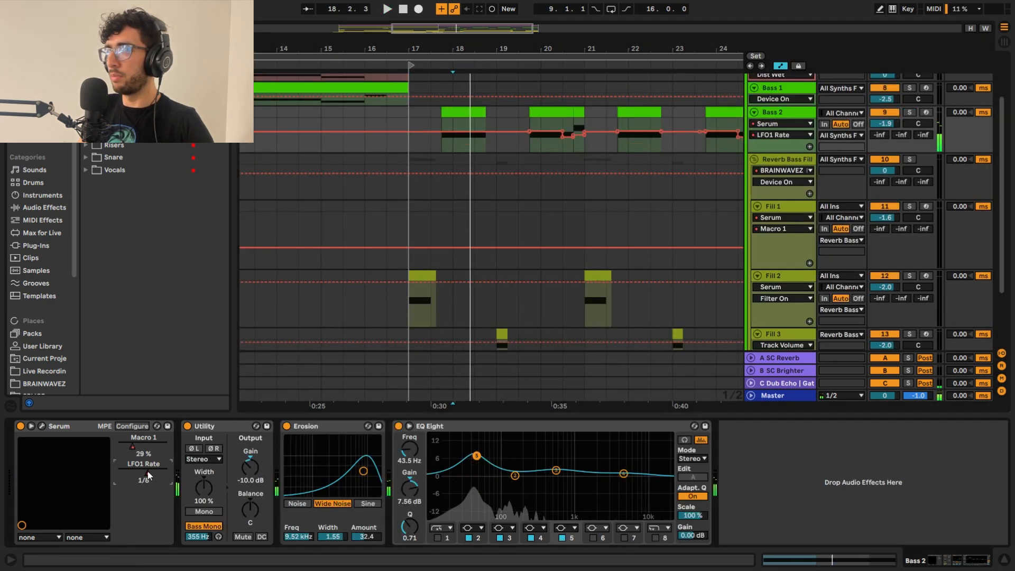
- Play Bass 2 from 19.3.1 through its last clip while following the LFO1 Rate automation, and switch to its Macro 1 parameter
left_click(527, 139)
key("space")
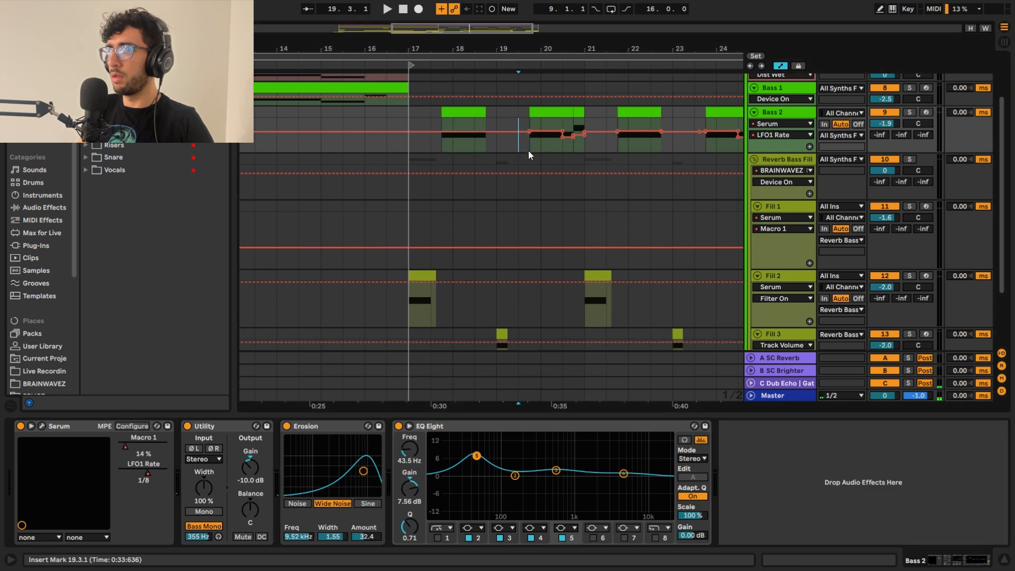
key("space")
key("s")
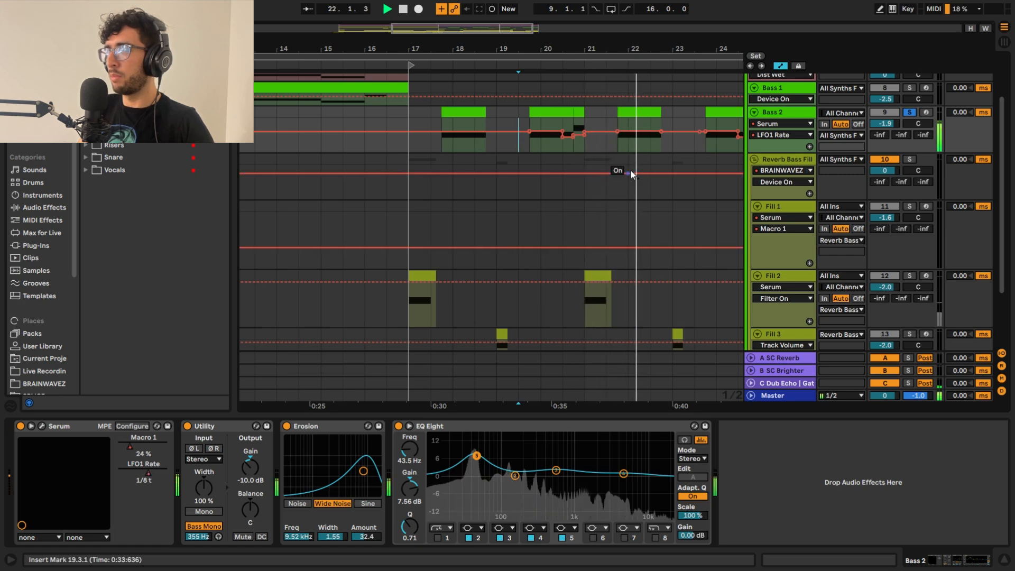
scroll(617, 170, "down", 3)
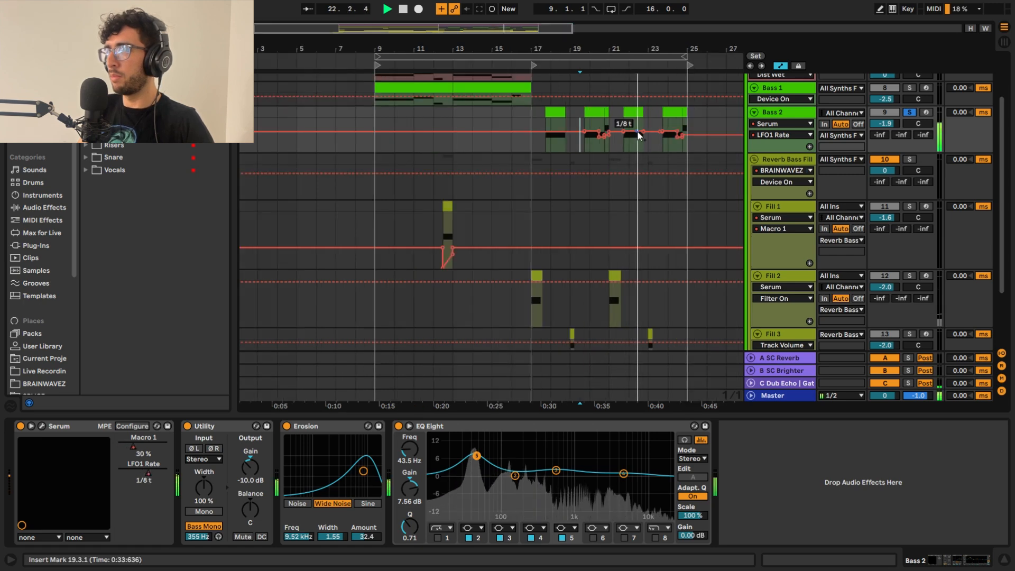
left_click(667, 112)
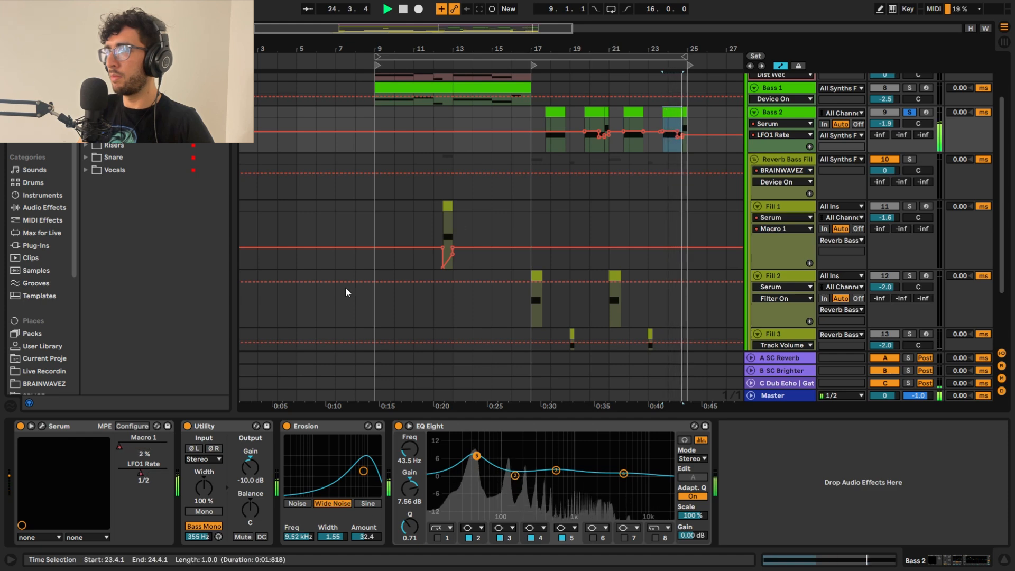
left_click(137, 450)
- Hide the automation lanes, solo the Fill 3 track, and play its clip at bar 19
scroll(661, 148, "down", 3)
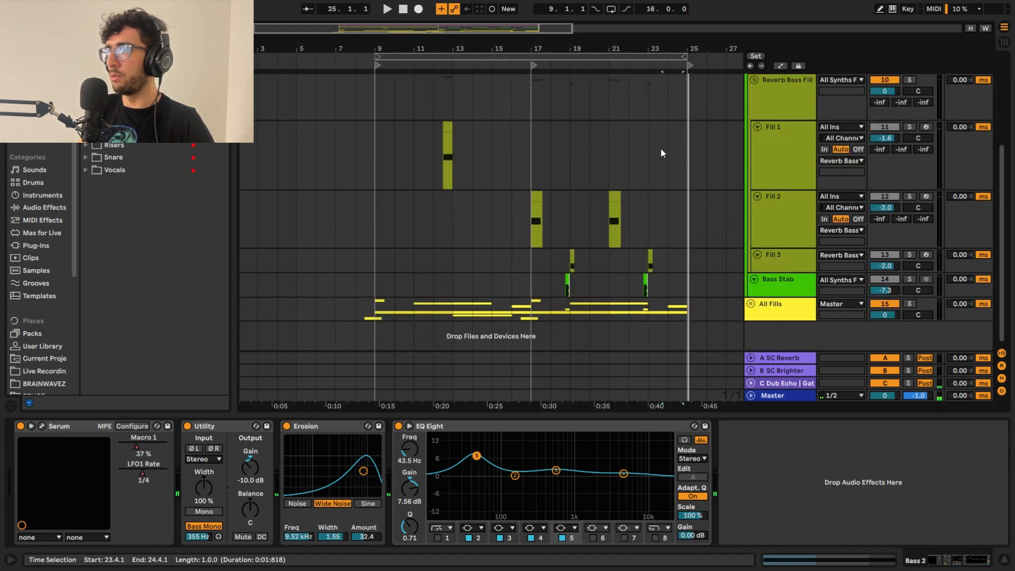
scroll(656, 148, "up", 3)
left_click(480, 256)
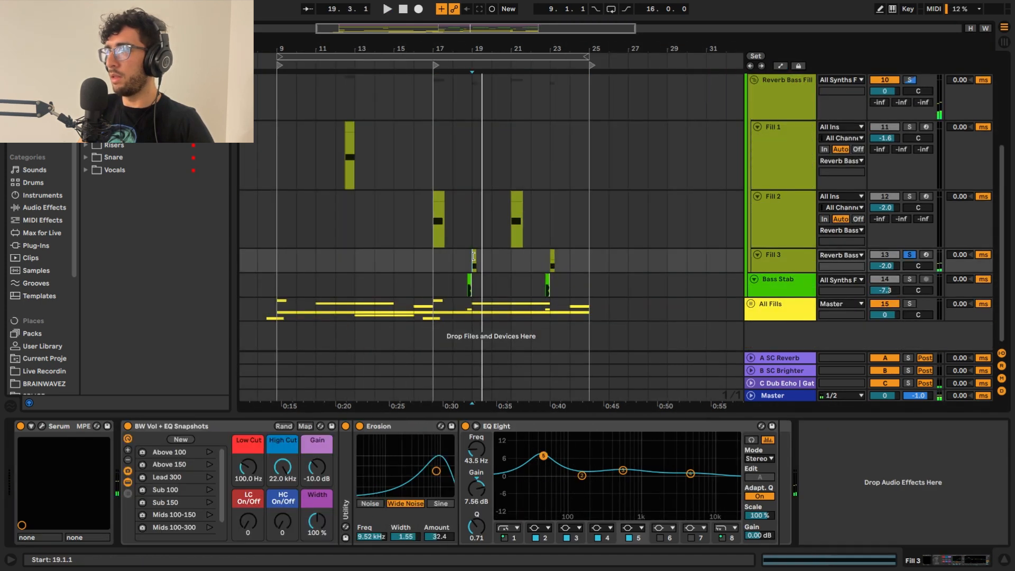
- Open Fill 3's Serum, look over its oscillators and effects, and close it
left_click(43, 427)
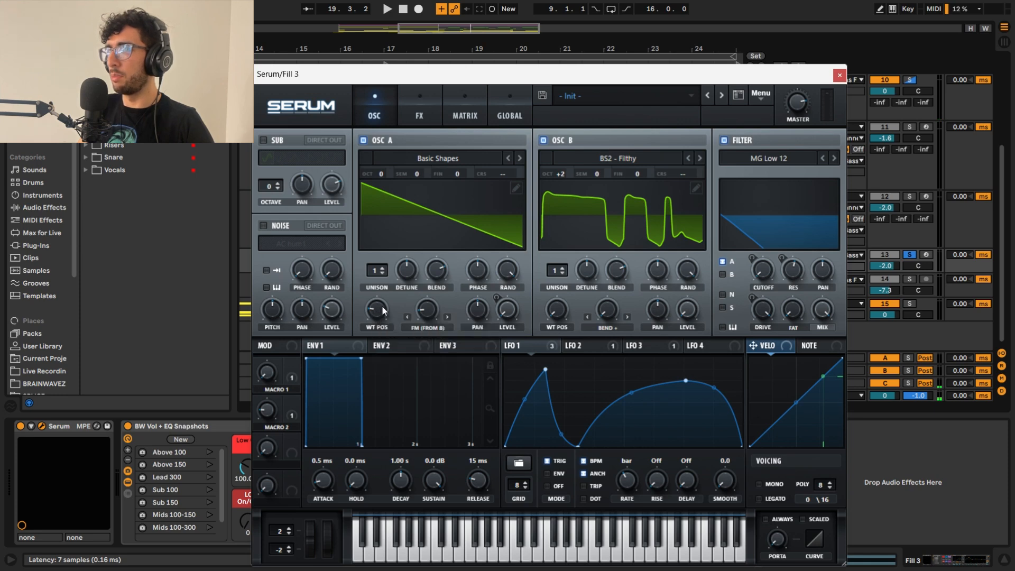
left_click(418, 109)
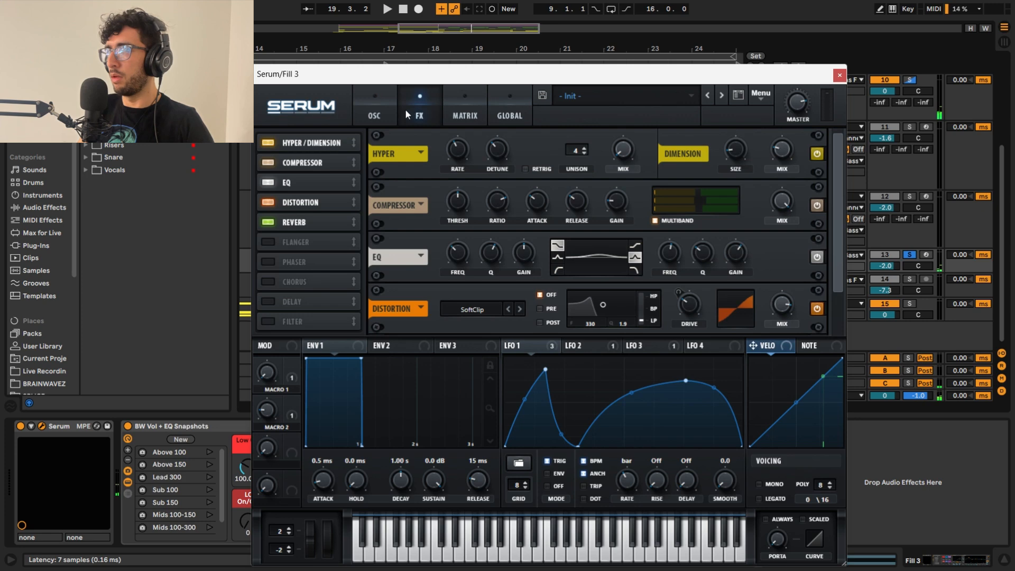
left_click(839, 74)
left_click(365, 221)
key("space")
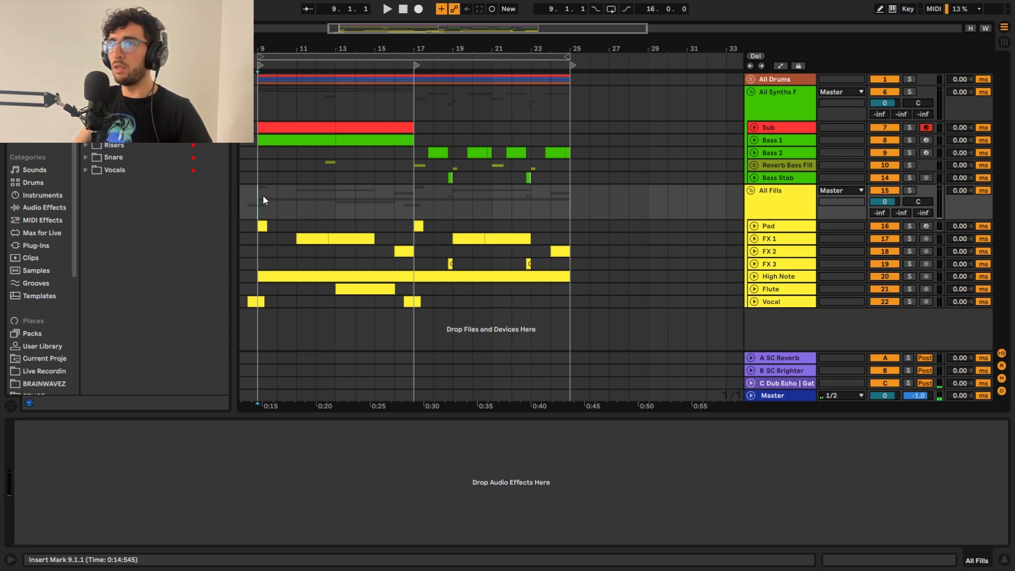
- Deactivate the All Fills group and play the arrangement from bar 9 without it
left_click(811, 215)
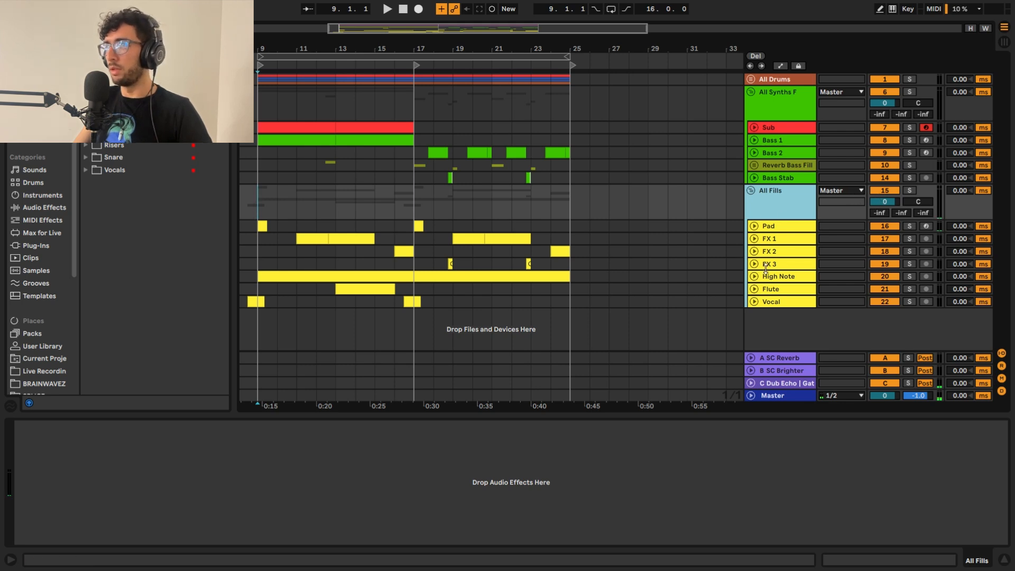
left_click(887, 194)
key("space")
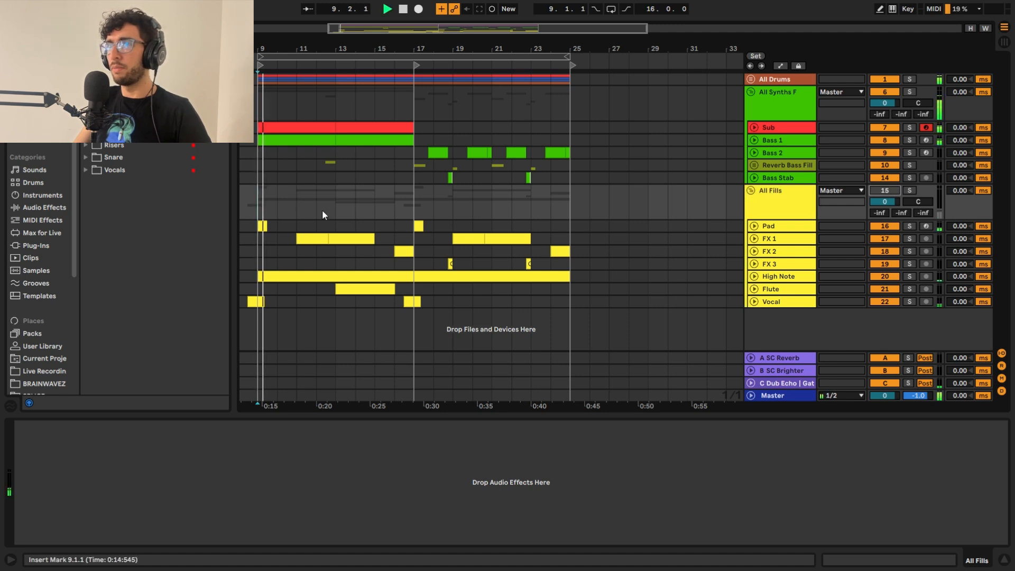
left_click_drag(352, 191, 491, 193)
left_click(433, 204)
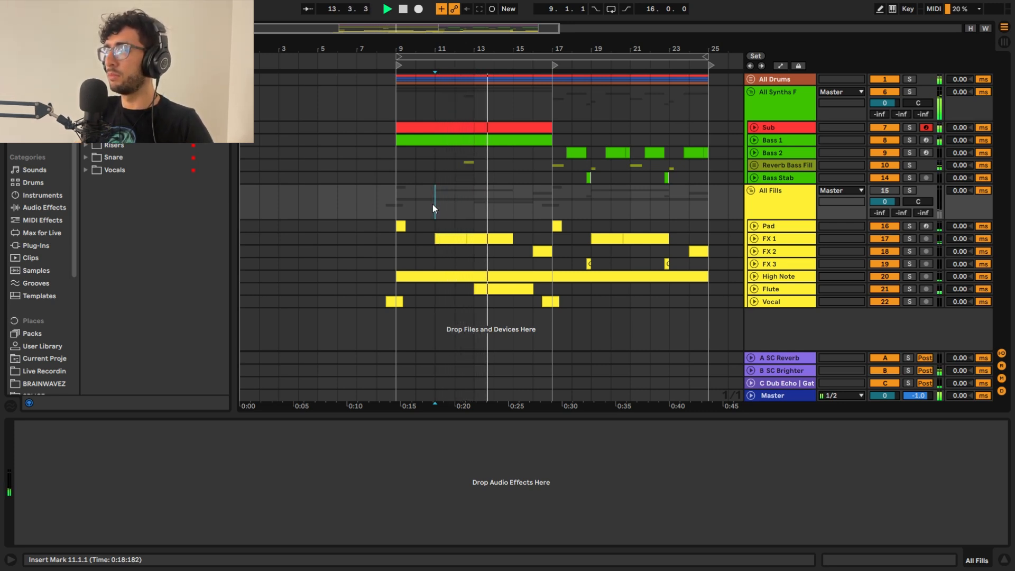
left_click(537, 196)
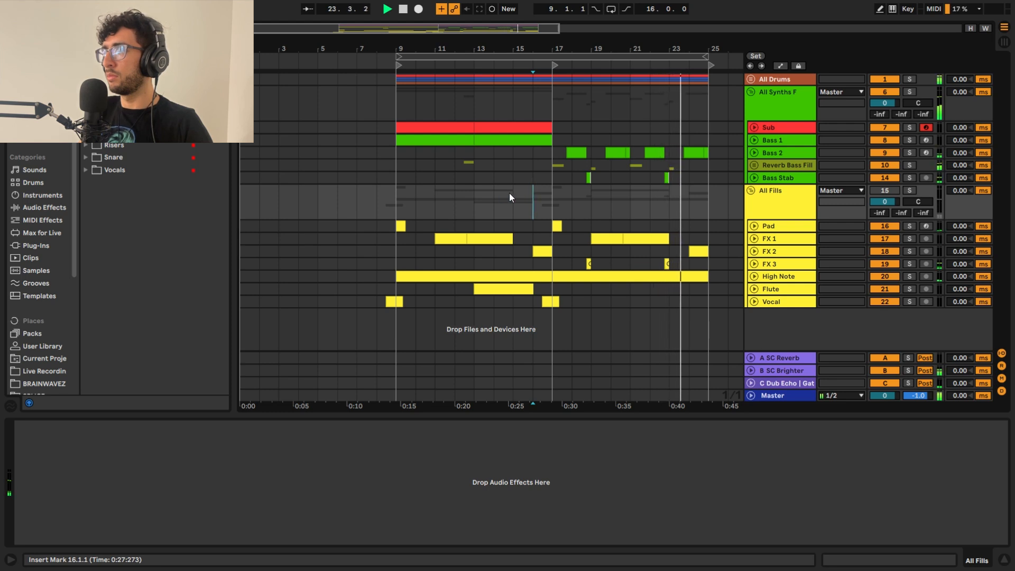
key("space")
- Reactivate the All Fills group and play the arrangement from 8.2.1, just before the opening vocal clip
left_click(397, 205)
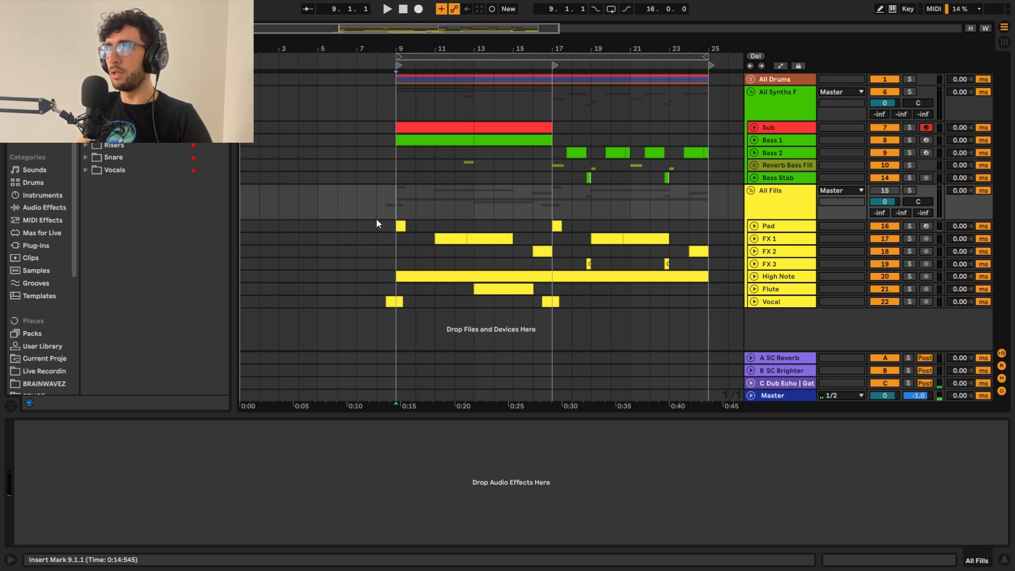
left_click(382, 200)
scroll(400, 201, "up", 4)
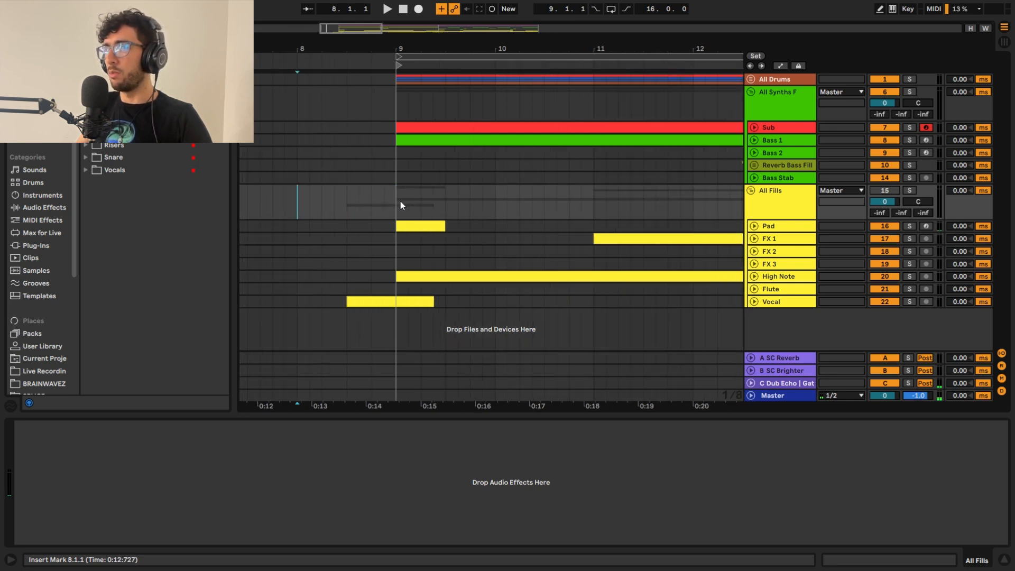
scroll(400, 201, "down", 4)
scroll(381, 210, "up", 2)
left_click(395, 205)
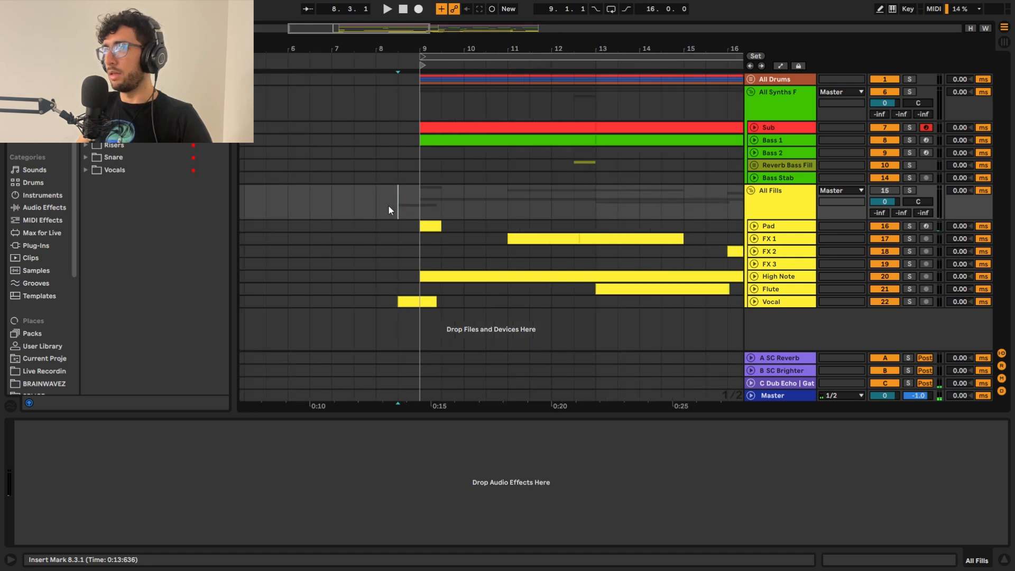
scroll(393, 204, "up", 3)
scroll(379, 207, "down", 2)
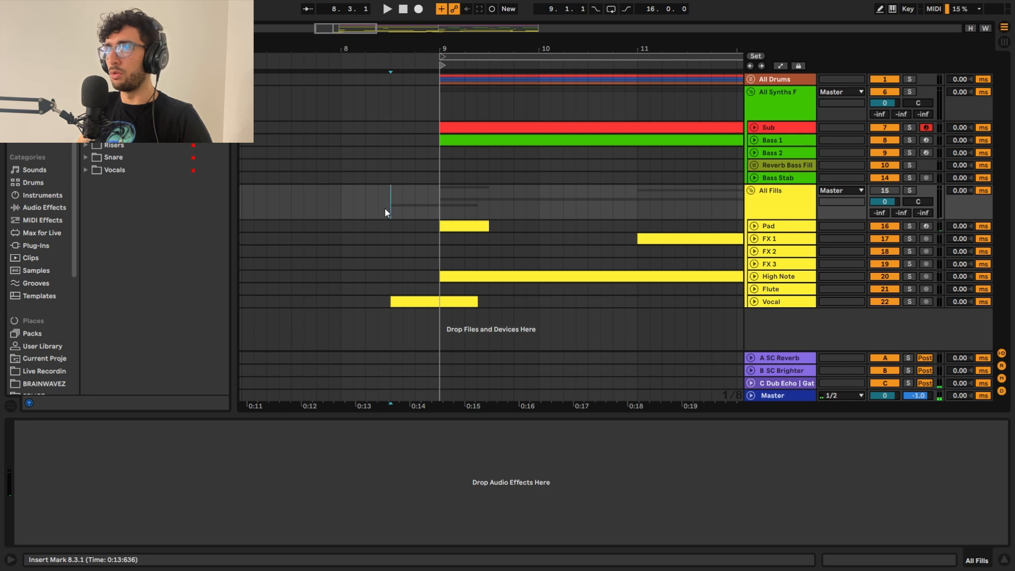
left_click(366, 200)
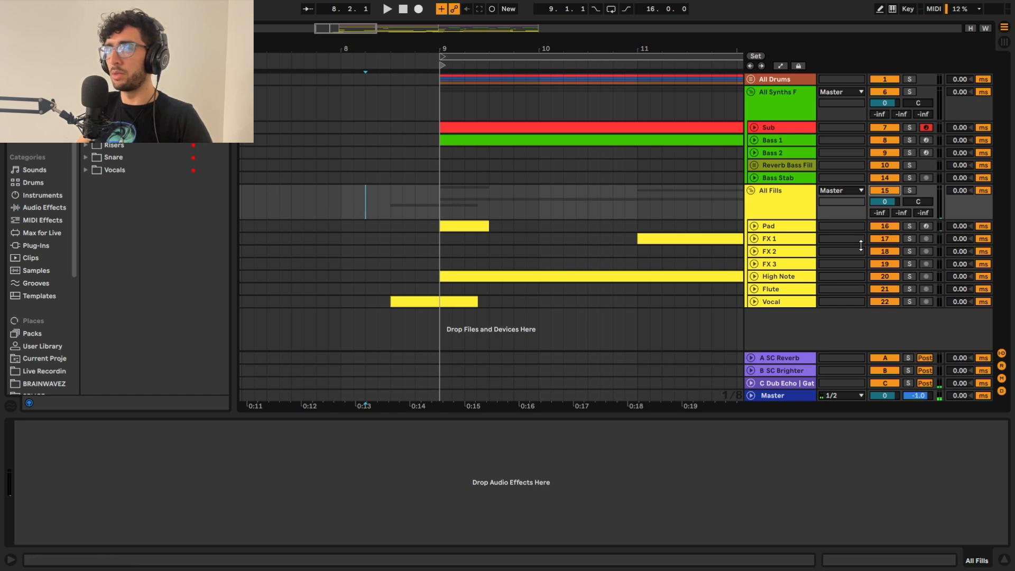
key("space")
- Unfold and enlarge the Pad to Vocal tracks in the All Fills group, and make the view follow playback
left_click(754, 227, "alt")
scroll(751, 232, "down", 3)
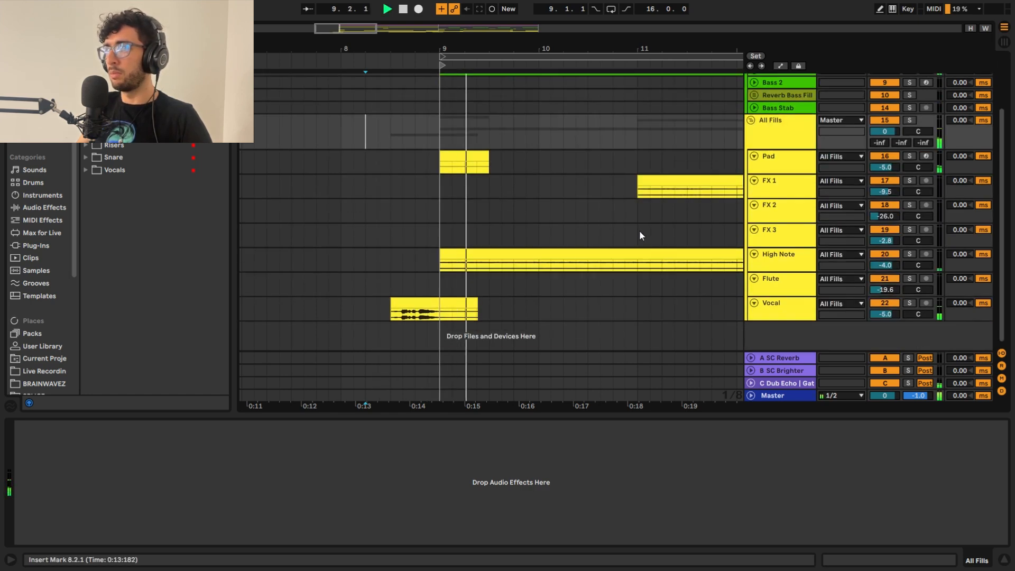
left_click(771, 162)
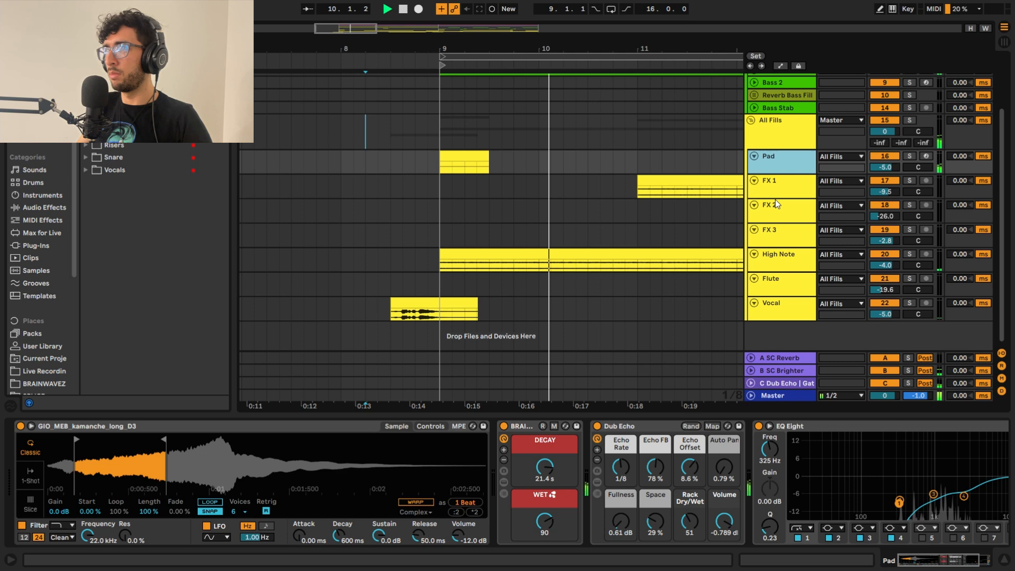
left_click(788, 308, "shift")
left_click_drag(786, 174, 786, 219)
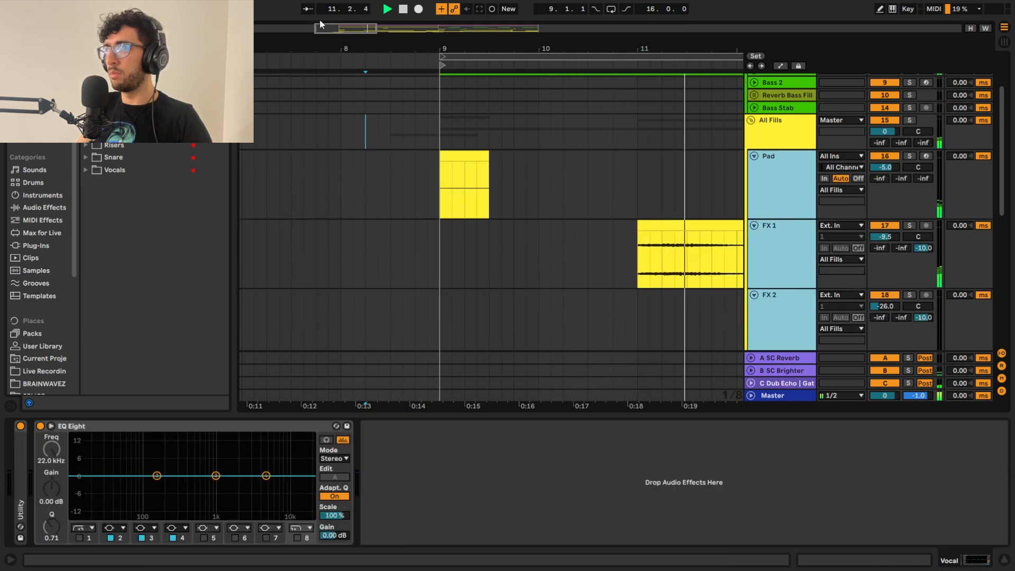
left_click(308, 9)
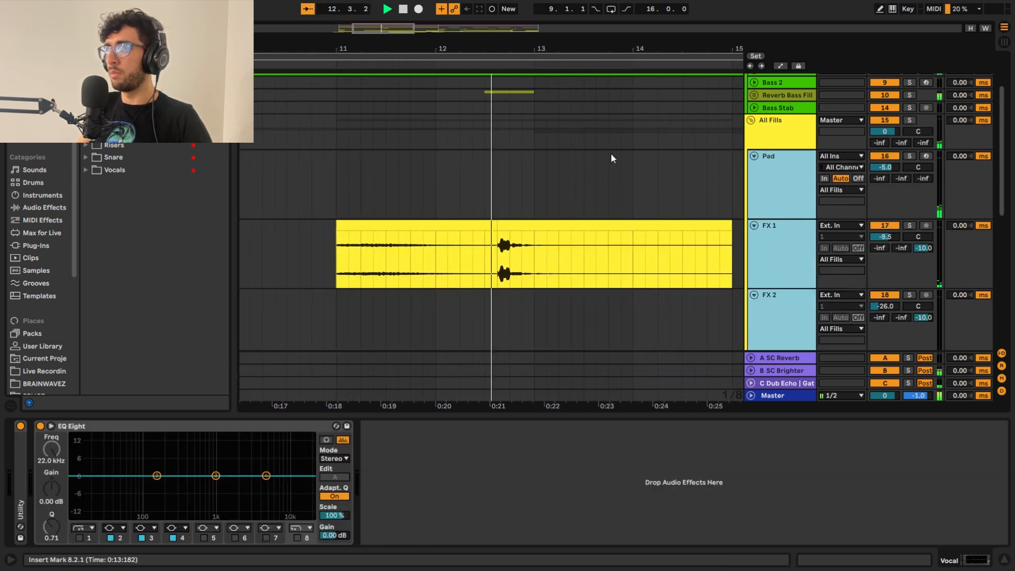
- Follow the playback through the clips of the fill tracks from Pad to Vocal up to bar 25, and stop it
scroll(611, 154, "down", 7)
scroll(608, 158, "down", 5)
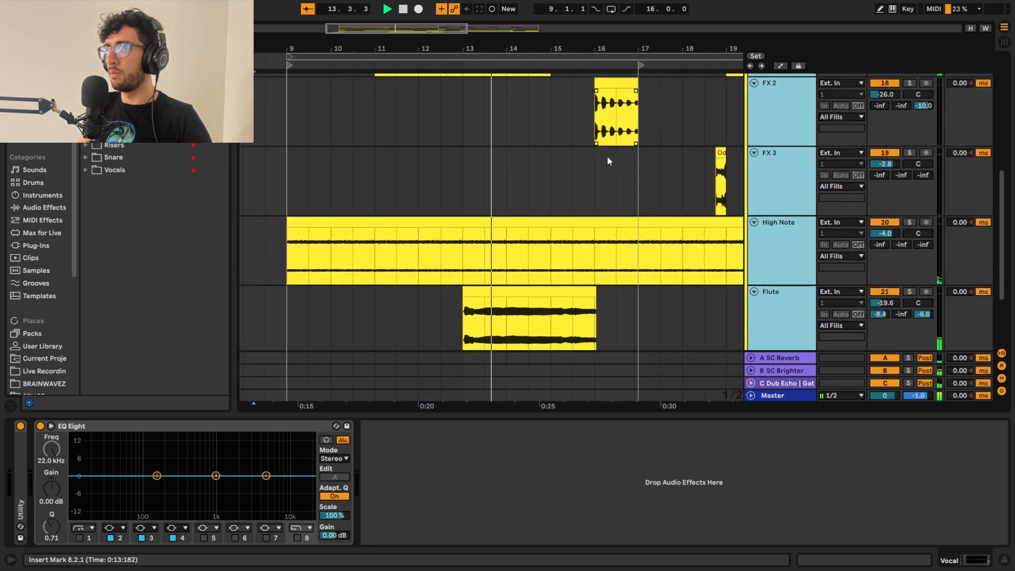
scroll(609, 157, "up", 4)
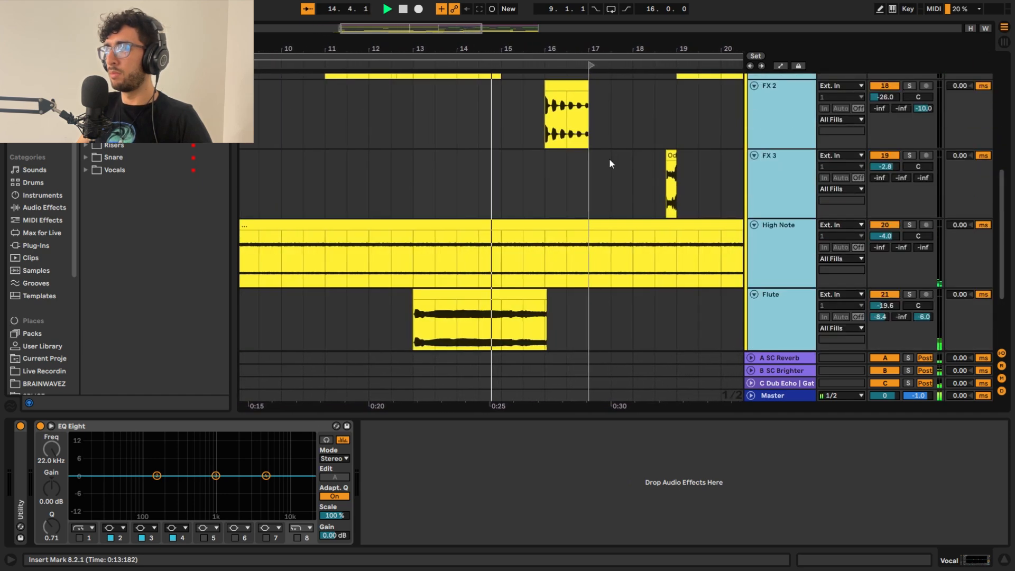
scroll(609, 158, "down", 2)
scroll(609, 162, "up", 2)
scroll(609, 169, "down", 4)
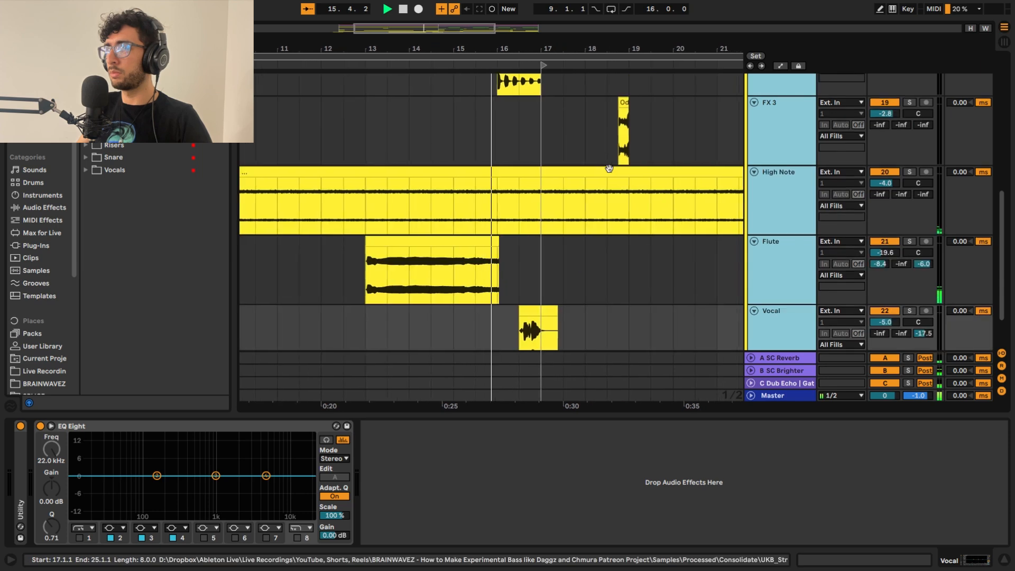
scroll(610, 171, "up", 2)
scroll(611, 172, "up", 5)
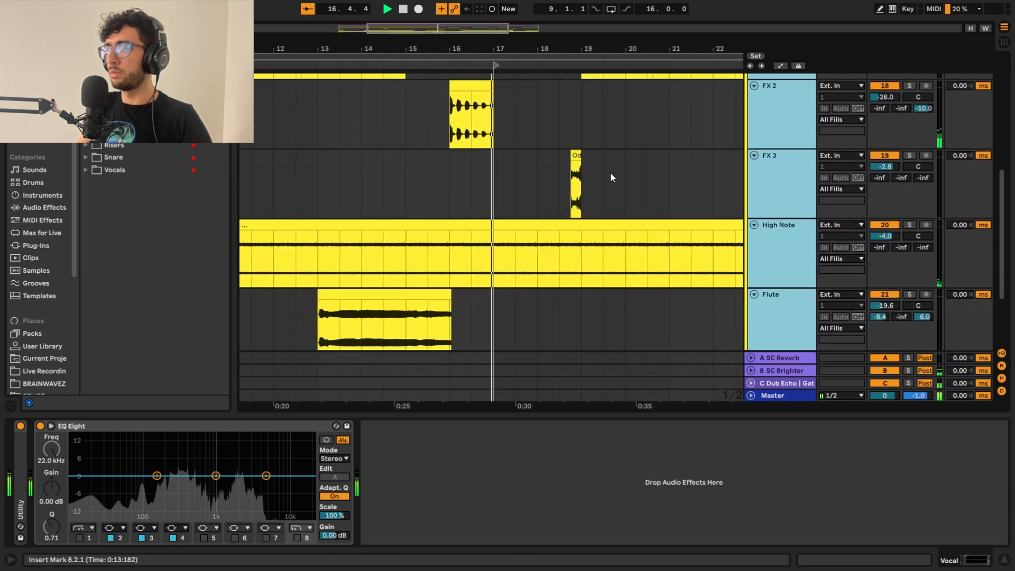
scroll(610, 172, "down", 1)
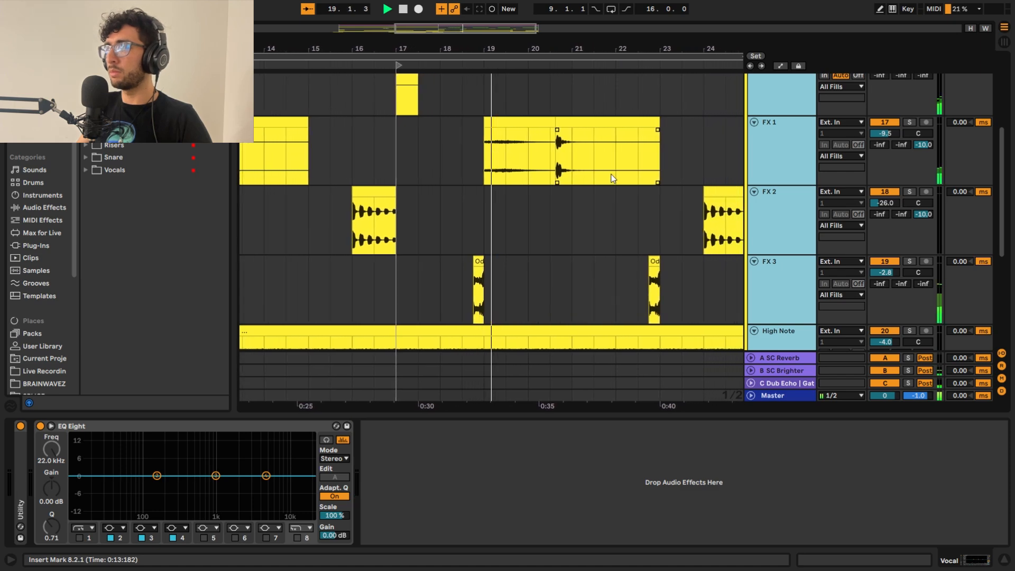
scroll(612, 178, "up", 6)
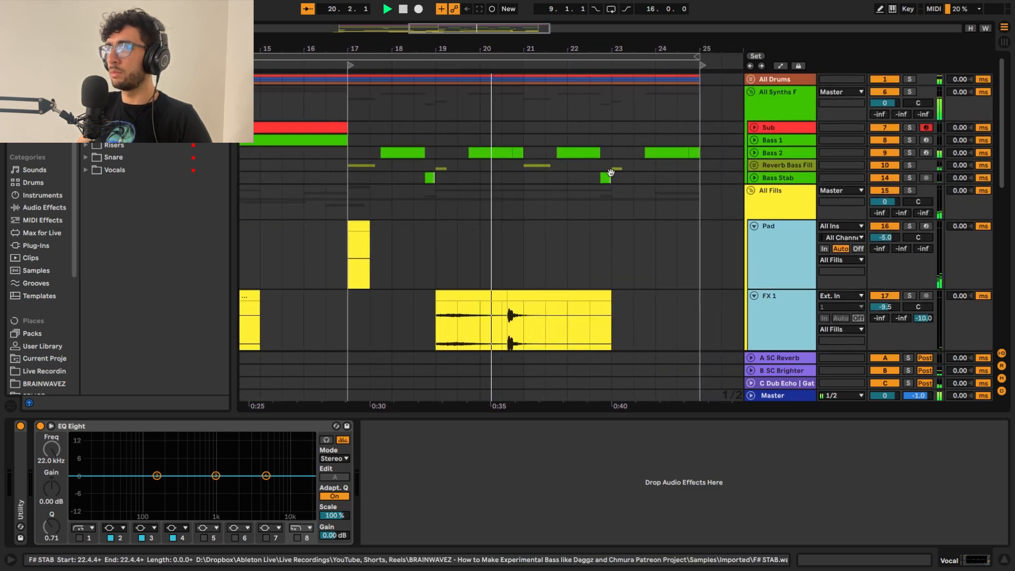
scroll(612, 178, "down", 7)
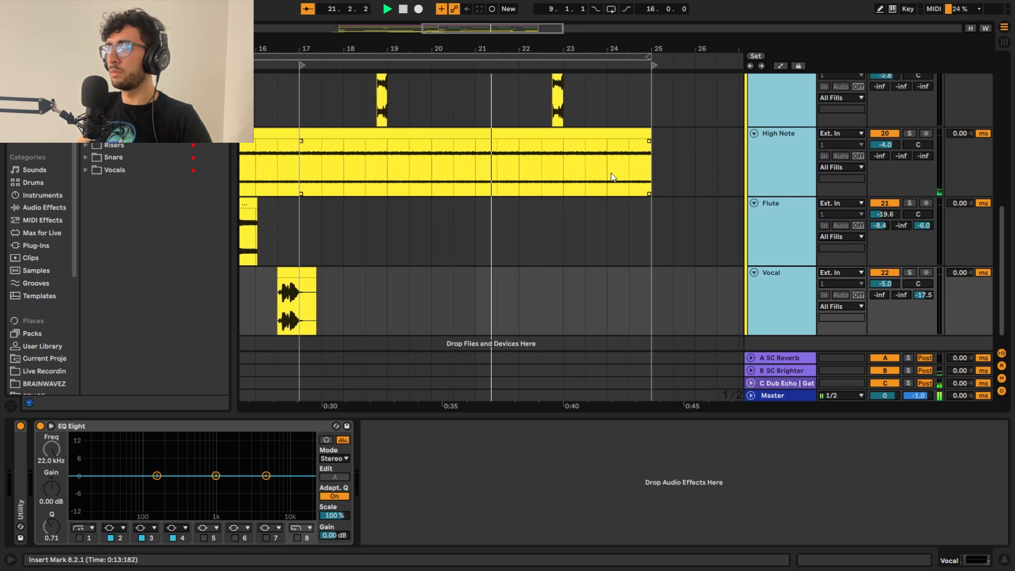
scroll(611, 174, "up", 5)
scroll(609, 169, "down", 2)
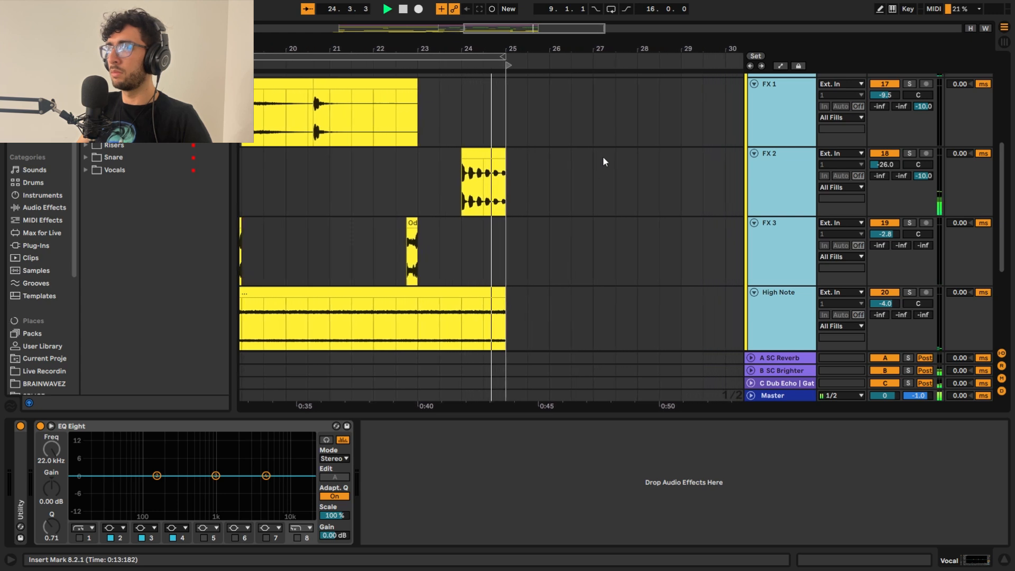
key("space")
left_click(551, 159)
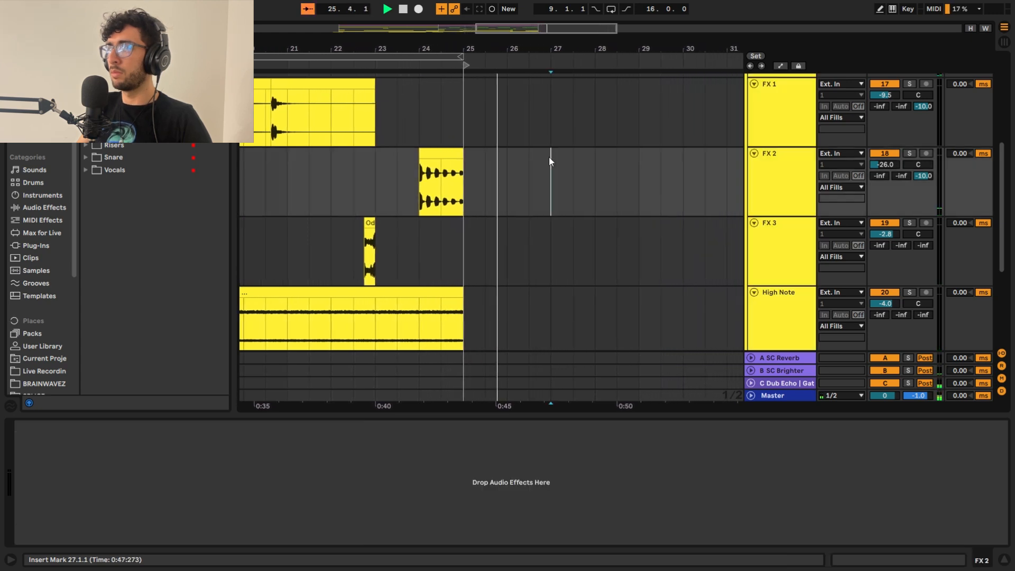
- Hide the device view and survey the clips of the All Fills tracks between bars 9 and 25
key("minus")
key("minus")
scroll(529, 172, "up", 5)
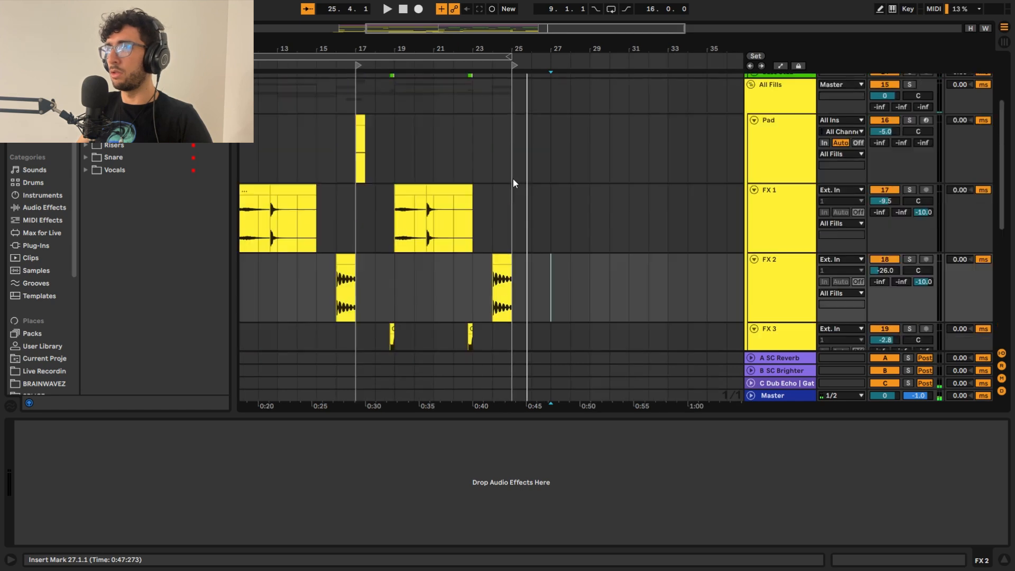
left_click_drag(583, 200, 665, 202)
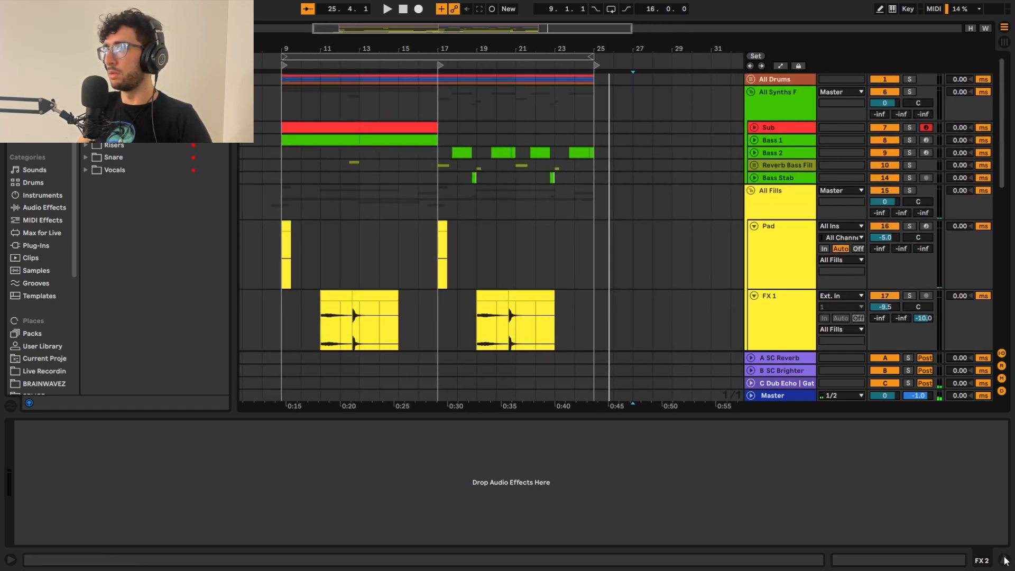
left_click(1005, 560)
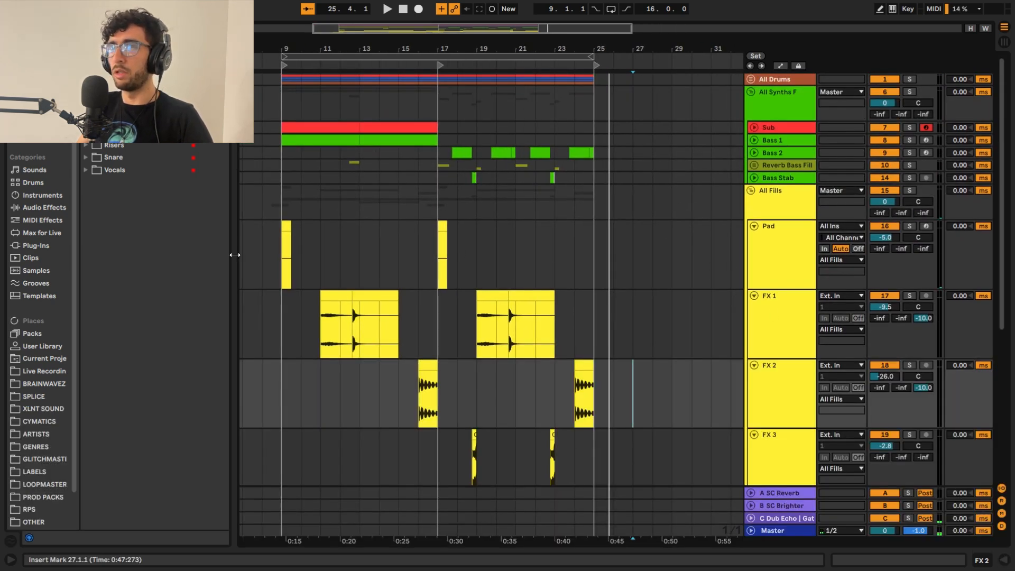
scroll(687, 220, "down", 2)
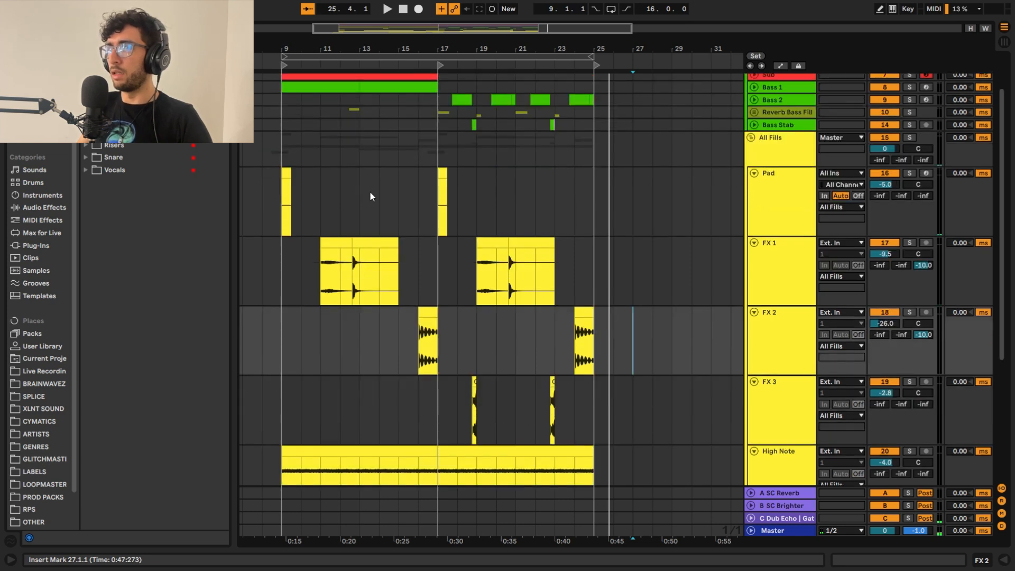
- Examine the Pad clip at bar 9 up close and the clips on the remaining fill tracks down to Vocal
left_click(287, 138)
key("plus")
key("plus")
key("plus")
key("plus")
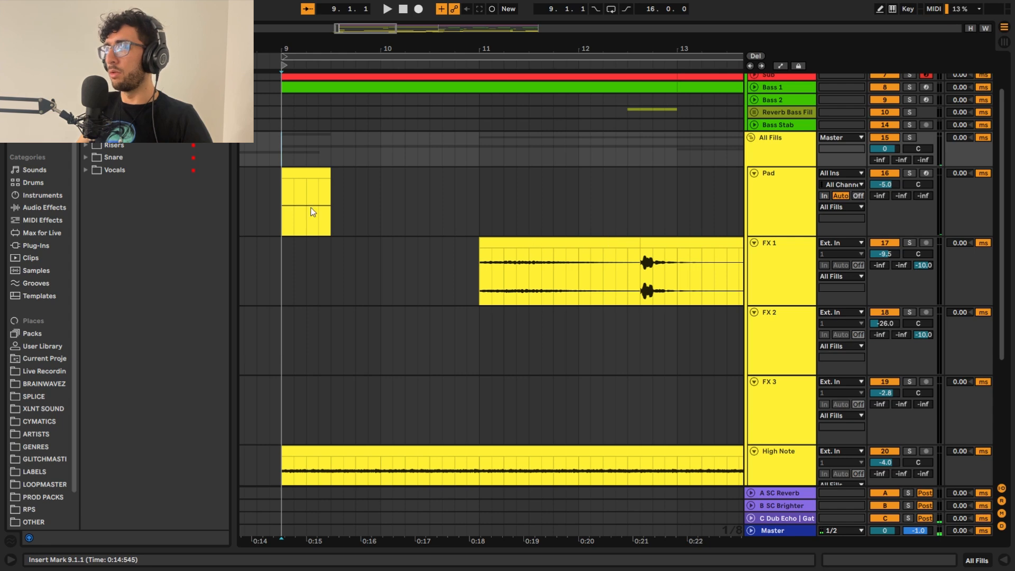
left_click(332, 190)
key("minus")
key("minus")
key("minus")
key("minus")
scroll(434, 222, "down", 5)
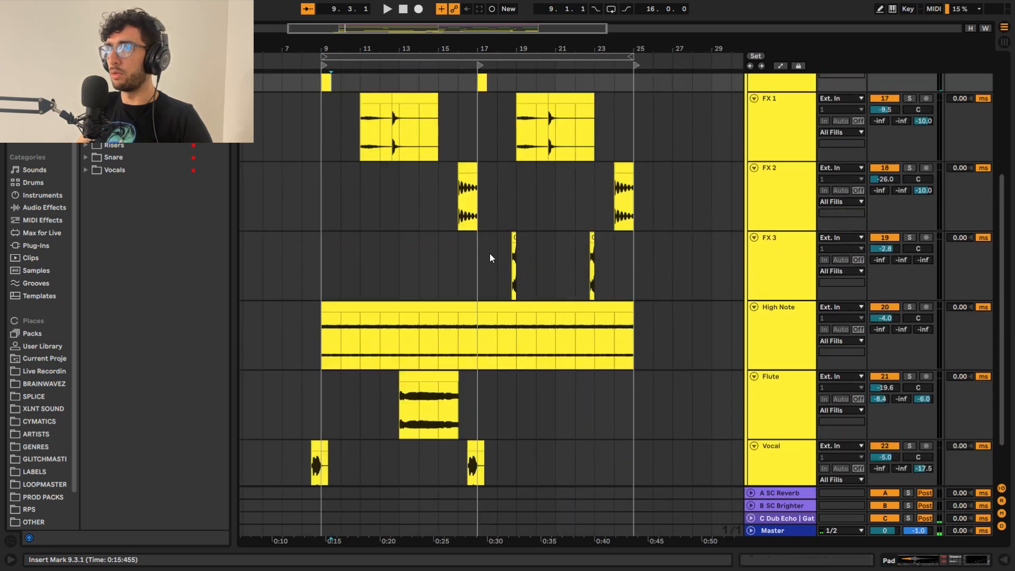
scroll(518, 286, "up", 5)
scroll(634, 293, "down", 2)
- Fold all tracks in the All Fills group and place the insert marker at 9.1.1
left_click(754, 203, "alt")
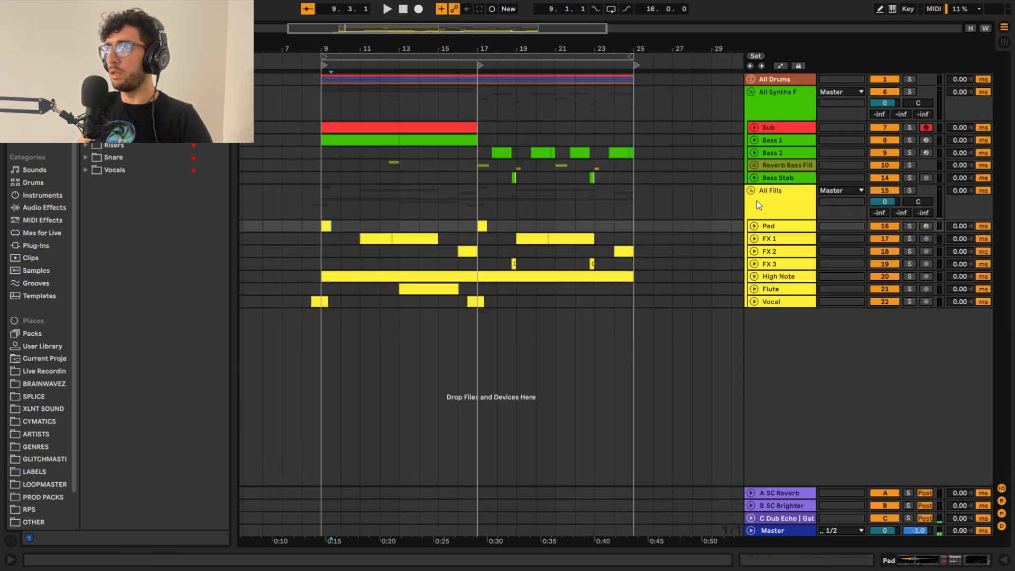
left_click(341, 165)
left_click(324, 203)
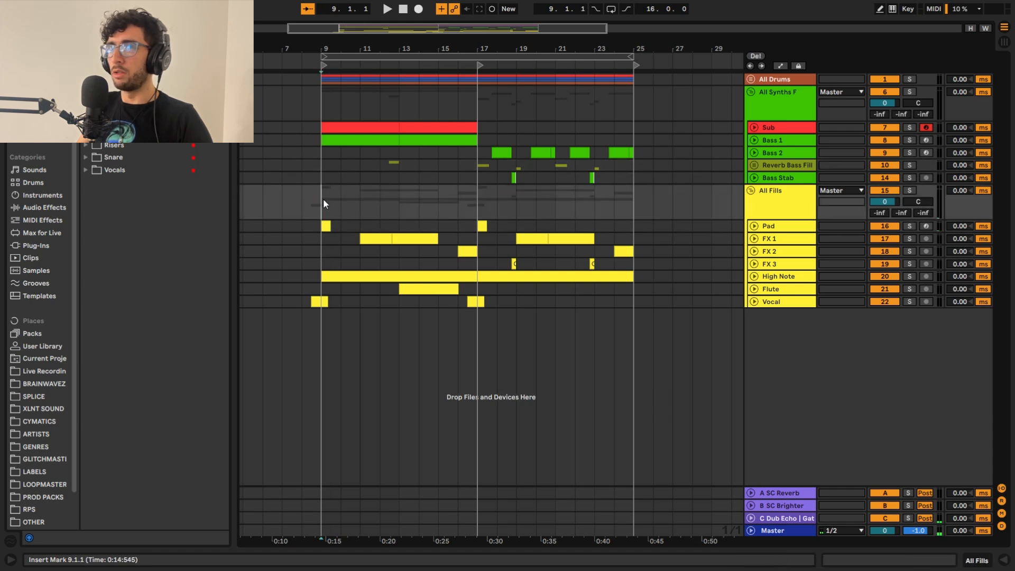
left_click(306, 203)
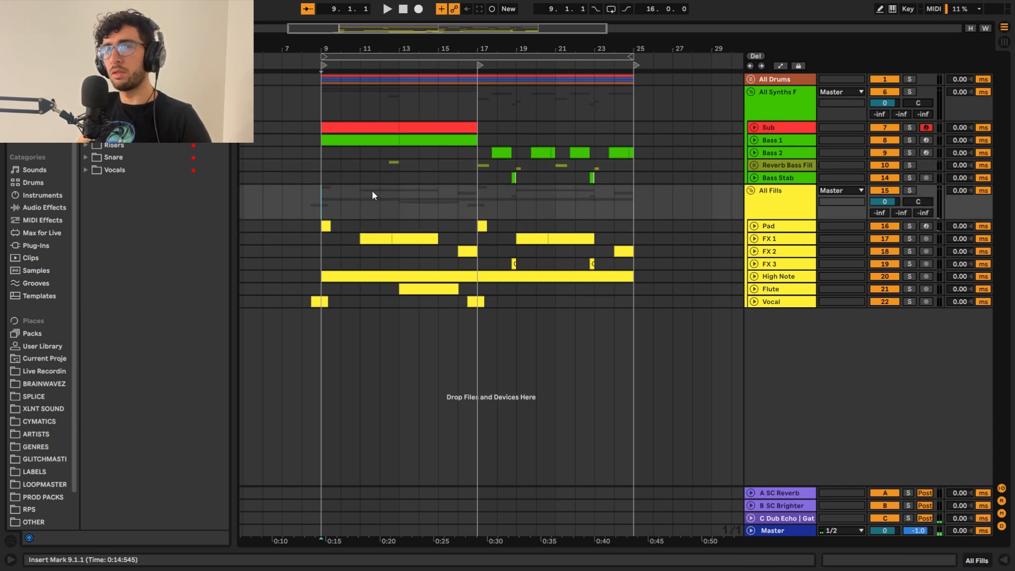
left_click(321, 201)
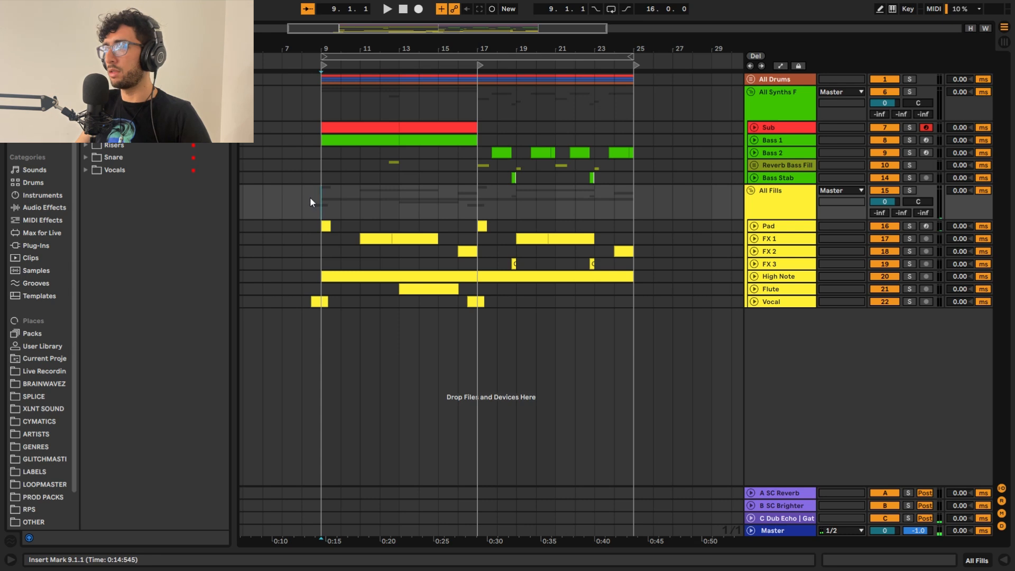
- Unfold the C Dub Echo | Gate return track and show its Dub Echo rack and Gate
left_click(760, 519)
left_click(752, 518)
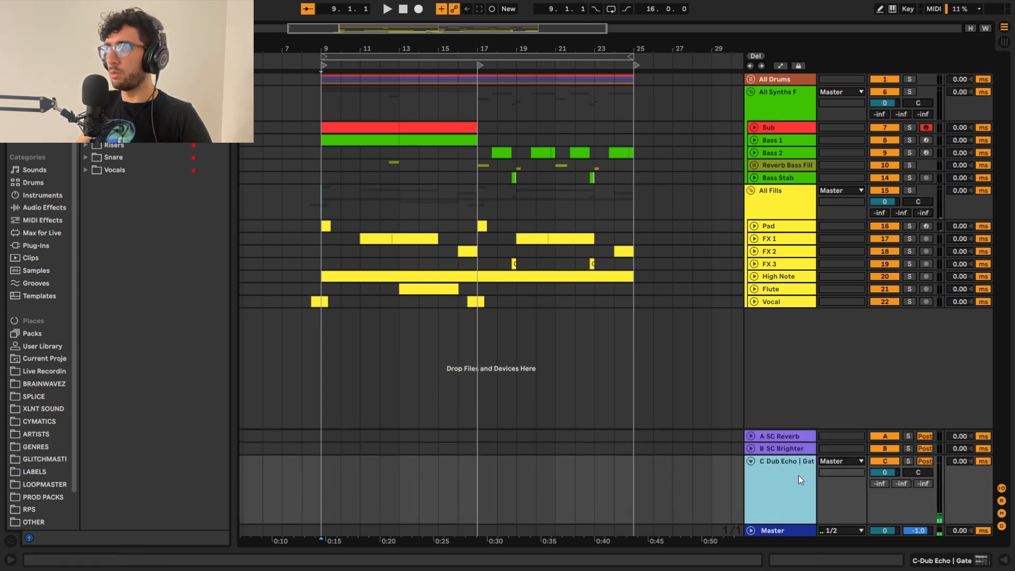
double_click(769, 464)
left_click(114, 435)
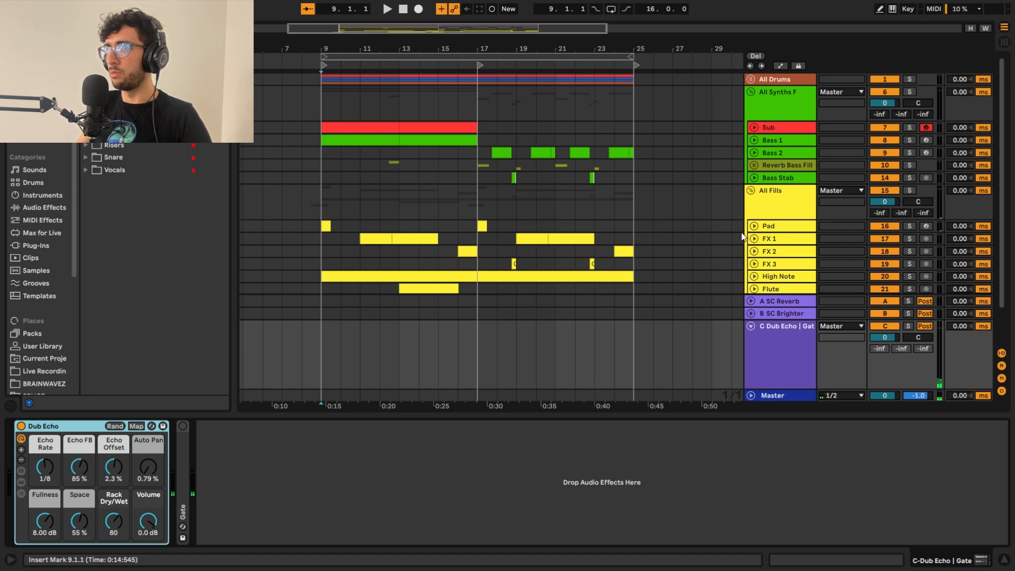
- Unfold the fill tracks and check the devices on FX 1, FX 2, FX 3 and Flute
scroll(789, 225, "down", 3)
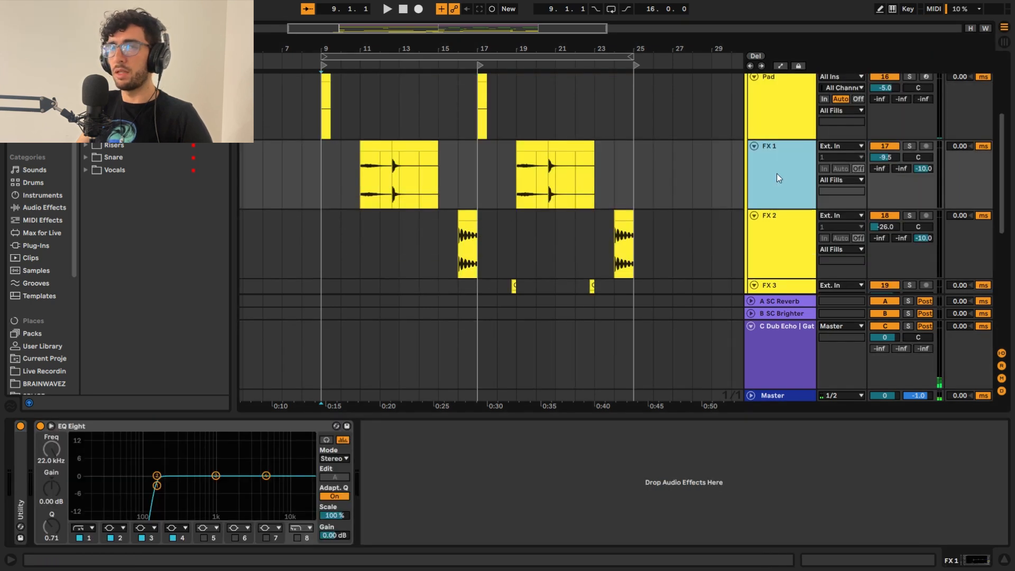
left_click(772, 214)
scroll(775, 212, "down", 3)
left_click(787, 127)
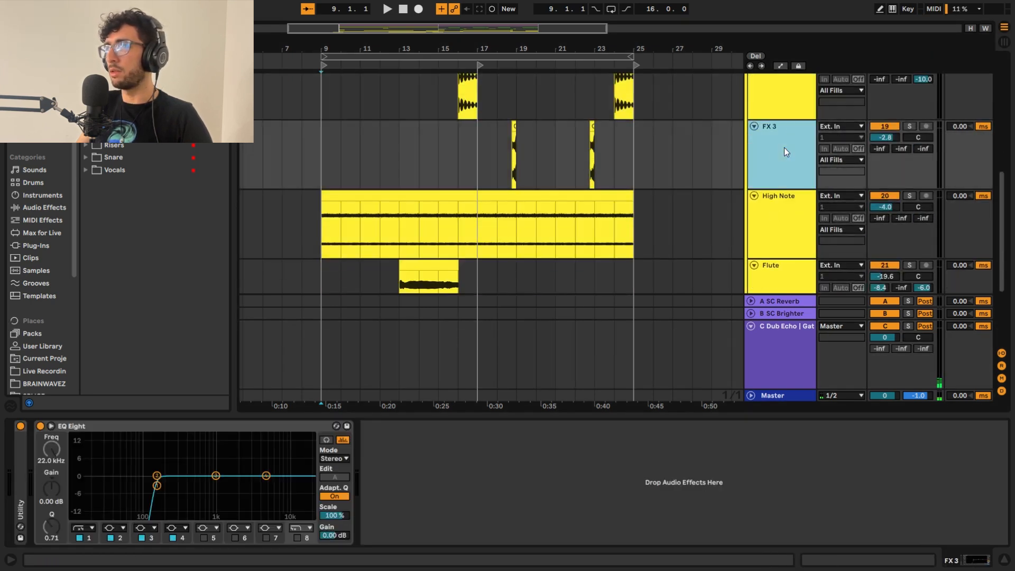
scroll(751, 180, "down", 3)
left_click(789, 170)
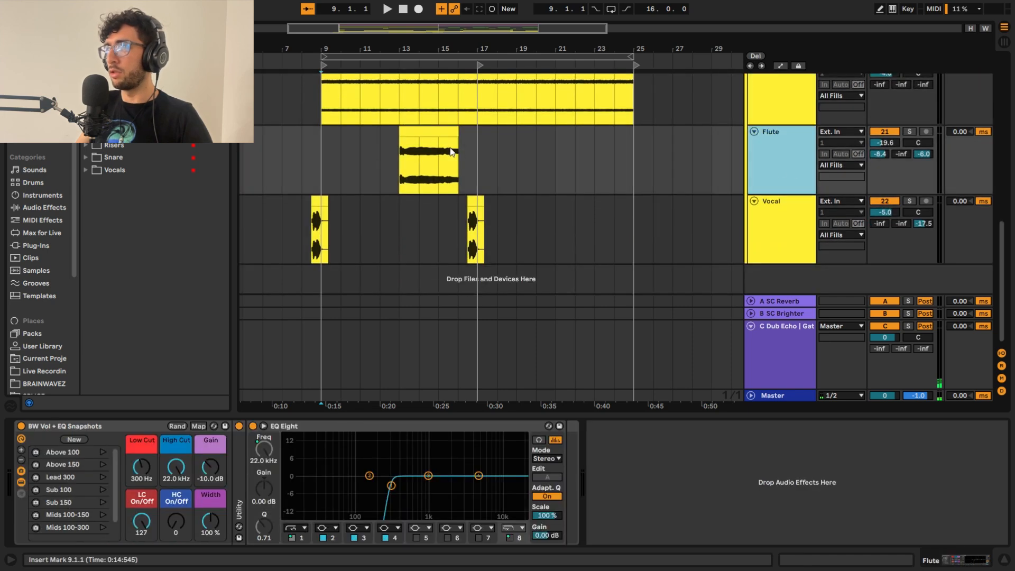
- Select the Flute clip at bar 13 and fold the C Dub Echo | Gate return track
scroll(755, 183, "up", 5)
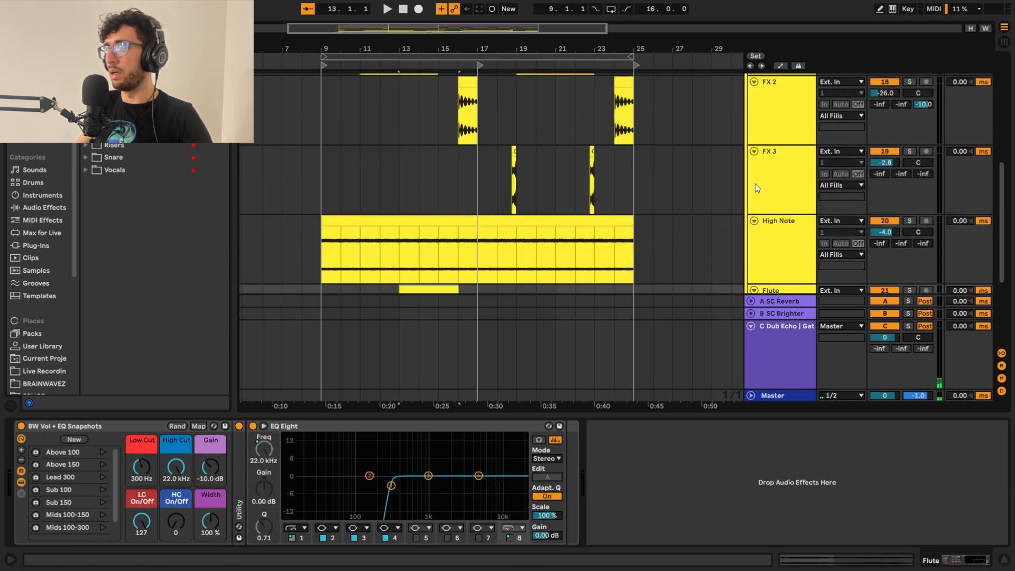
scroll(757, 187, "down", 5)
left_click(750, 327)
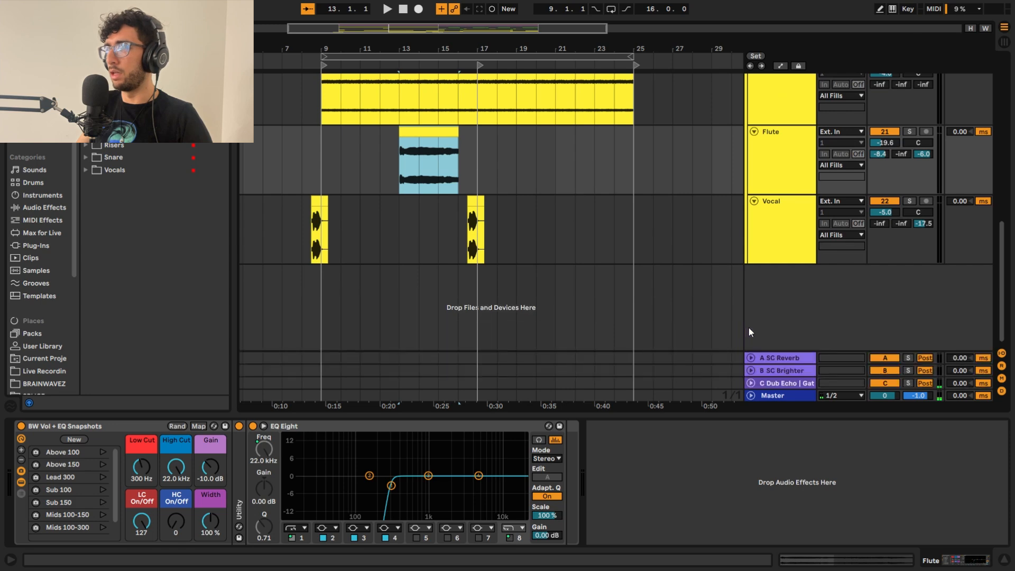
- Select the Pad track, unfold all the fill tracks and hide the device view, bringing the Pad clip at bar 9 into view
left_click(620, 224)
left_click(770, 226)
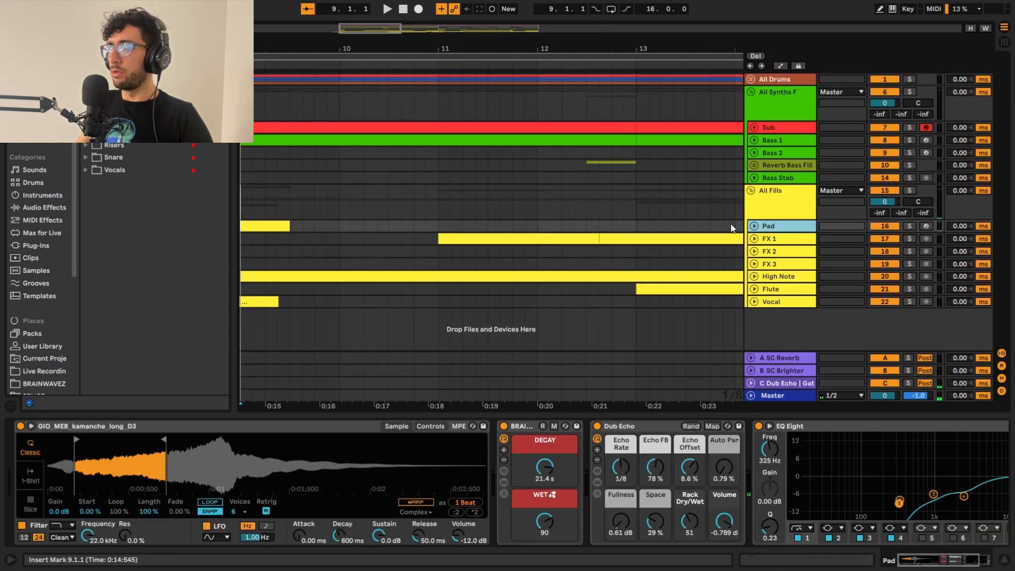
left_click(755, 226, "alt")
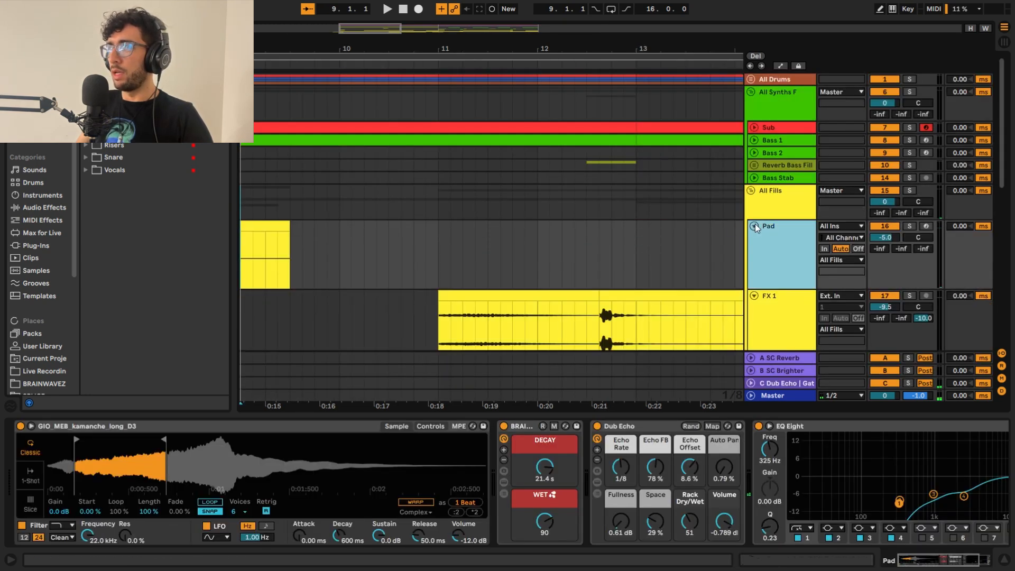
scroll(494, 221, "down", 4)
scroll(494, 216, "down", 3)
left_click(372, 150)
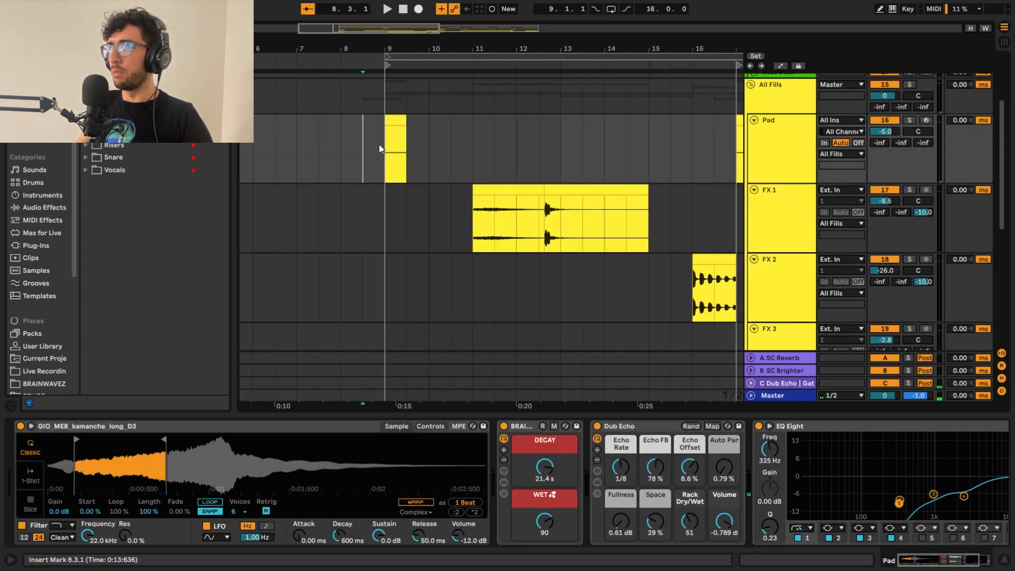
left_click(1004, 561)
scroll(430, 256, "up", 4)
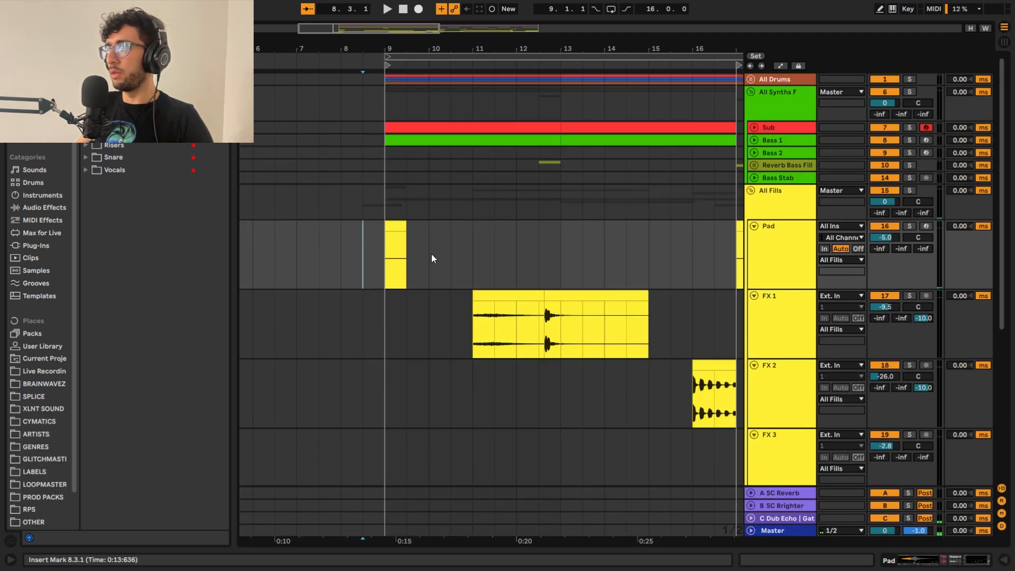
- Solo the Pad track, play its clip from bar 9 with its devices shown, and stop playback
left_click(391, 228)
left_click(776, 251)
key("space")
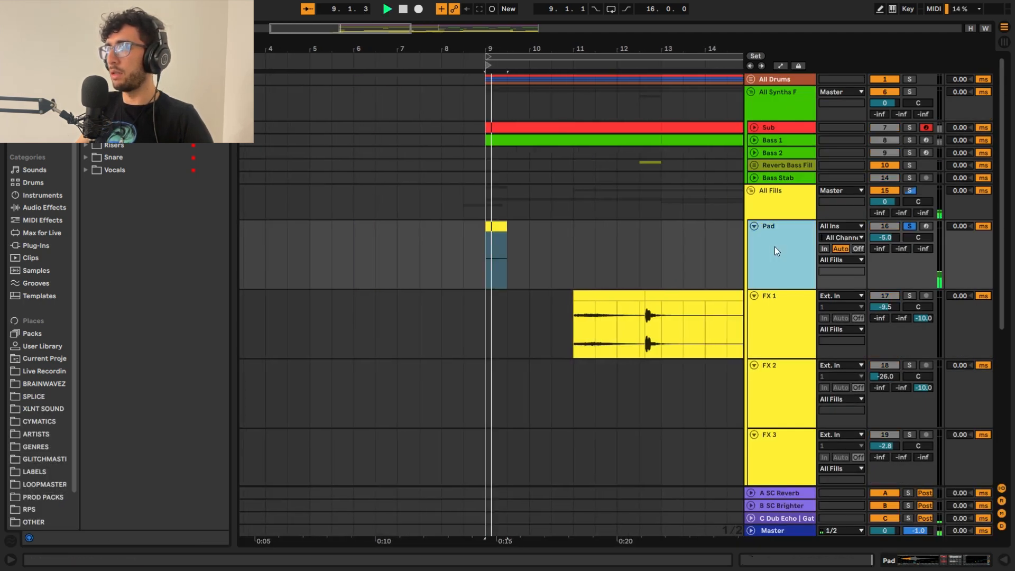
double_click(767, 246)
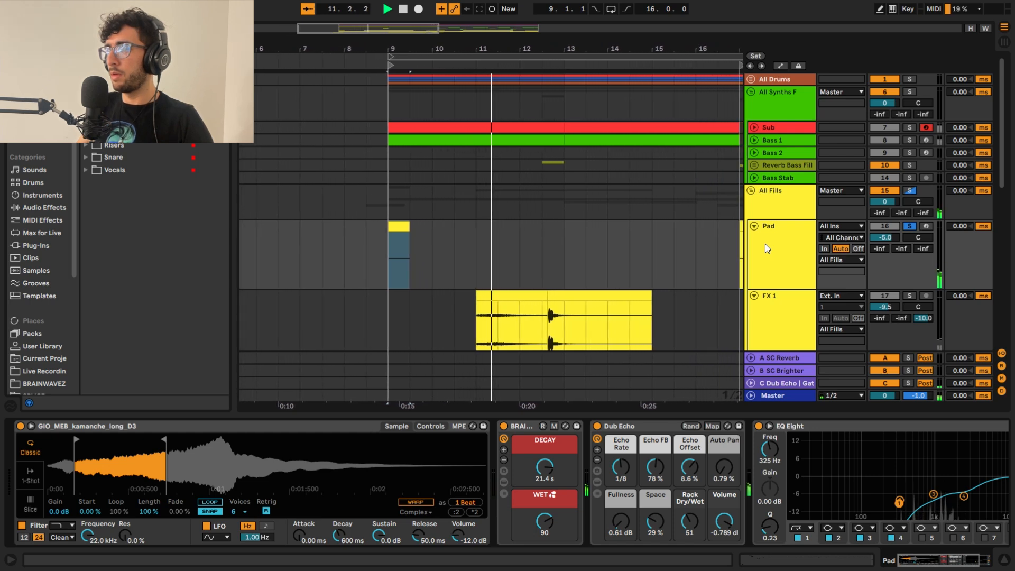
key("space")
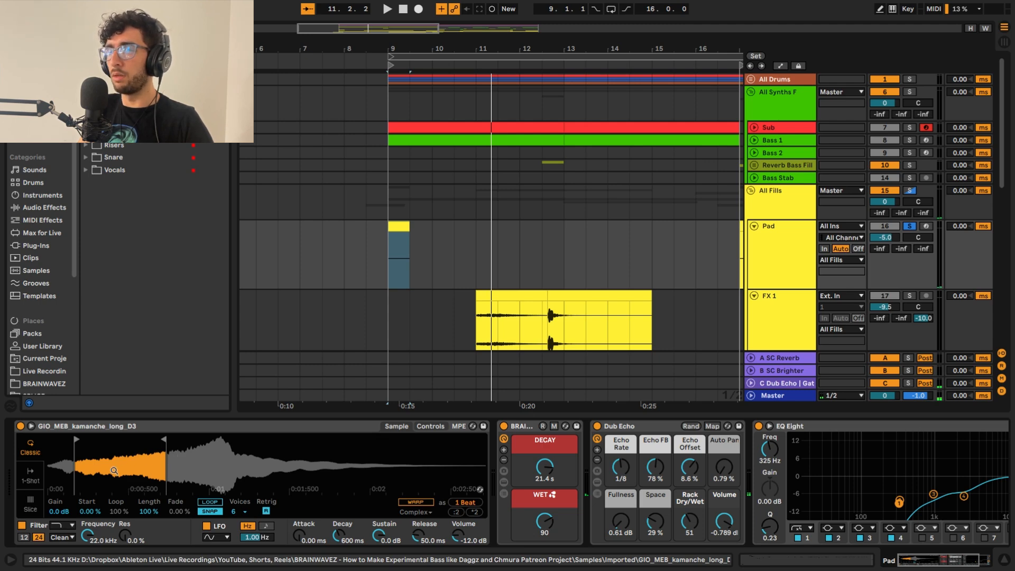
- Inspect the reverb and Dub Echo racks on the Pad track and show the BRAINWAVEZ rack's chain list
left_click(517, 434)
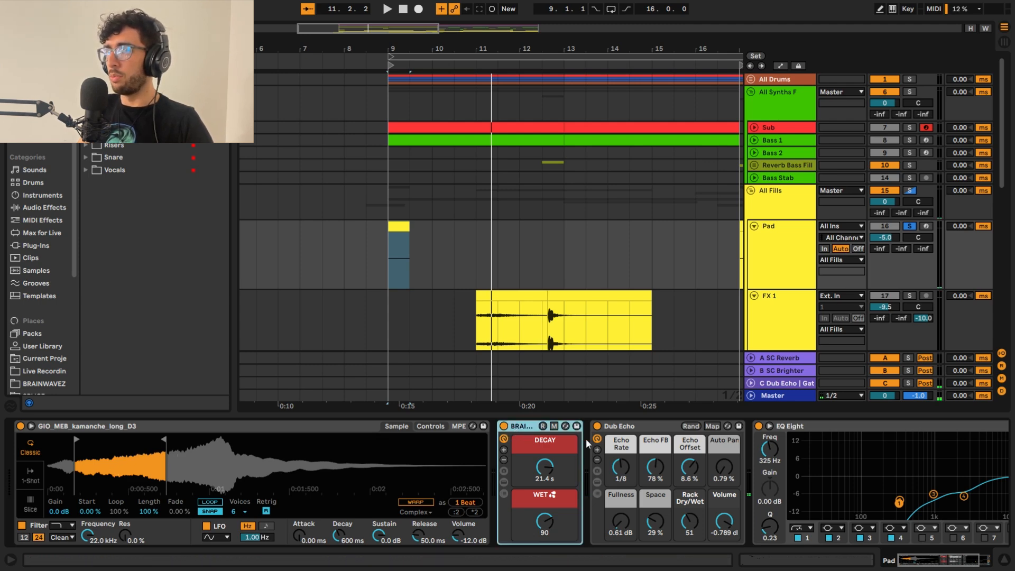
left_click(623, 430)
left_click(504, 494)
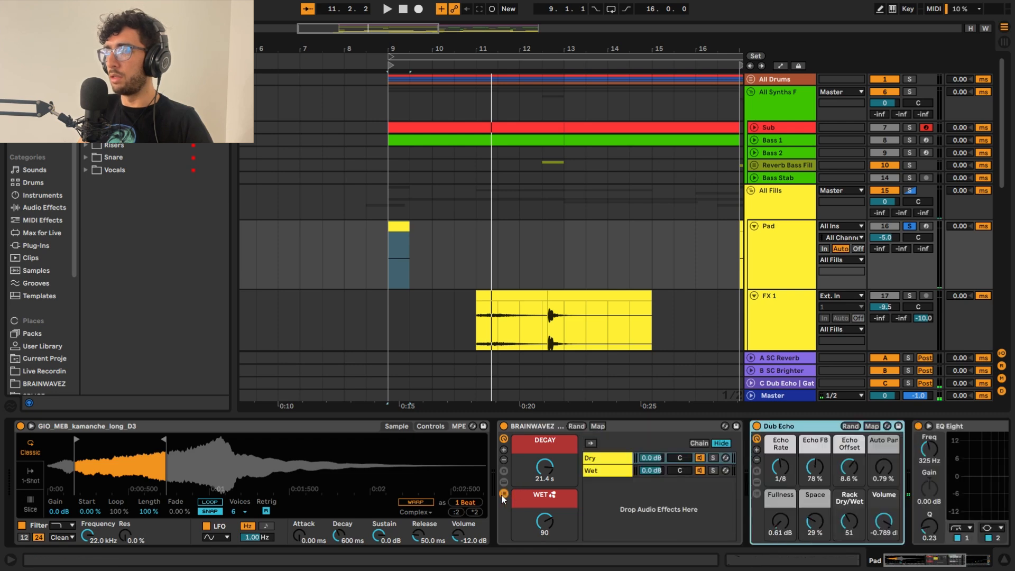
- Hide the BRAINWAVEZ rack's chain list and inspect the low-cut curve of the Pad track's EQ Eight
left_click(504, 493)
left_click(838, 433)
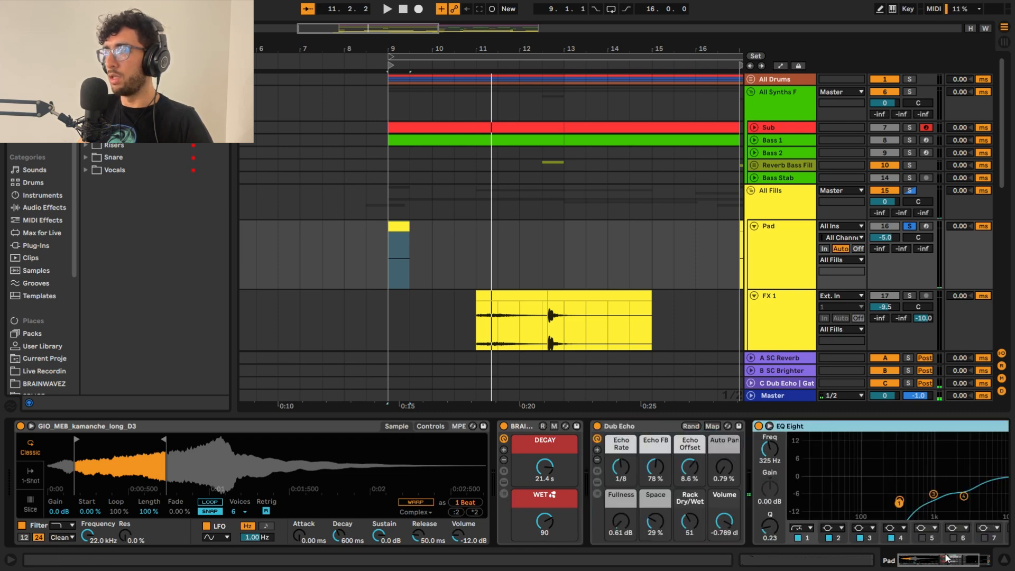
left_click(960, 562)
left_click_drag(763, 475, 862, 509)
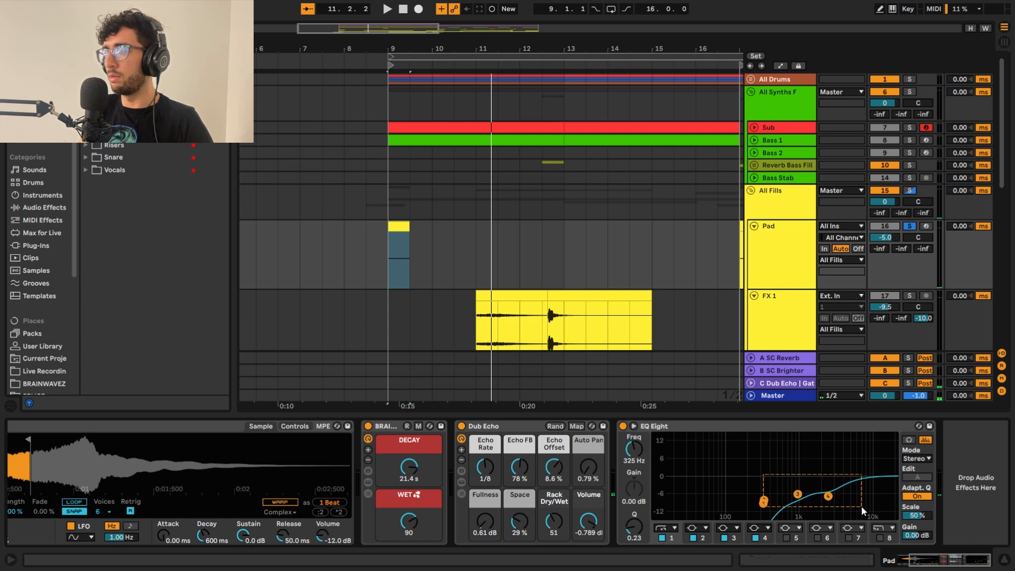
left_click_drag(728, 525, 729, 507)
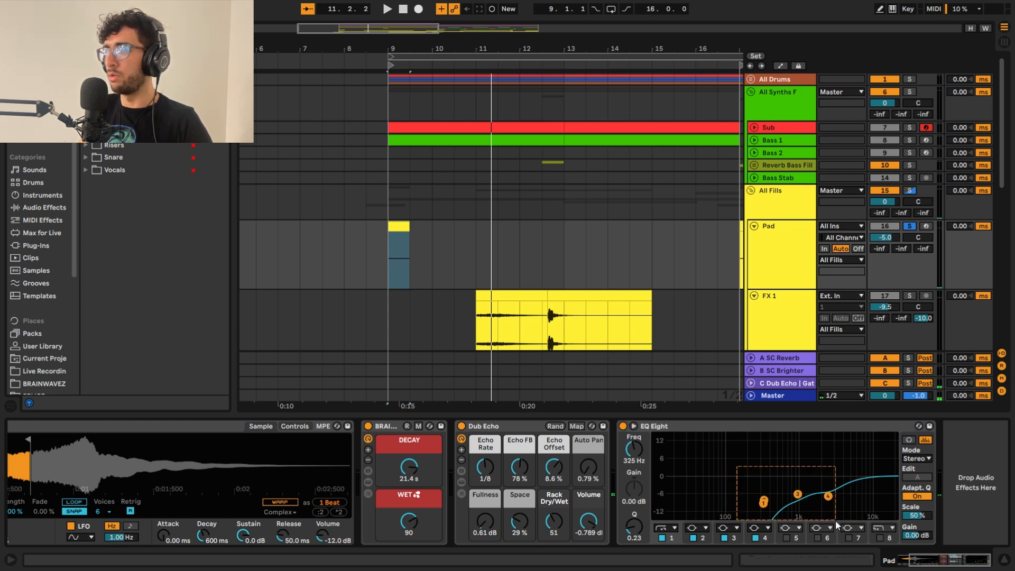
- Select the Pad clip at bar 9 and switch off the track's EQ Eight, Dub Echo and BRAINWAVEZ rack
left_click(380, 281)
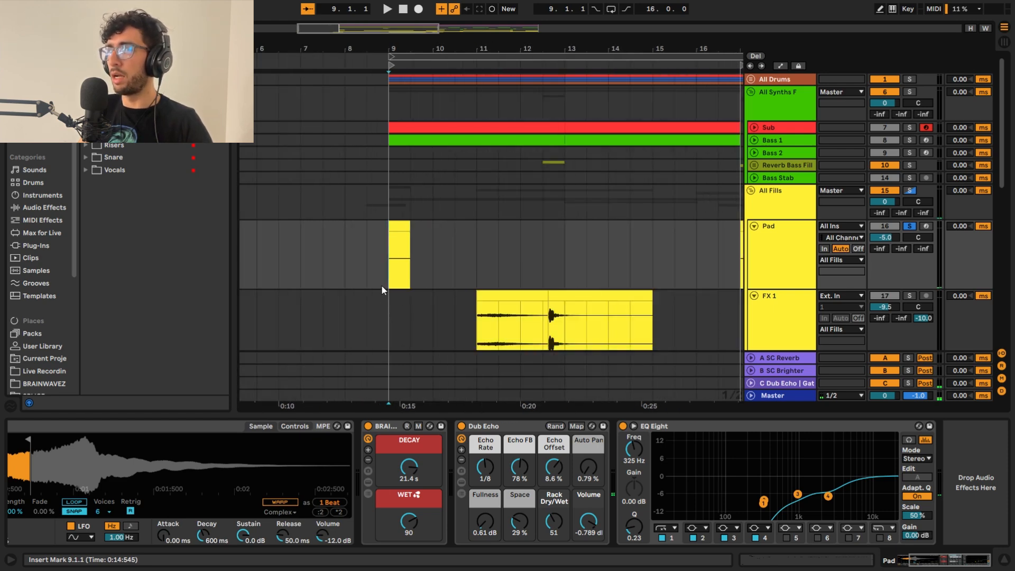
left_click_drag(390, 243, 410, 248)
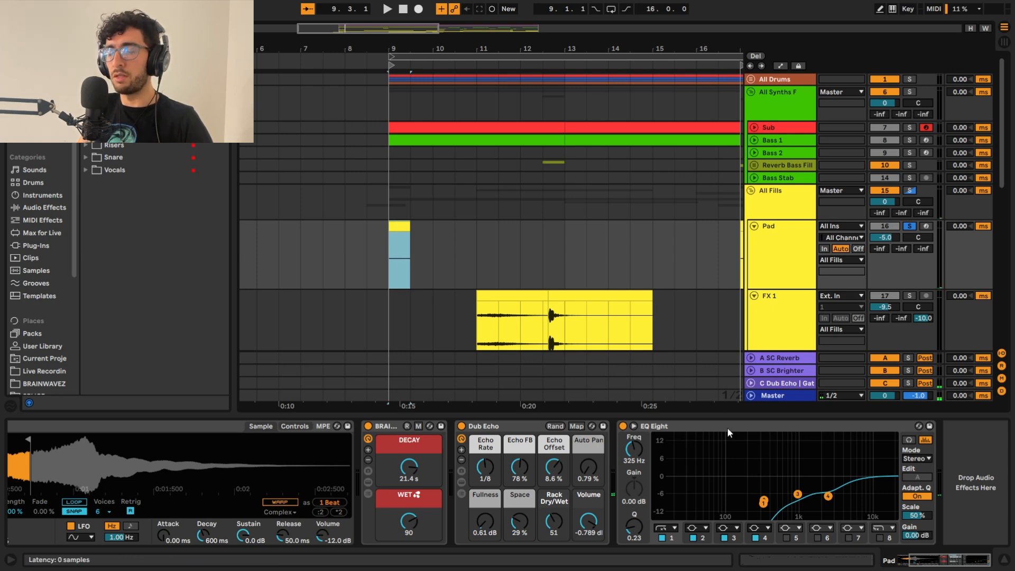
left_click(623, 426)
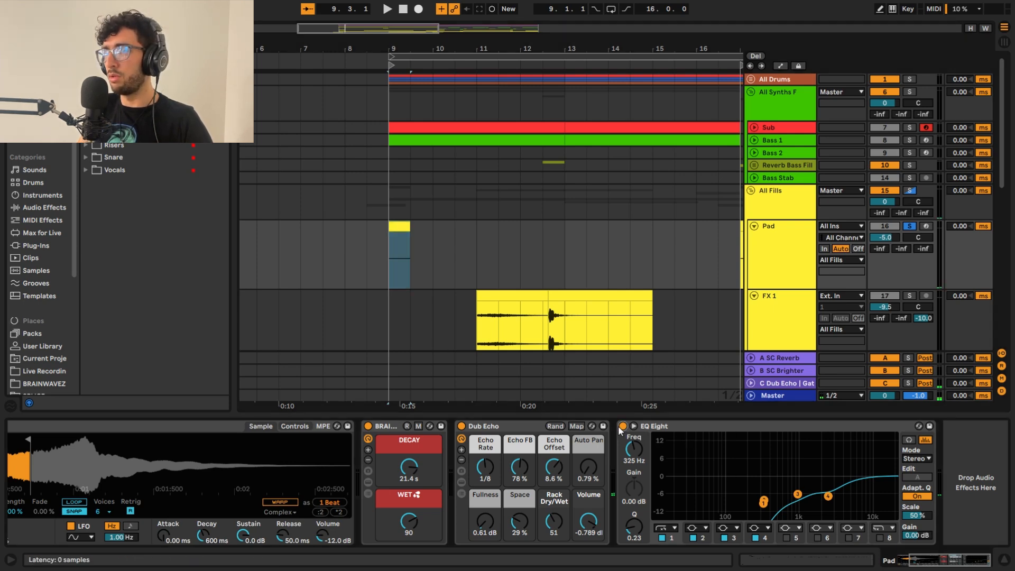
left_click(464, 426)
left_click(376, 430)
- Play the dry Pad clip from bar 9 with all its effects bypassed, and stop playback
left_click(394, 242)
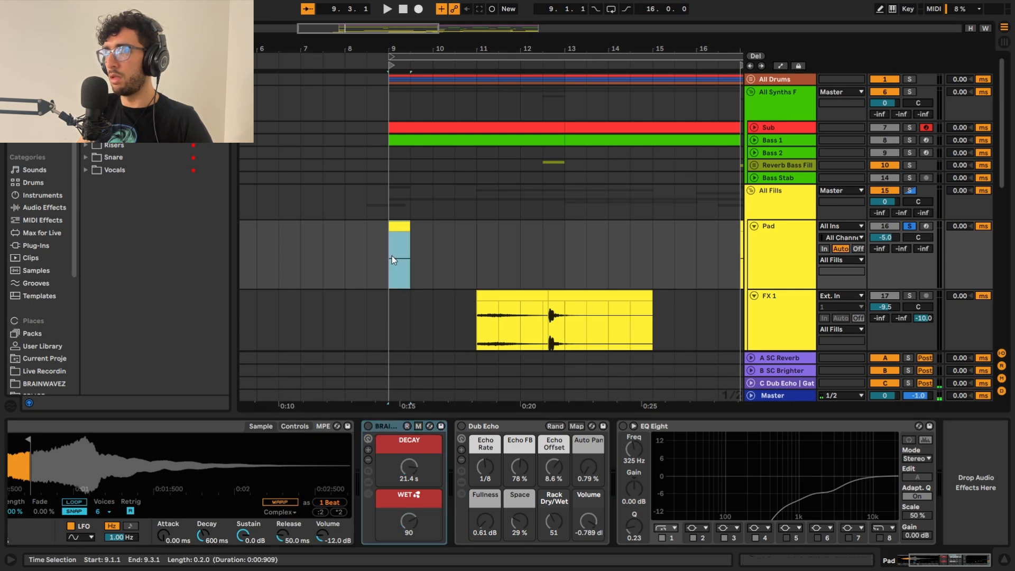
left_click(393, 237)
key("space")
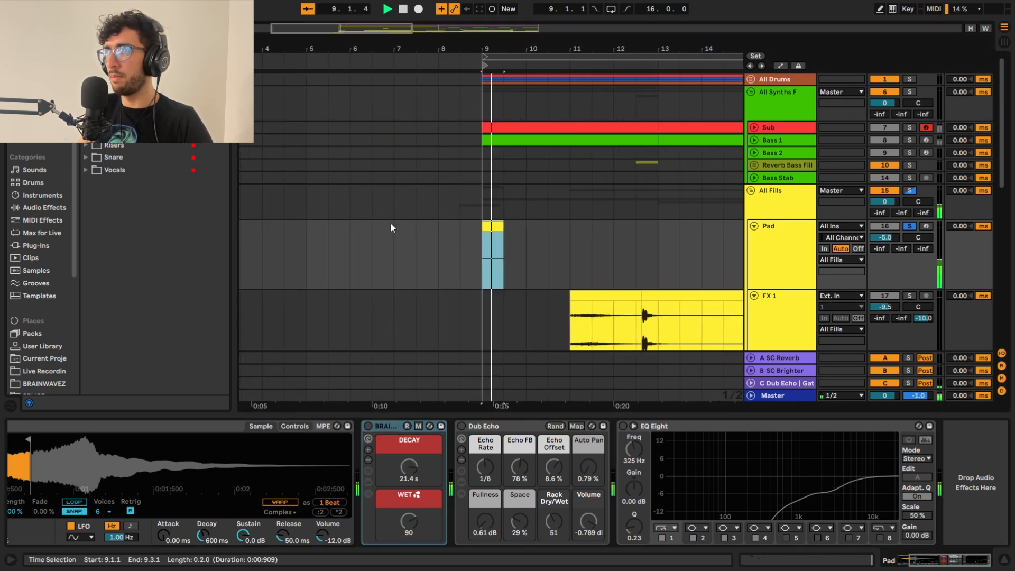
key("space")
key("space")
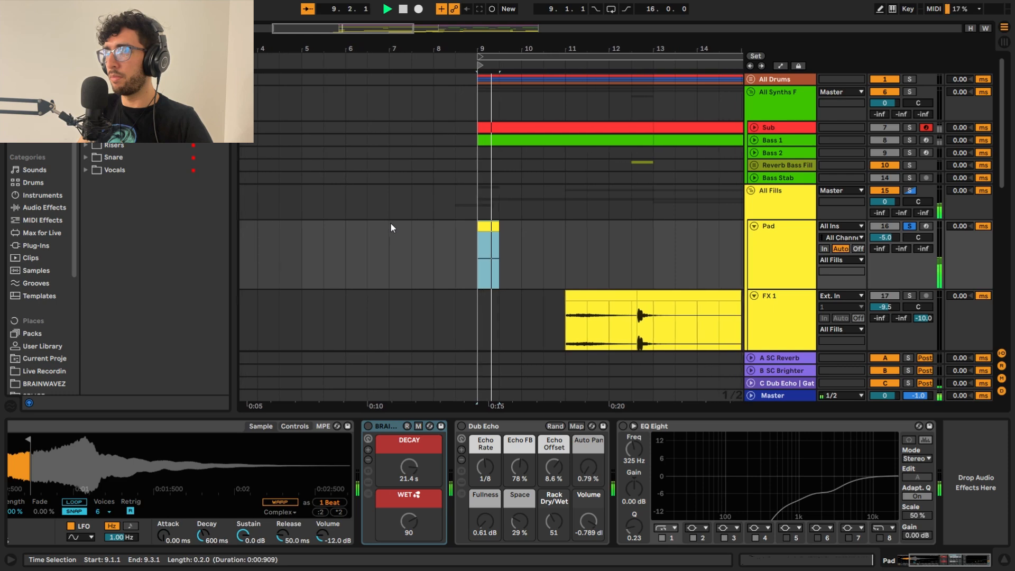
key("space")
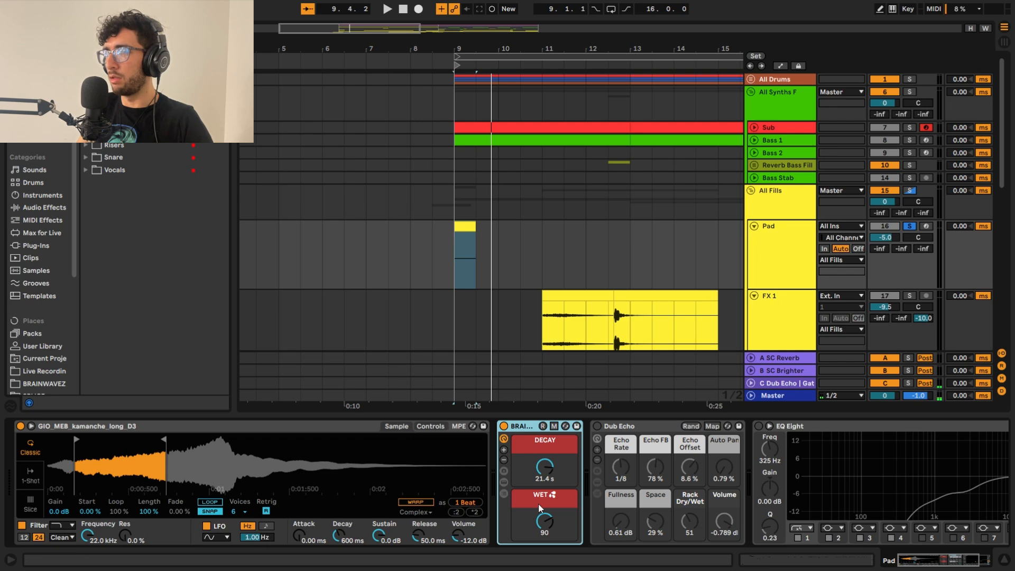
- Play the Pad with its BRAINWAVEZ reverb active, switch Dub Echo back on and play the clip again
key("space")
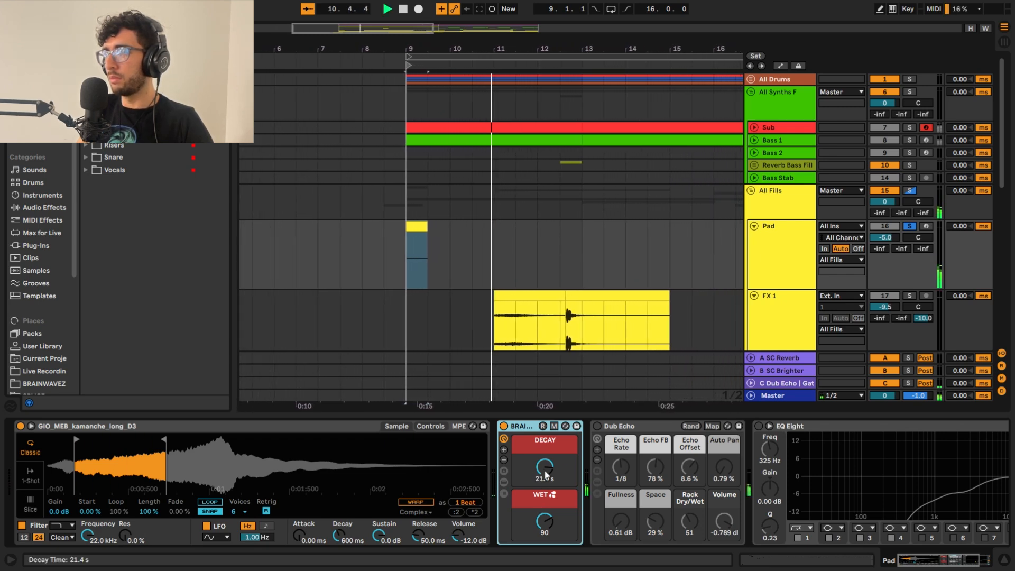
key("space")
left_click(609, 429)
key("space")
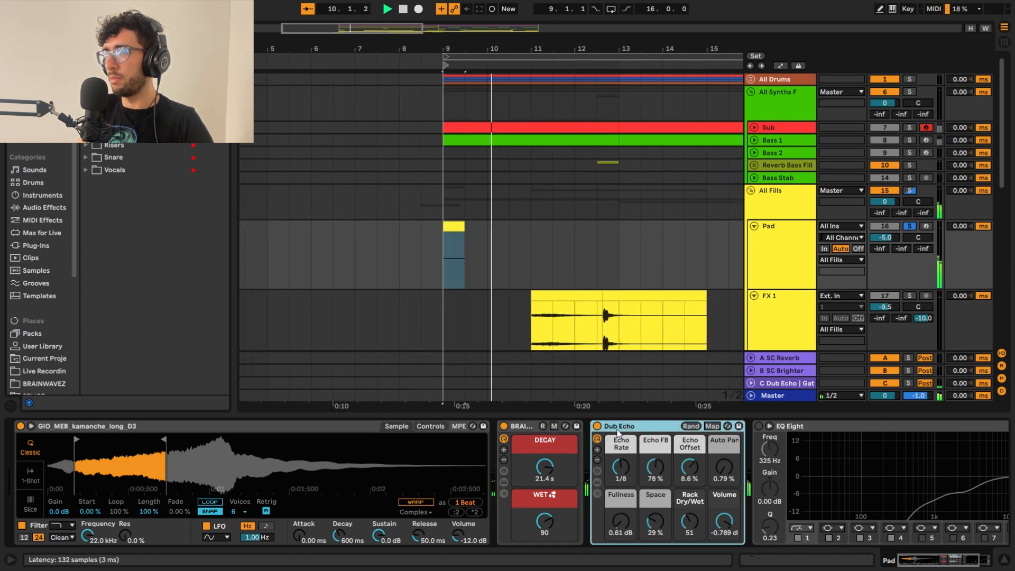
key("space")
- Switch the Pad track's EQ Eight back on and play the clip with the full effect chain
left_click(761, 426)
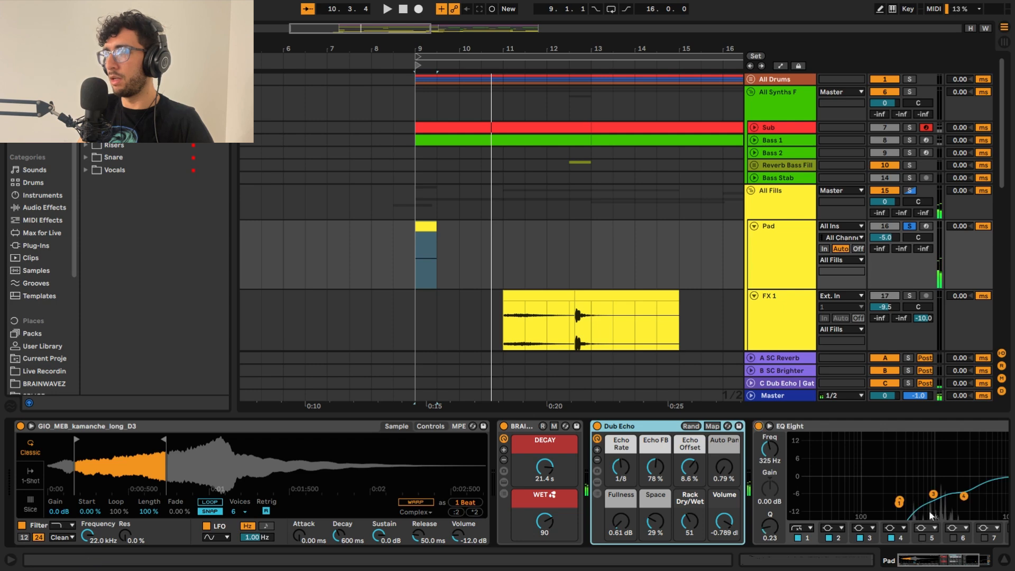
left_click(955, 565)
key("space")
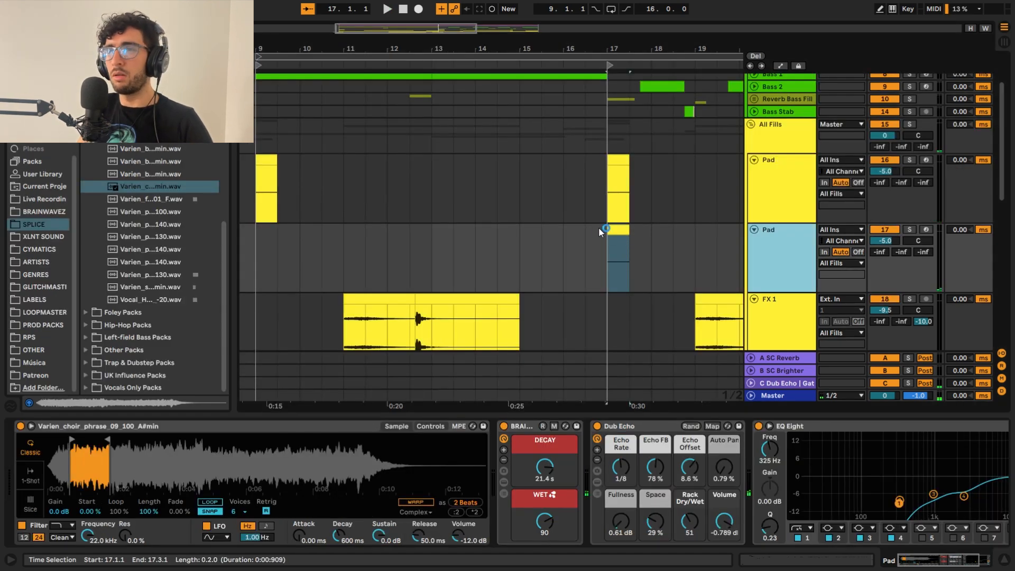
- Delete the second Pad track, the copy holding the choir phrase sample
double_click(620, 233)
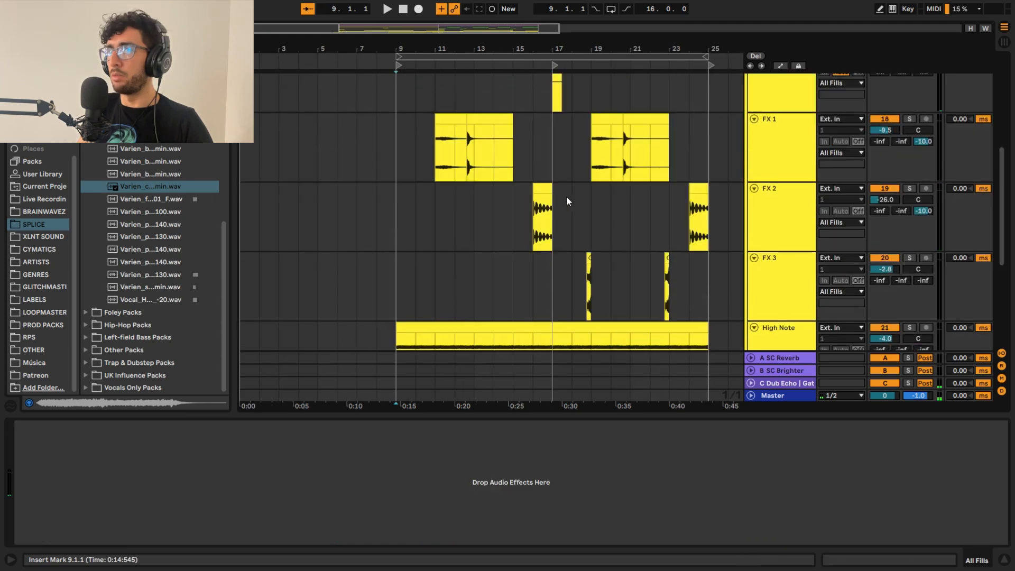
scroll(593, 188, "up", 3)
left_click(766, 227)
key("Delete")
- Solo the FX 1 track and play both parts of its first clip pair, starting from bar 11
left_click(792, 223)
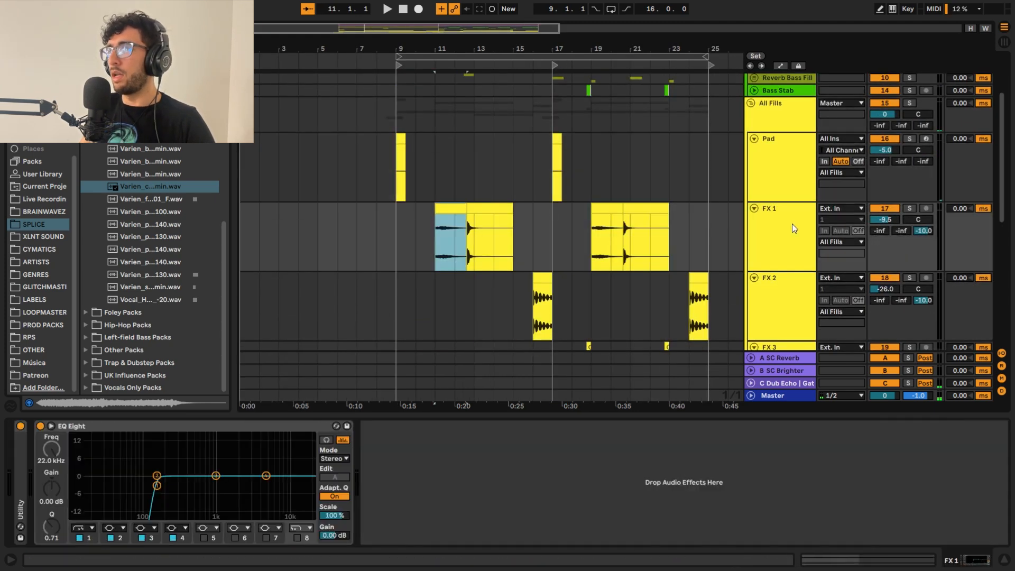
key("s")
key("space")
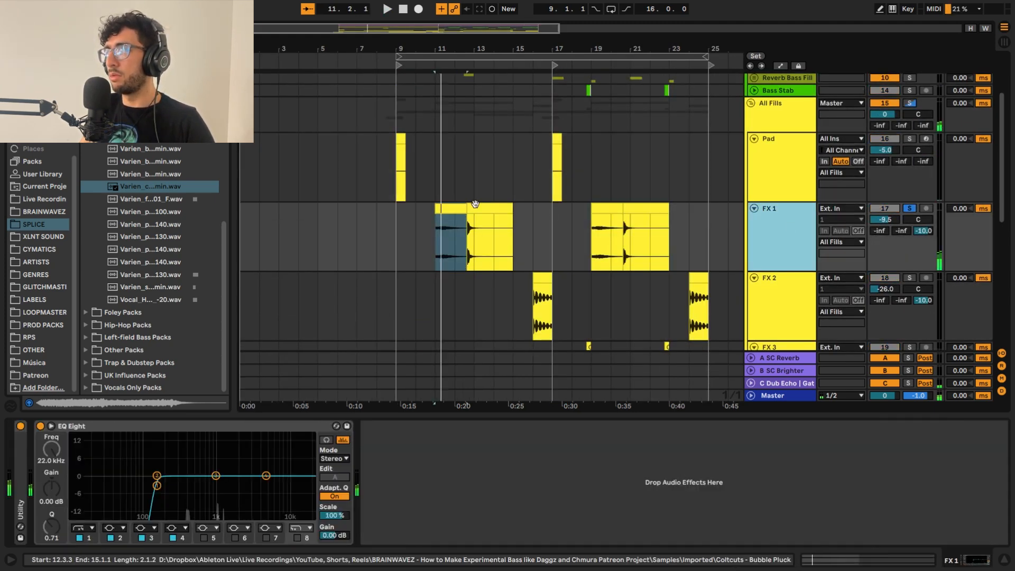
left_click(478, 206)
key("space")
key("space")
- Solo the FX 2 track and play its clip at bar 16, bringing the FX 3 track into view
left_click(536, 285)
key("s")
key("space")
key("space")
scroll(573, 255, "down", 2)
key("space")
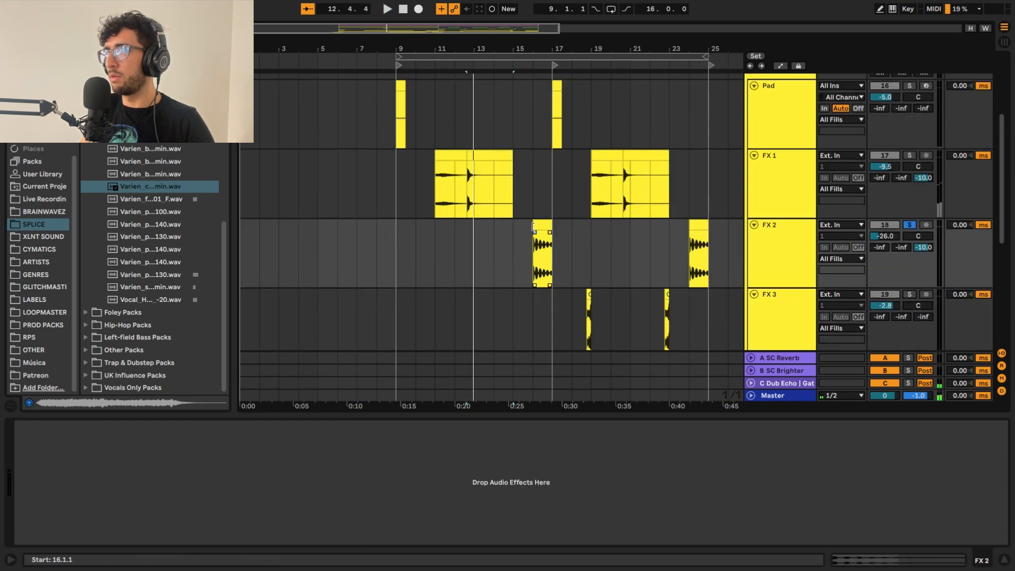
left_click(543, 225)
key("space")
- Solo the FX 3 track, play its sound and stop playback
left_click(540, 299)
key("s")
key("space")
key("space")
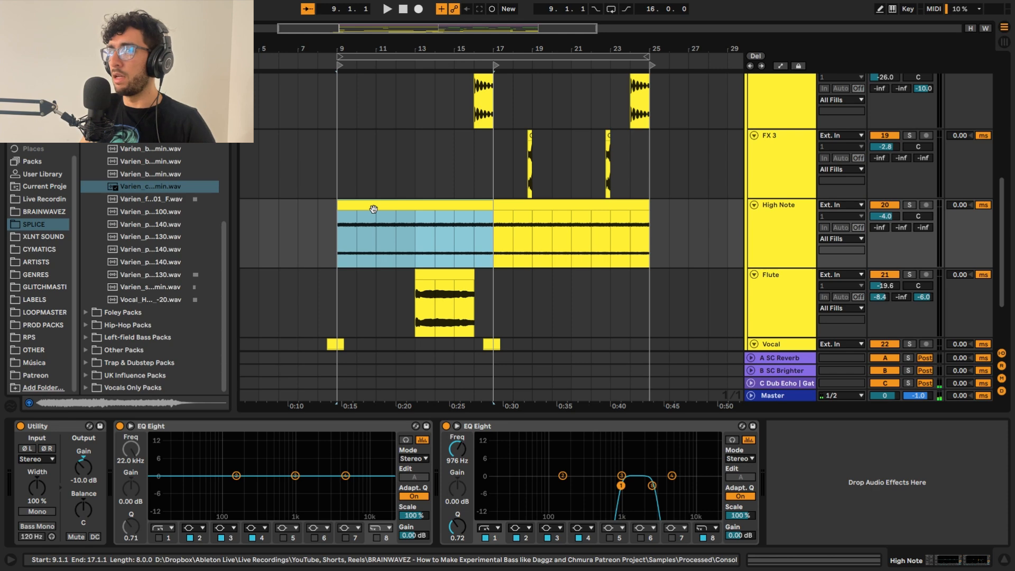
- Solo the High Note track, play its clip from bar 9 and stop playback
key("s")
key("space")
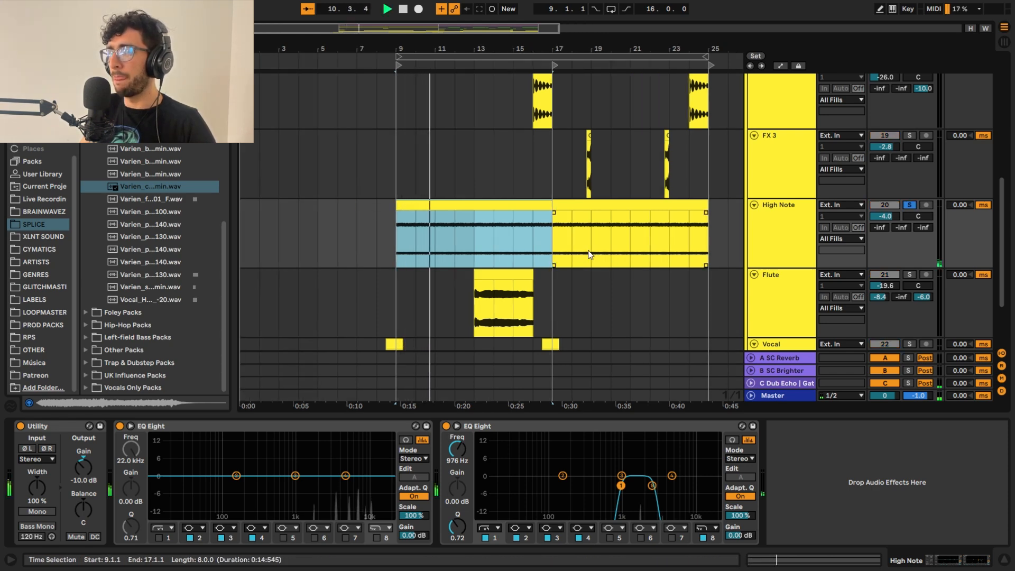
key("space")
- Solo the Flute track, play its clip from bar 13 and inspect the C Dub Echo return it feeds
left_click(510, 279)
scroll(509, 279, "down", 3)
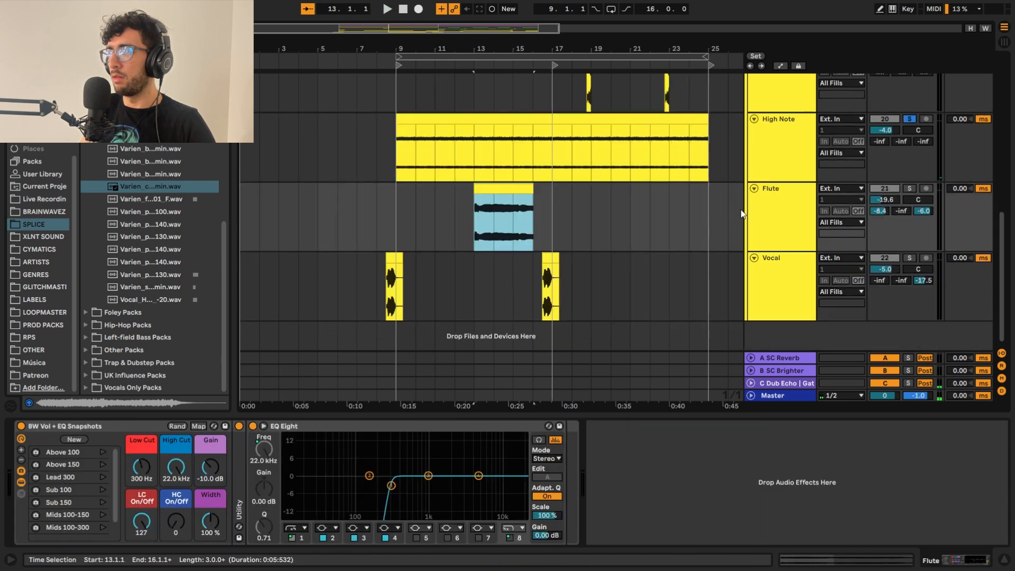
left_click(759, 212)
left_click(511, 191)
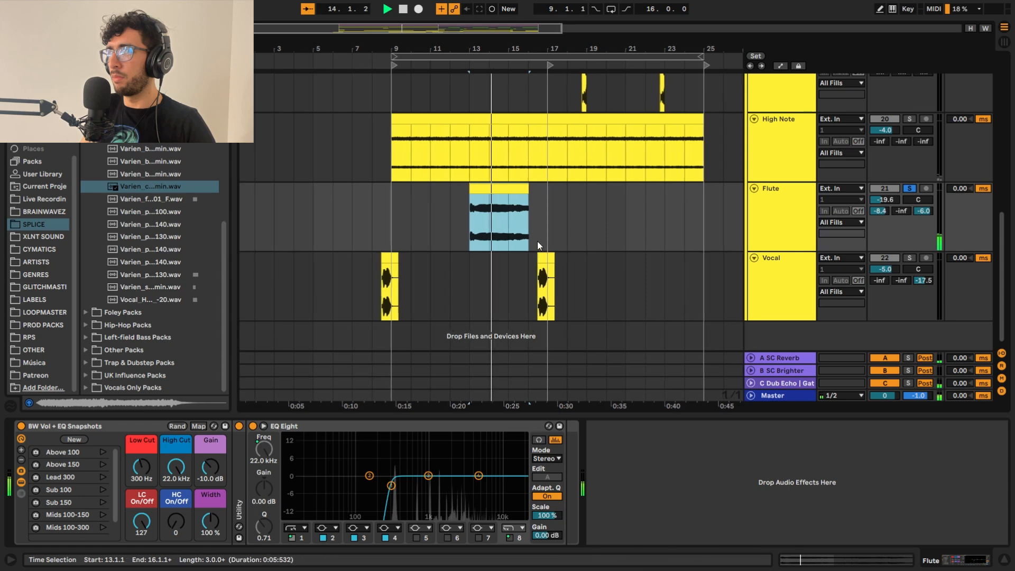
key("space")
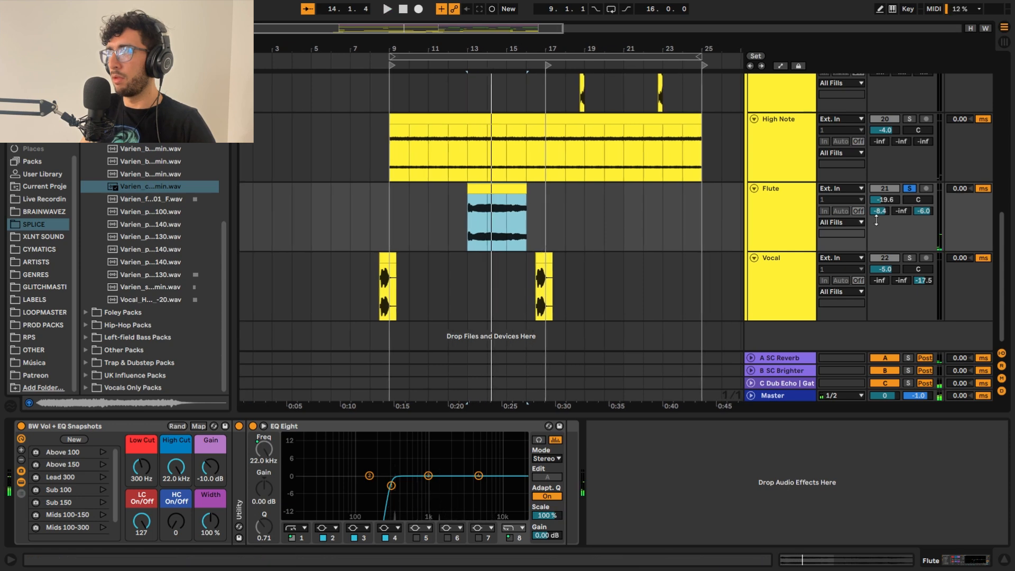
left_click(796, 384)
- Solo the Vocal track, play its second clip before bar 17 and release the solo
left_click(536, 266)
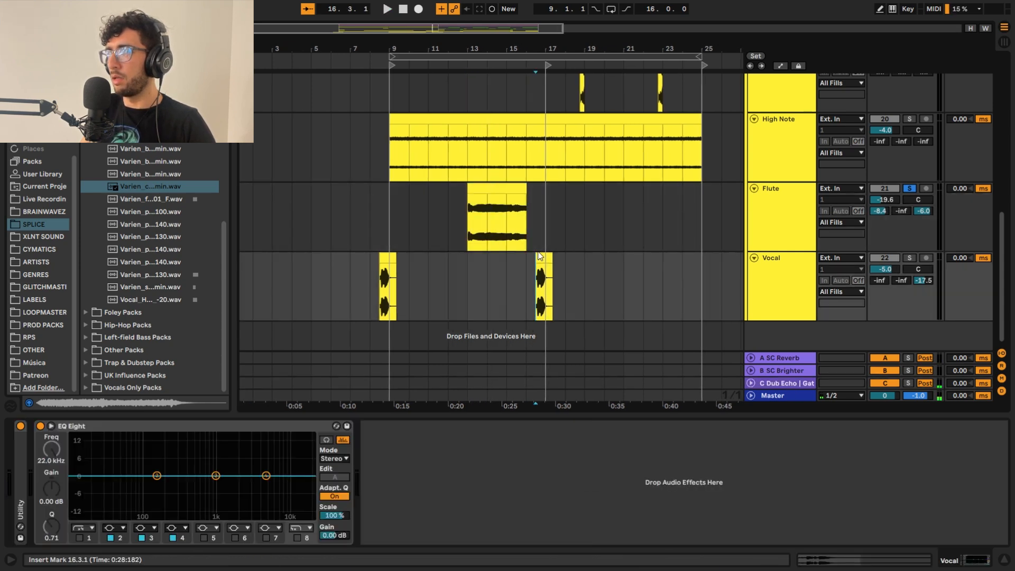
left_click(538, 260)
key("s")
key("space")
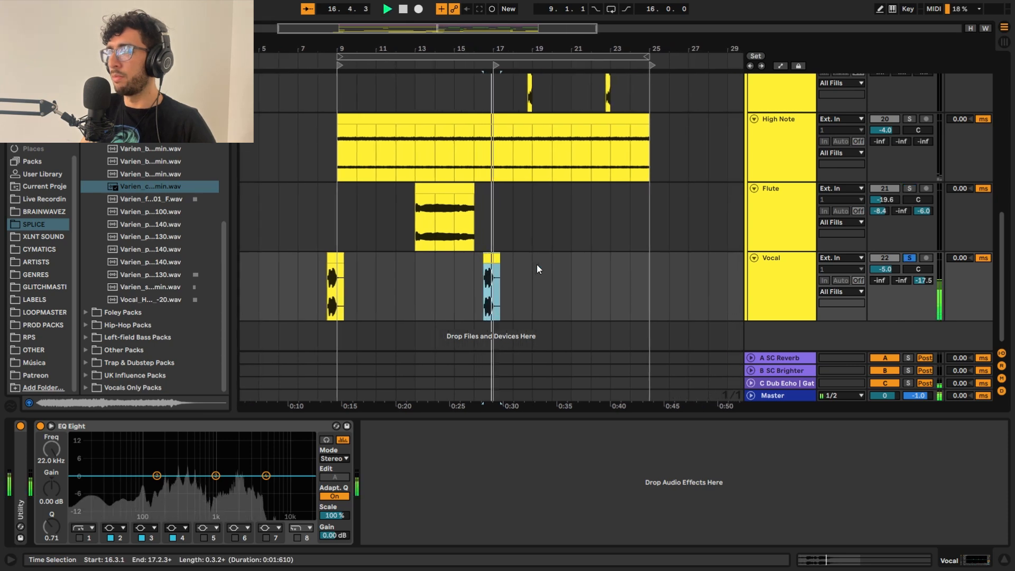
key("s")
- Fold all the tracks inside the All Fills group and place the insert marker on Reverb Bass Fills at bar 15
left_click(773, 206)
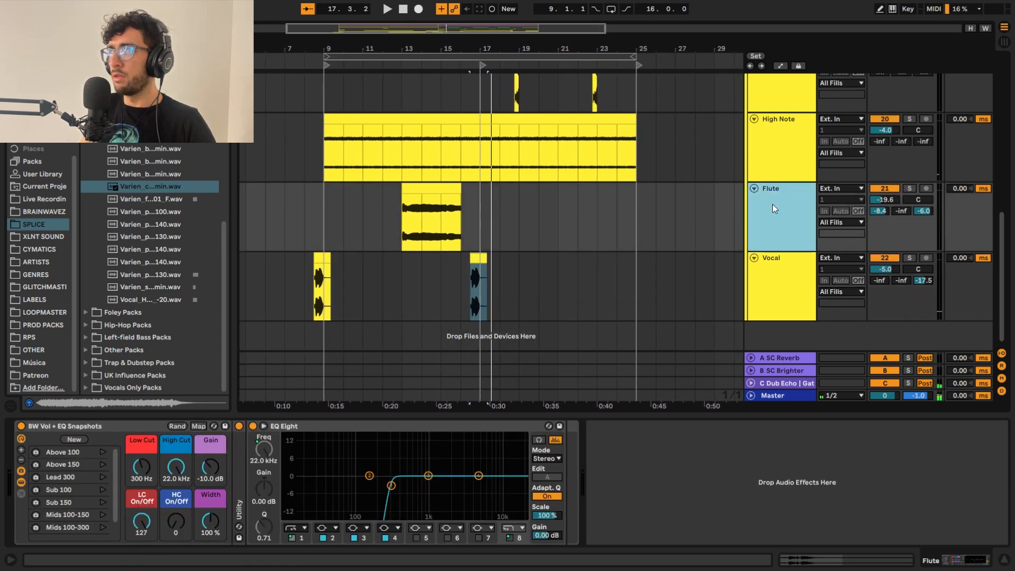
left_click(753, 188, "alt")
left_click(451, 161)
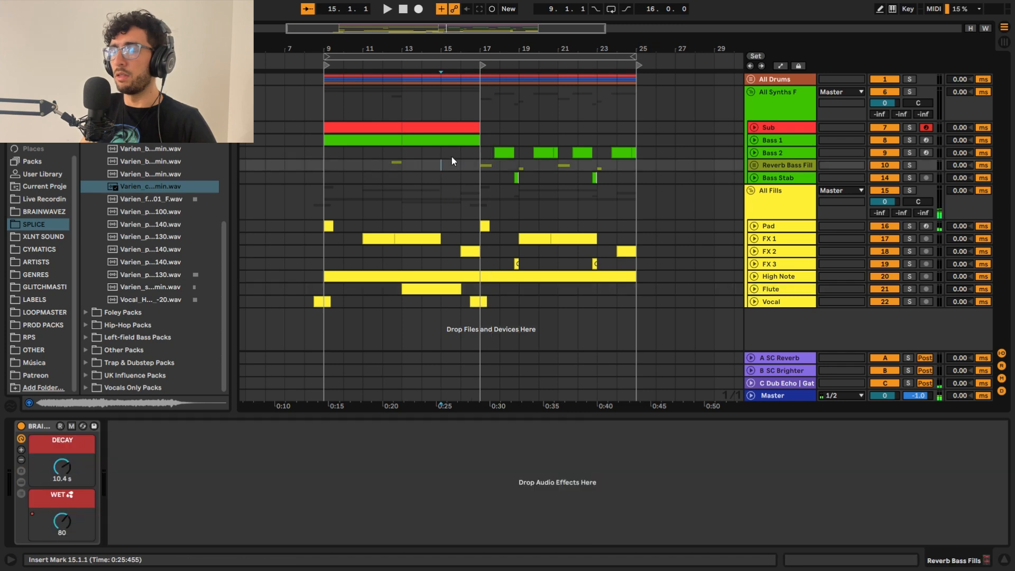
left_click(493, 182)
left_click(490, 182)
scroll(490, 183, "up", 2)
scroll(489, 182, "down", 3)
left_click(471, 179)
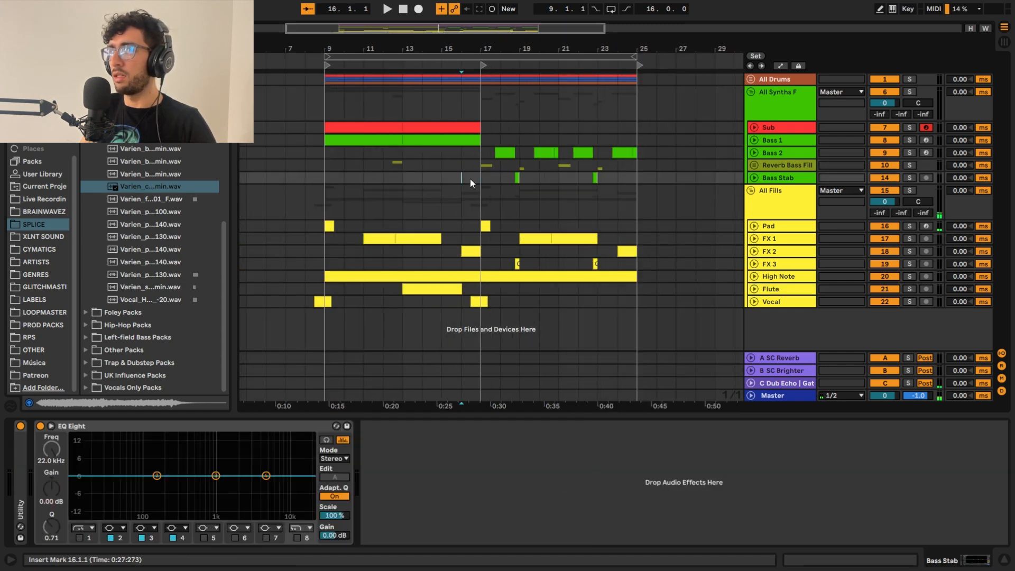
left_click(438, 165)
- Highlight the arrangement from All Synths down to Vocal between bars 8 and 25 to review it, and clear the selection
left_click(325, 96)
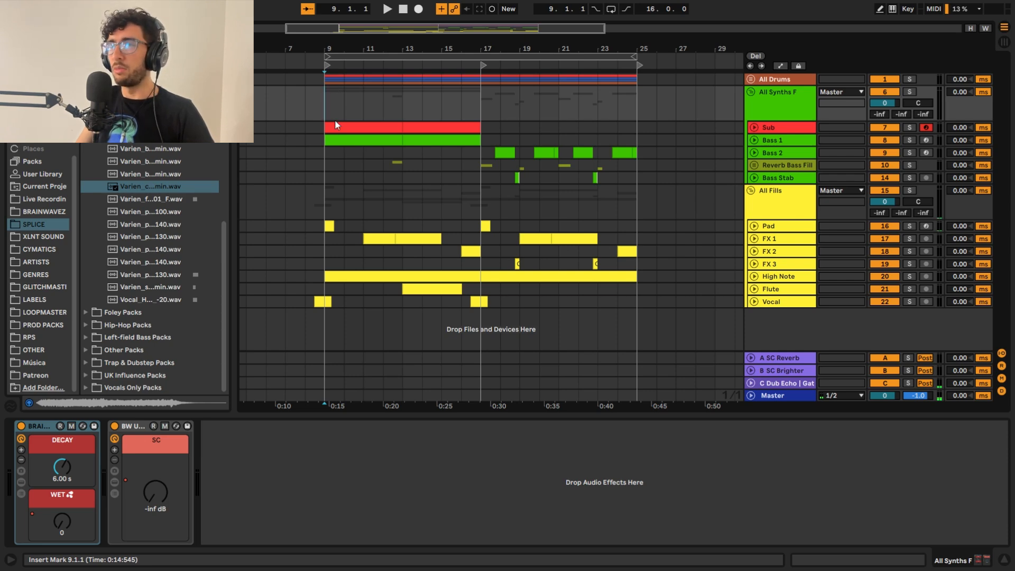
left_click_drag(657, 302, 311, 104)
left_click(306, 105)
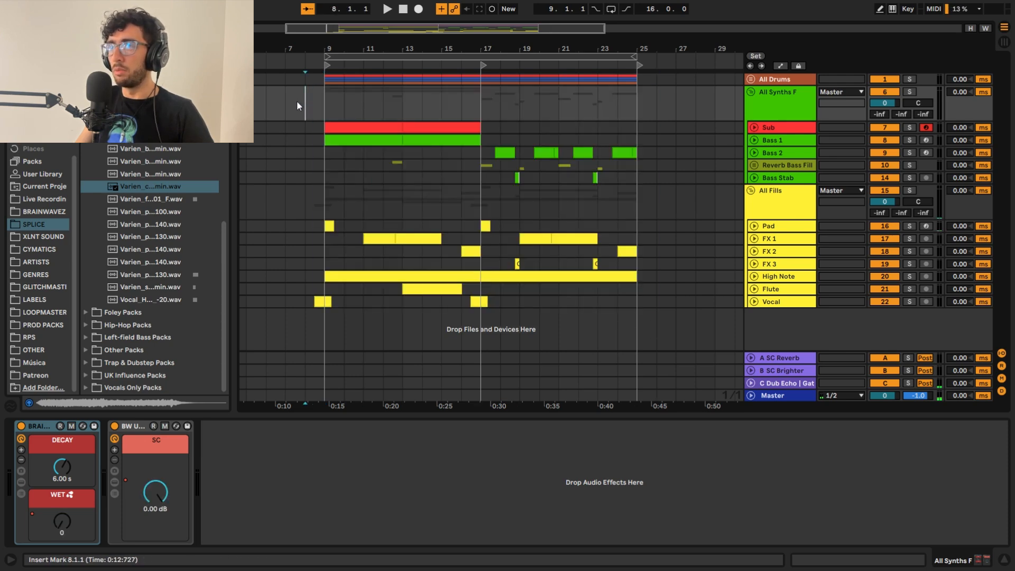
left_click_drag(309, 103, 645, 329)
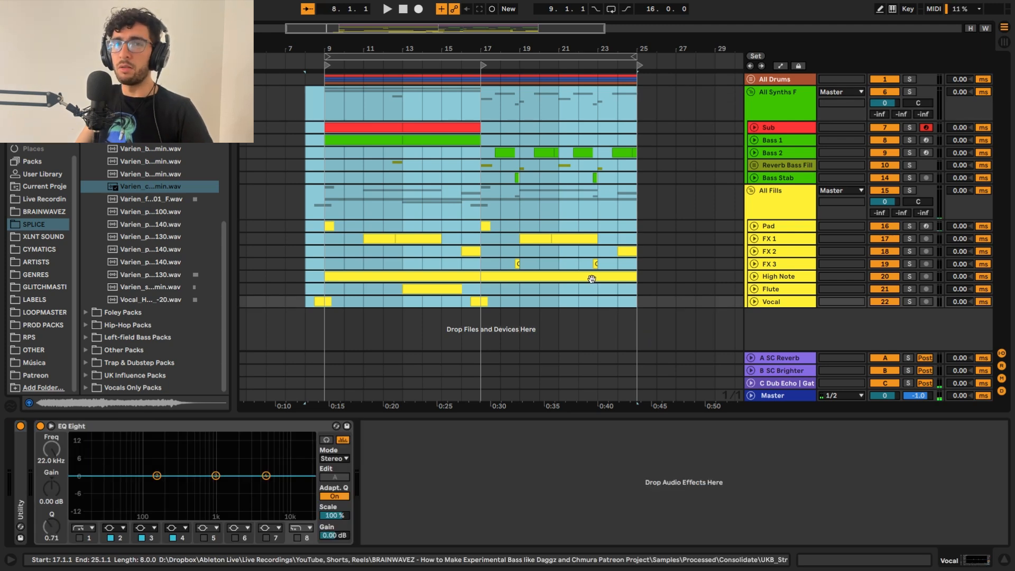
left_click(612, 318)
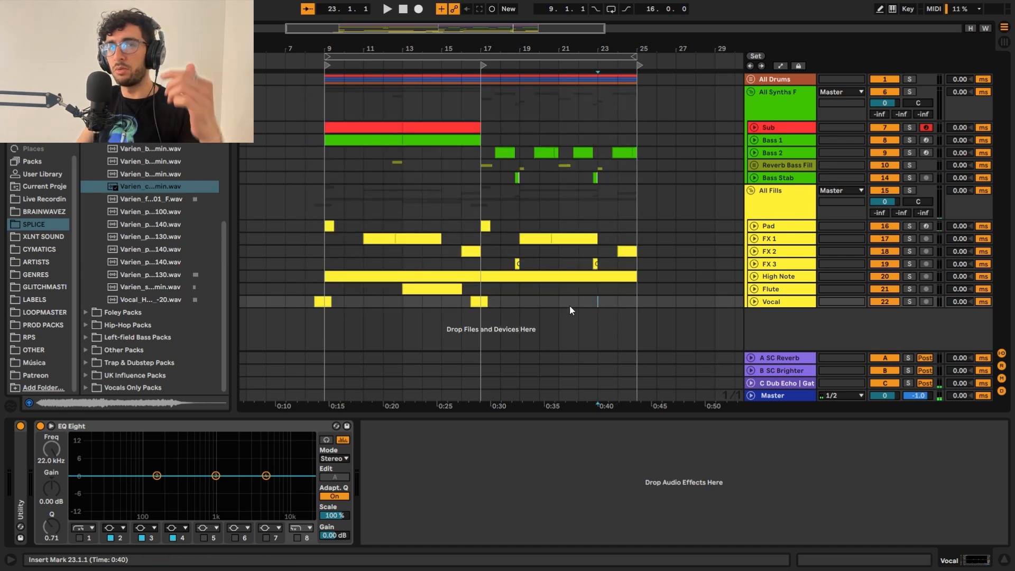